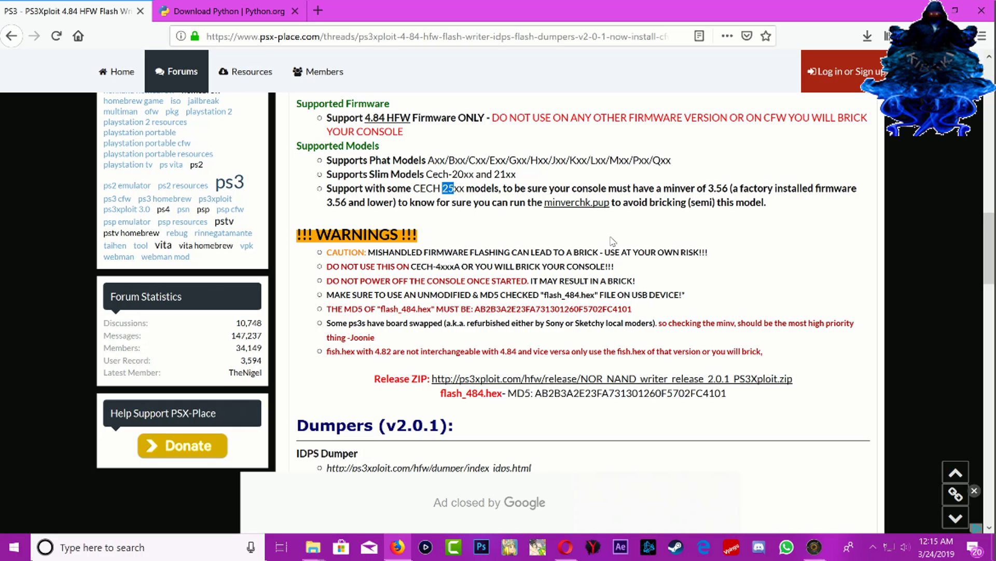
Review the supported firmware requirement on the flash writer page, highlighting the 4.84 HFW line.
scroll(597, 247, "up", 3)
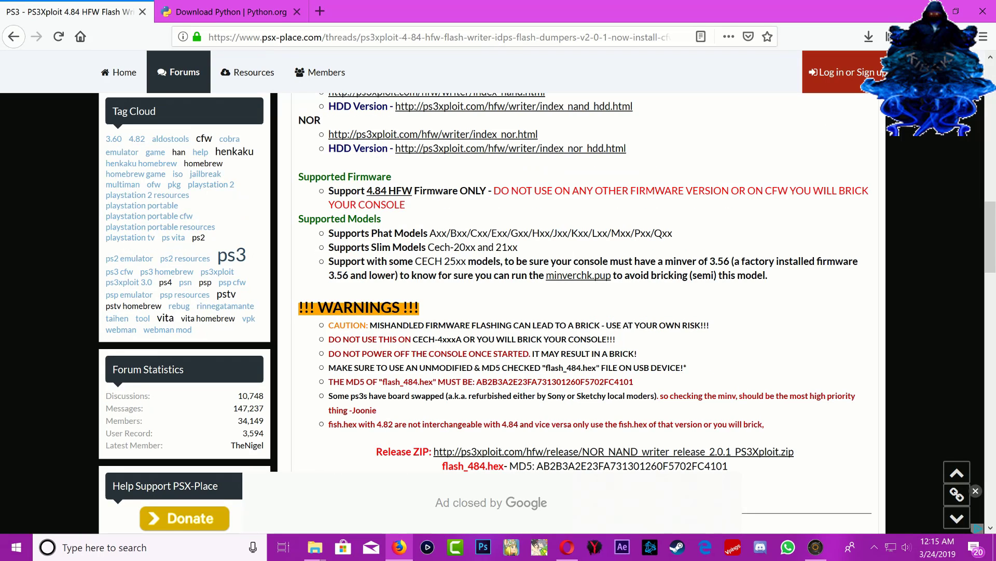
left_click_drag(334, 190, 486, 190)
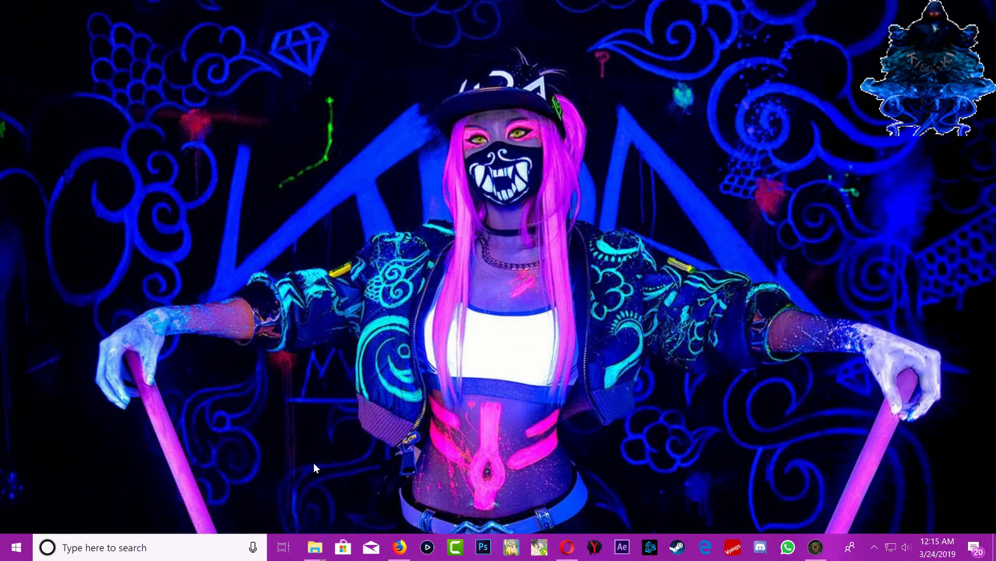
Switch to the File Explorer window with the Dumper Testing folder and inspect the Flasher Hex 4.84 HFW folder's contents.
mouse_move(314, 547)
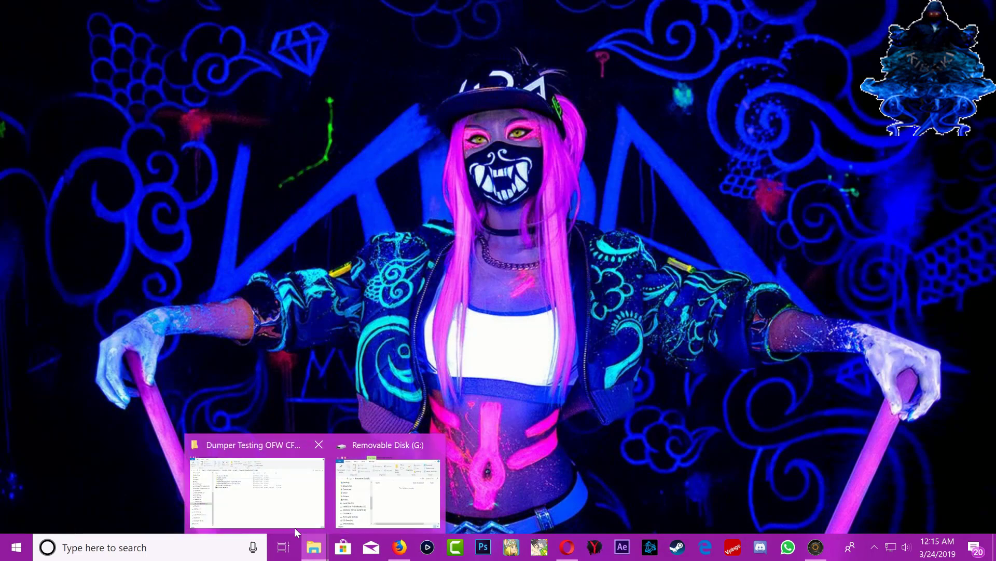
left_click(280, 506)
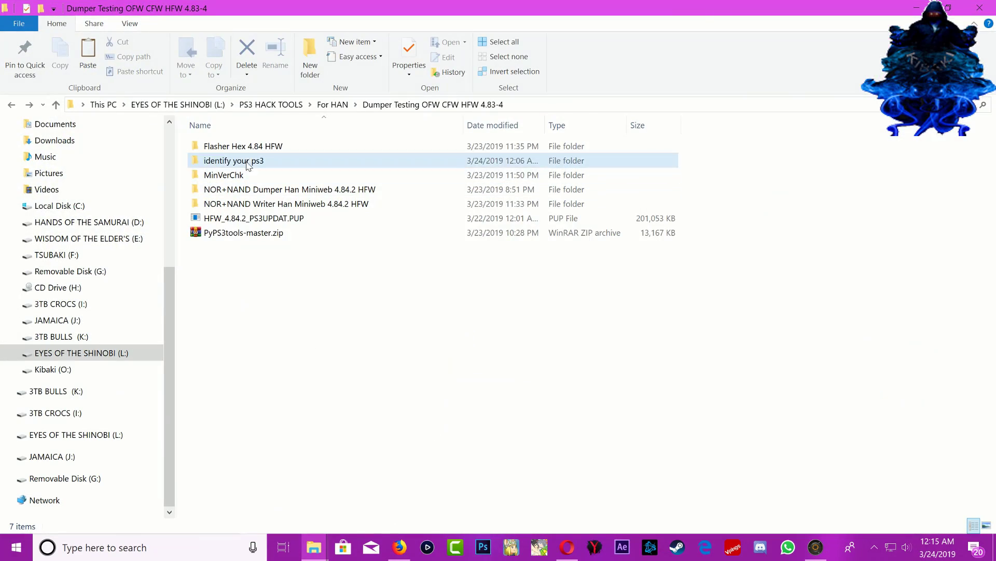
double_click(235, 150)
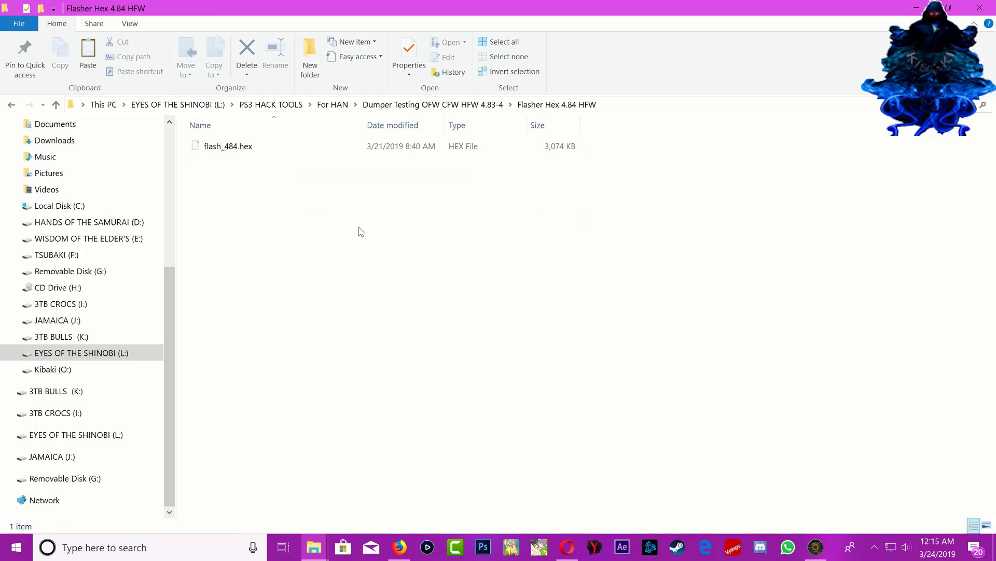
key("alt+Left")
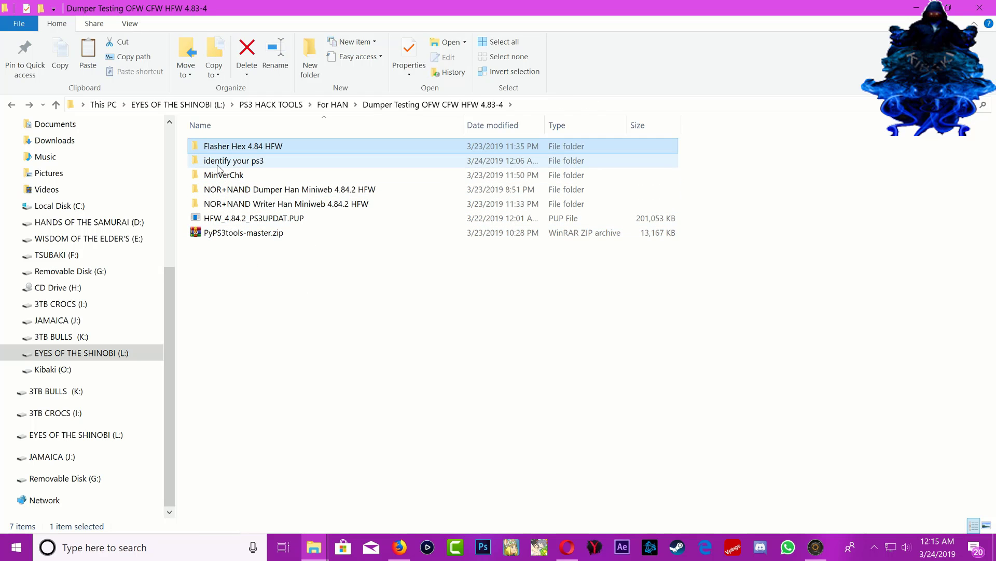
Open the "identify your ps3" folder and view the PS3 Slim model table in cpV1U_LI.jpg.
double_click(222, 165)
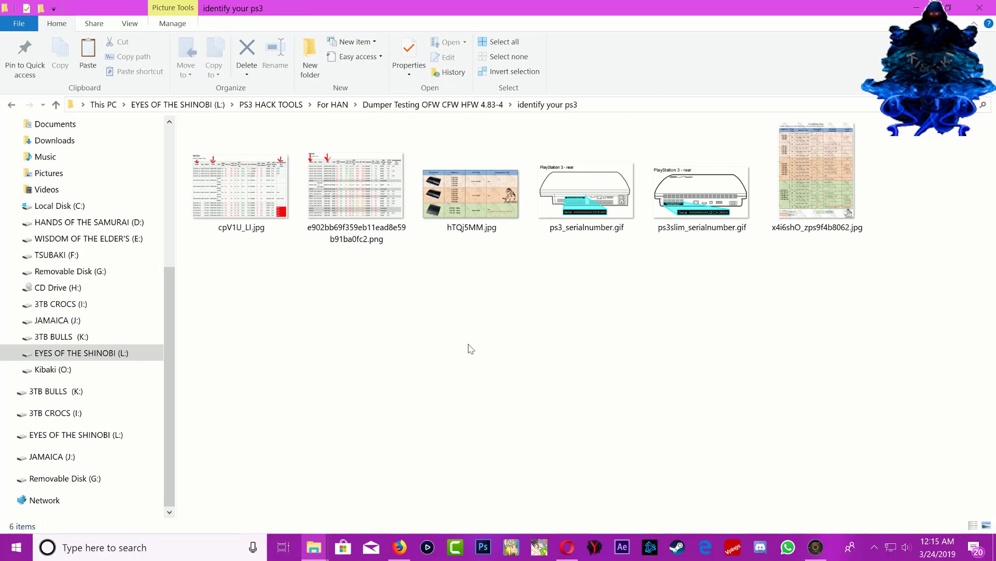
left_click_drag(243, 276, 850, 167)
left_click(823, 298)
double_click(241, 186)
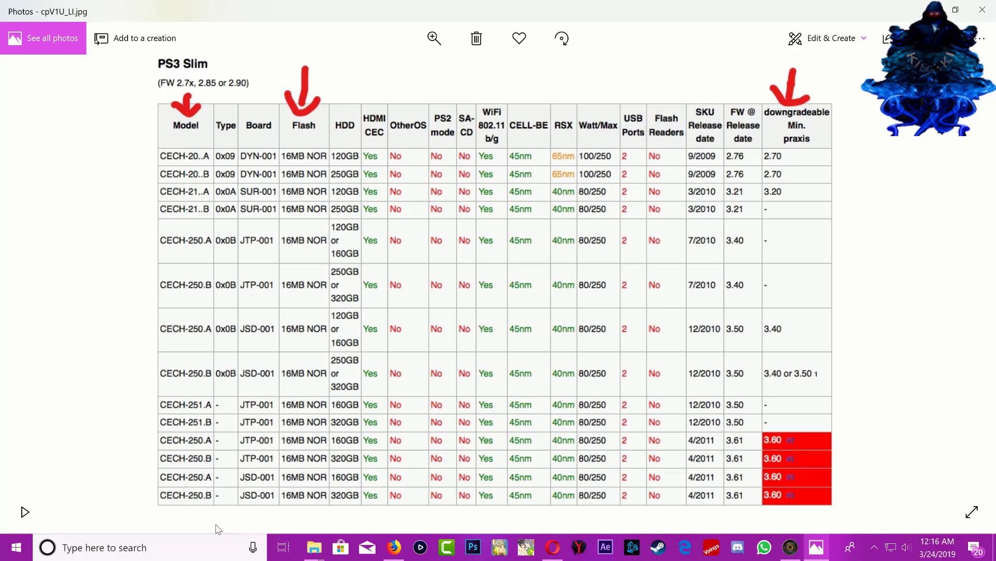
left_click(985, 11)
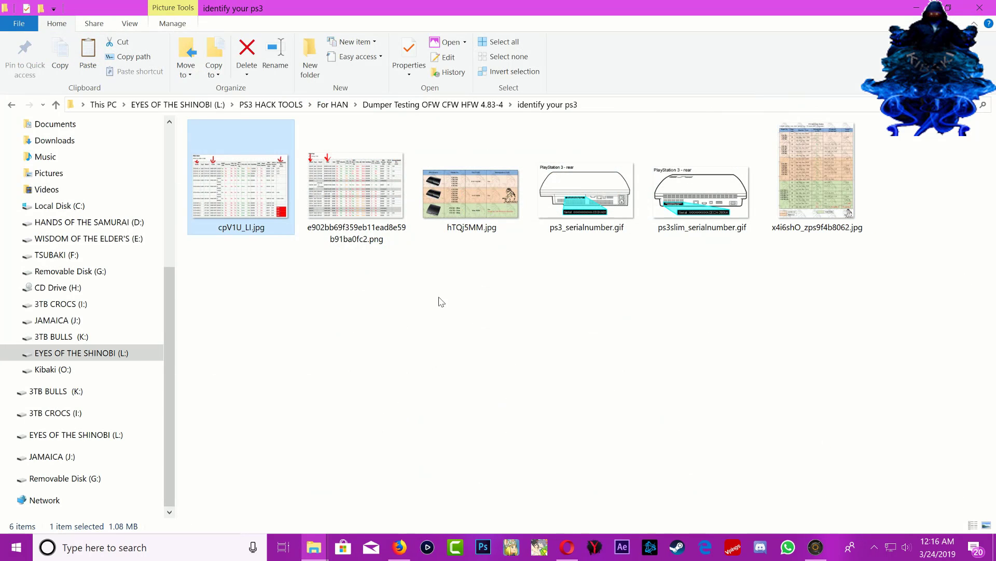
View the PS3 Fat model table image and the hTQj5MM.jpg chart of models, flash types and downgrade support.
left_click(391, 215)
double_click(391, 215)
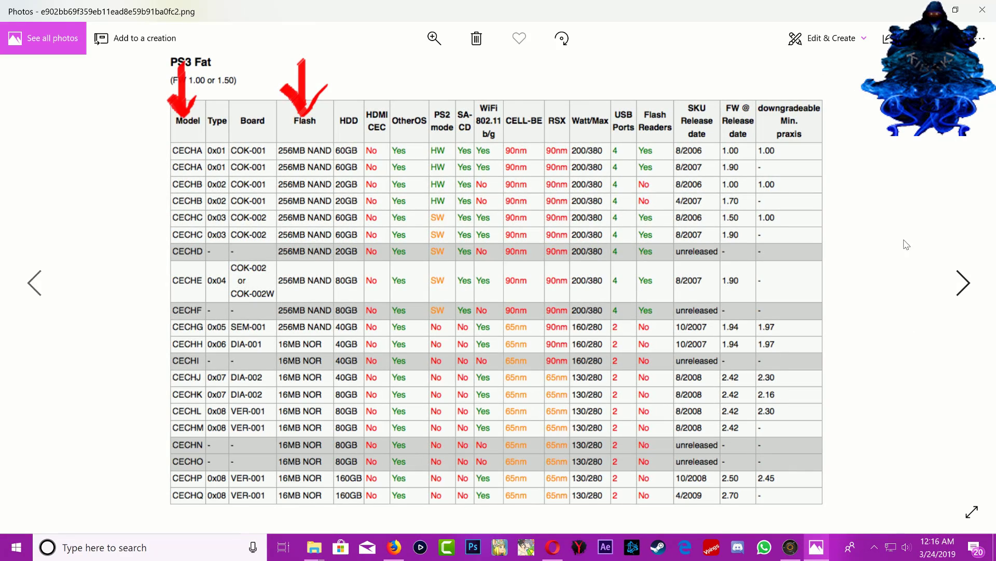
left_click(983, 6)
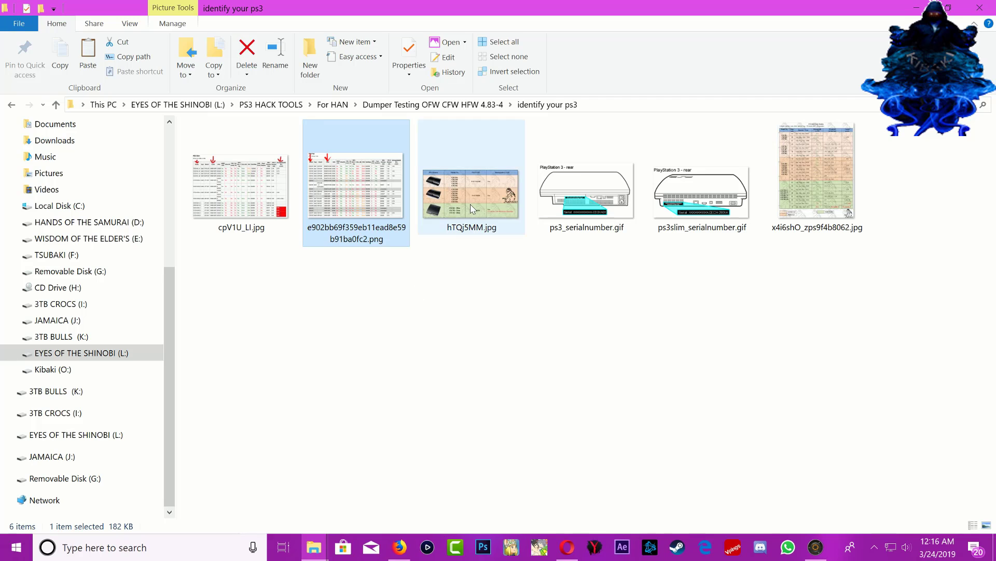
double_click(471, 182)
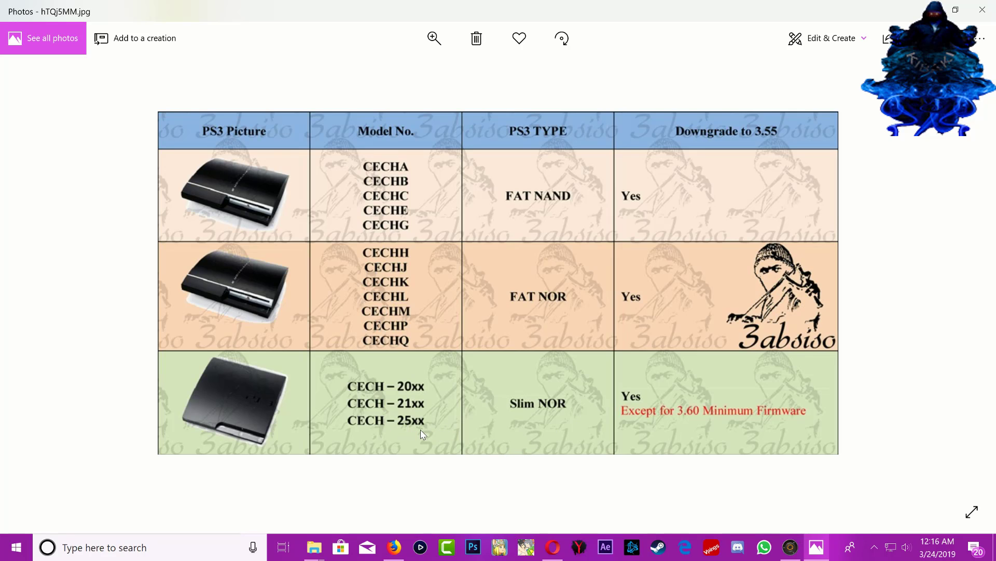
left_click(983, 10)
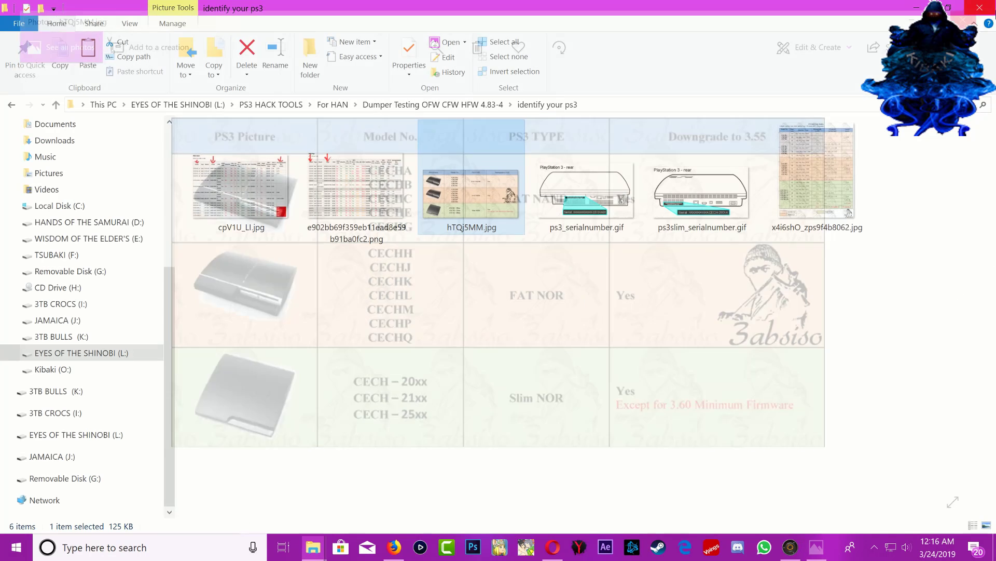
View ps3_serialnumber.gif and ps3slim_serialnumber.gif to see where the serial number sits on each console.
double_click(599, 210)
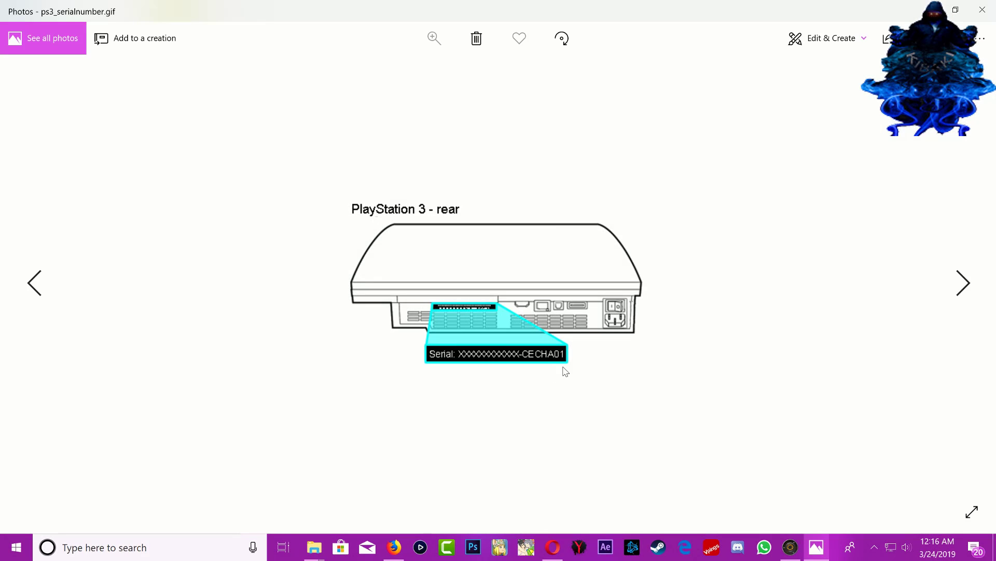
left_click(982, 10)
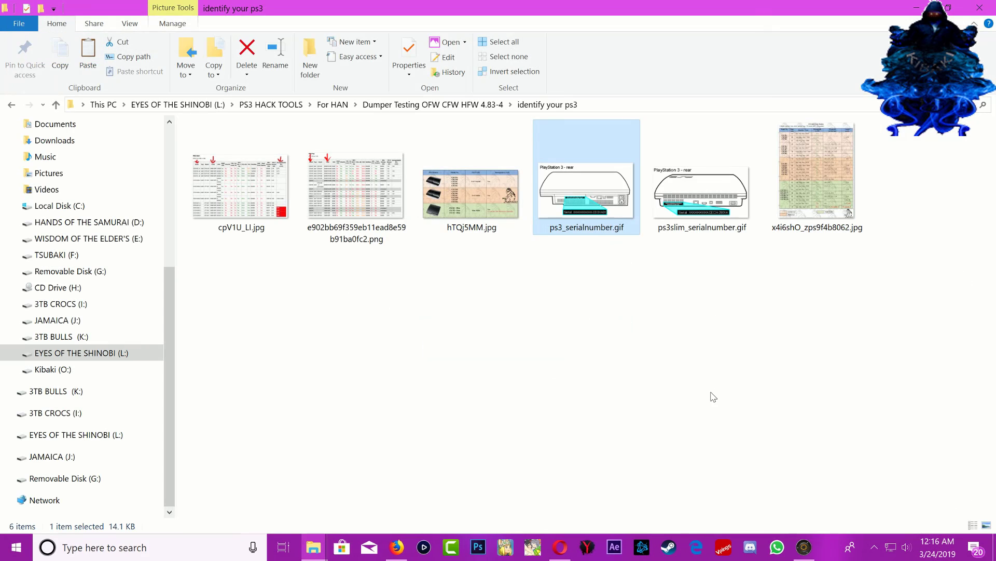
key("Right")
key("Return")
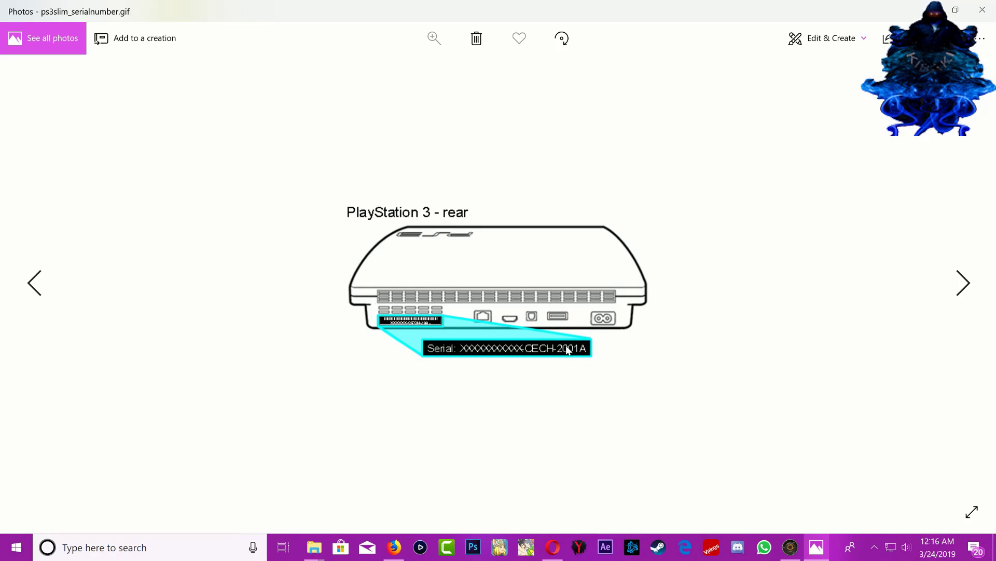
key("alt+F4")
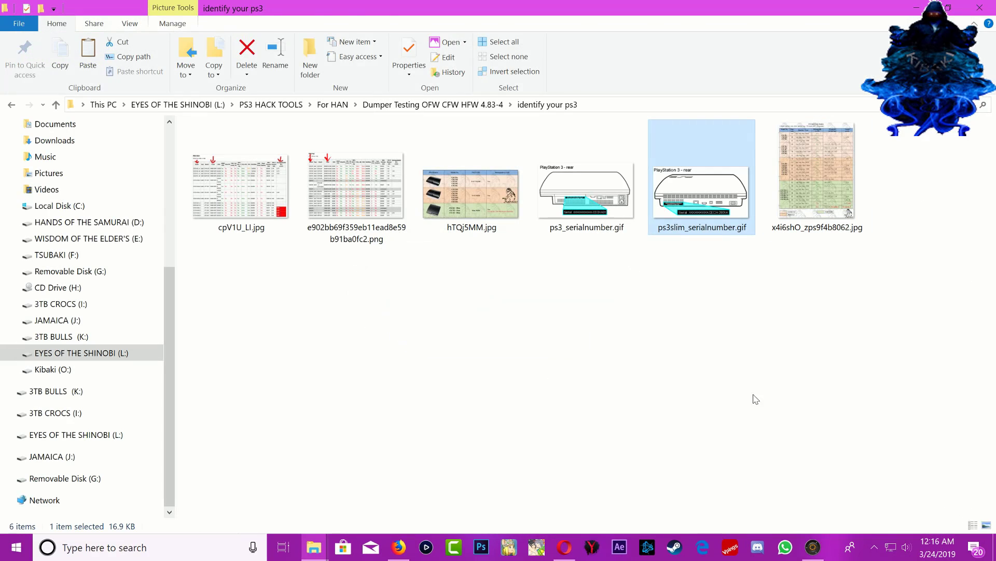
View the PS3 date code models chart x4i6shO_zps9f4b8062.jpg, and return to the Dumper Testing folder.
left_click(814, 219)
double_click(813, 220)
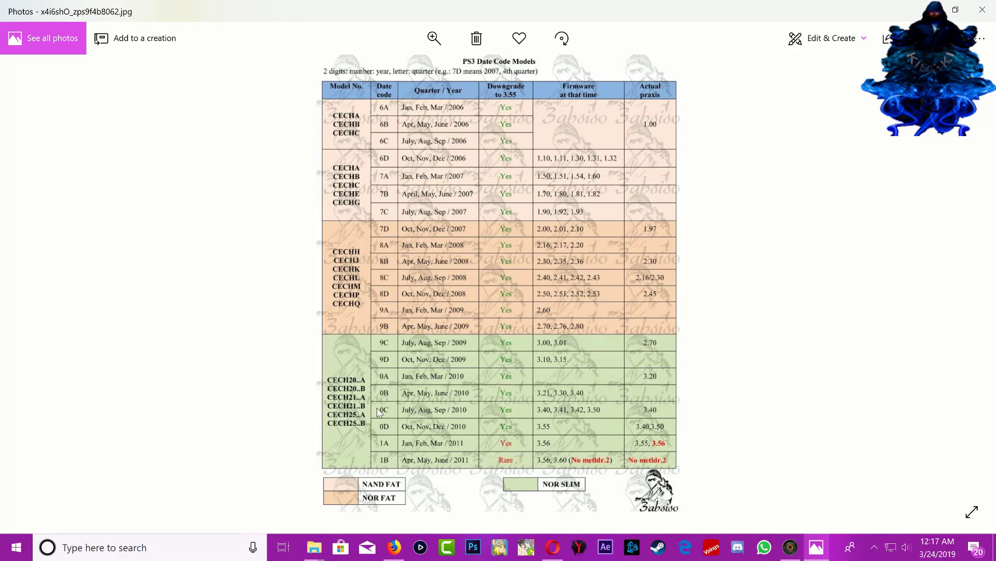
left_click(983, 8)
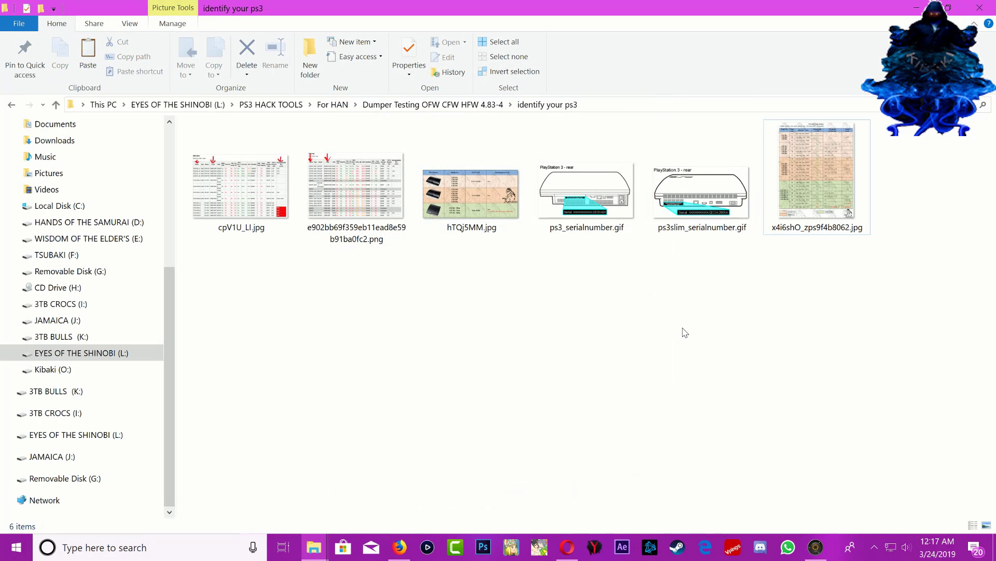
left_click_drag(934, 223, 197, 218)
key("Delete")
key("BackSpace")
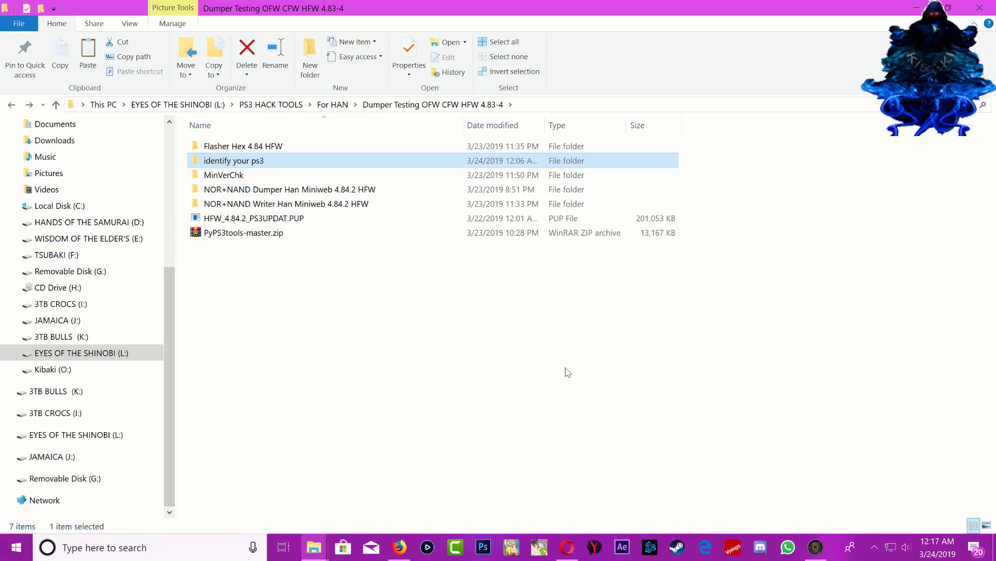
Inspect the contents of the MinVerChk, NOR+NAND Dumper and NOR+NAND Writer folders, returning to the parent folder each time.
double_click(234, 176)
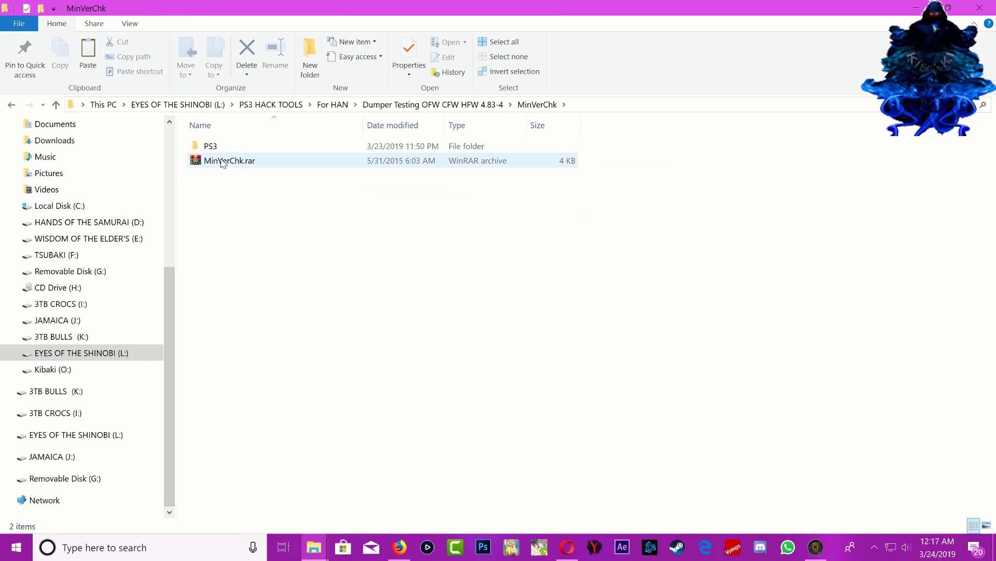
key("BackSpace")
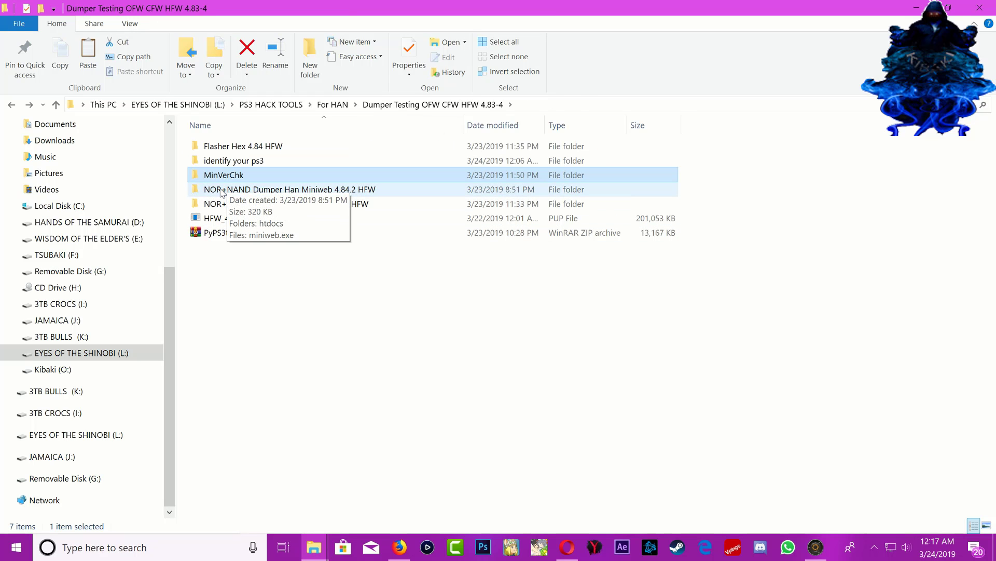
double_click(267, 190)
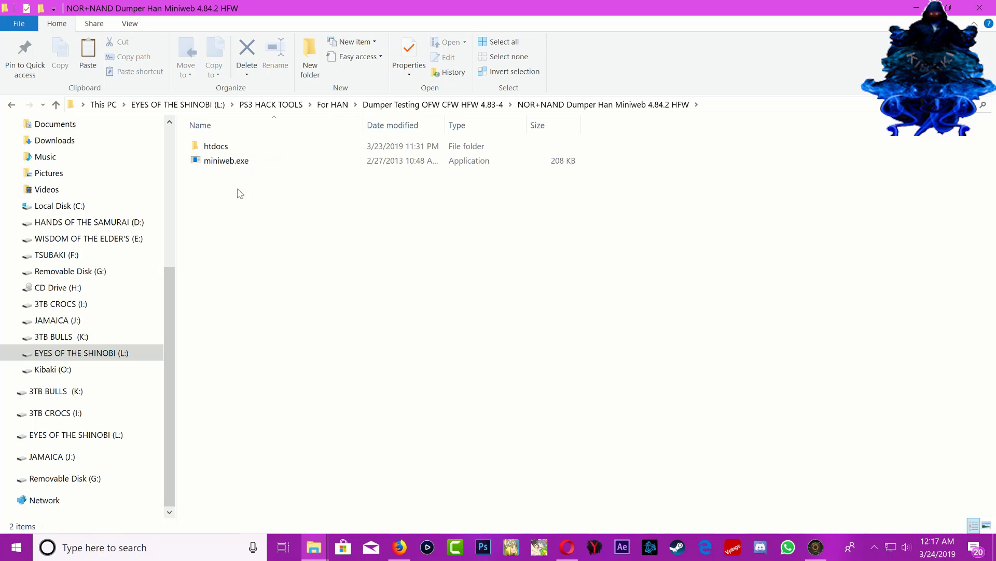
key("BackSpace")
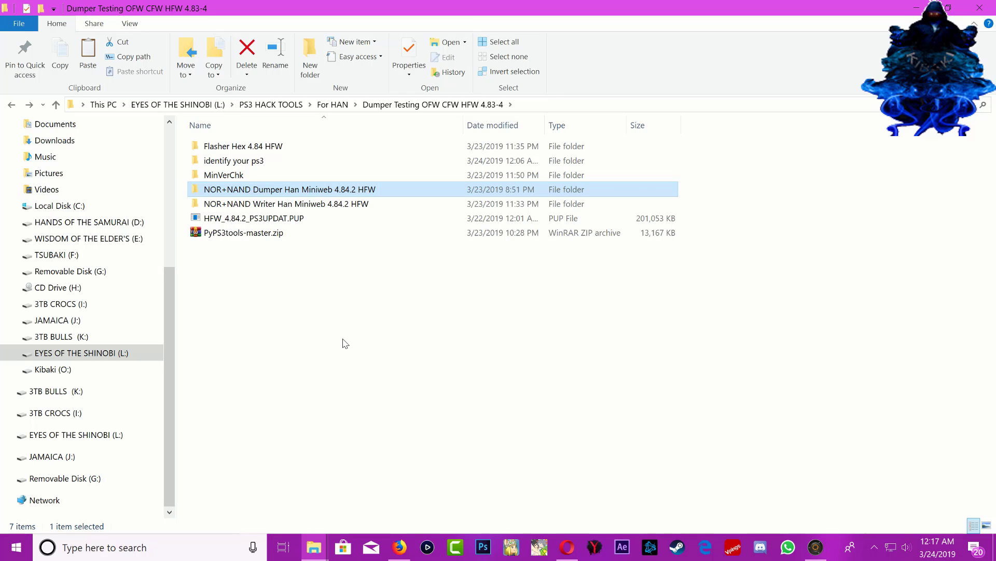
left_click_drag(343, 318, 497, 321)
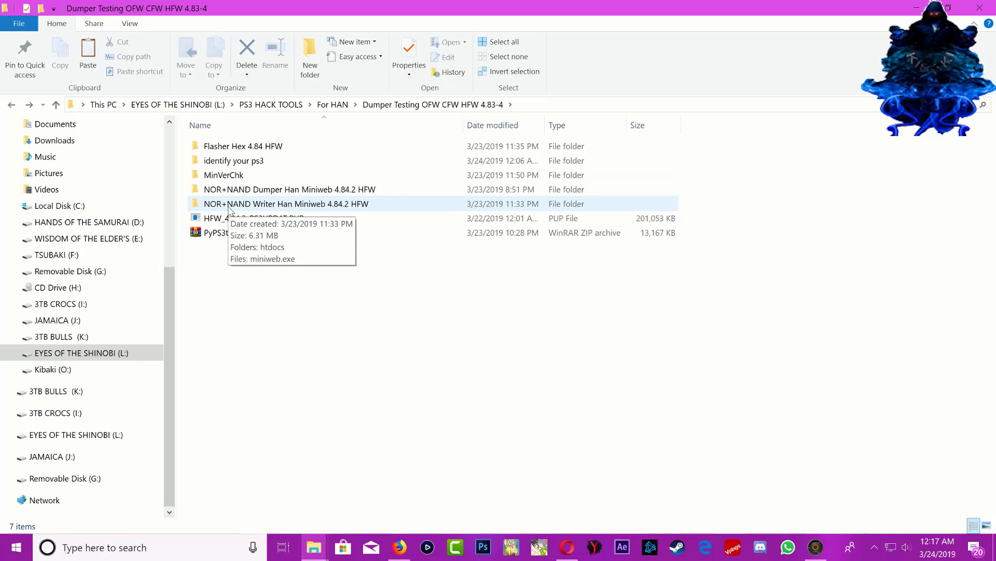
double_click(290, 208)
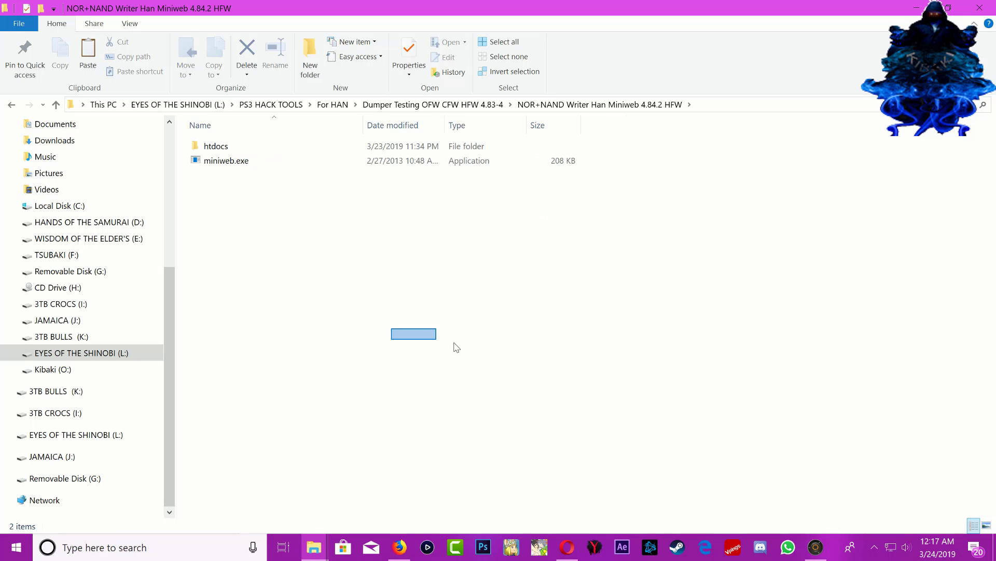
key("alt+Left")
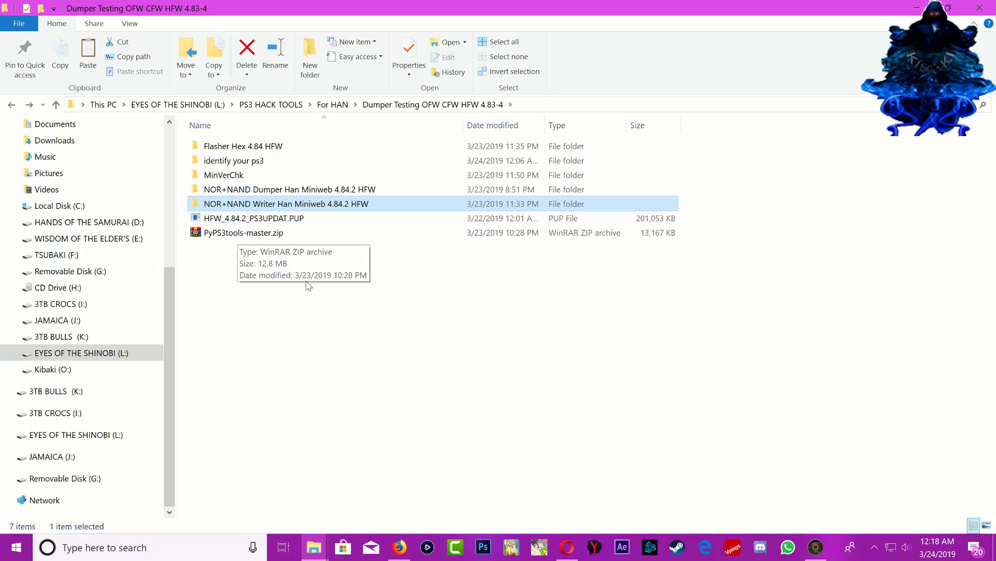
left_click(412, 345)
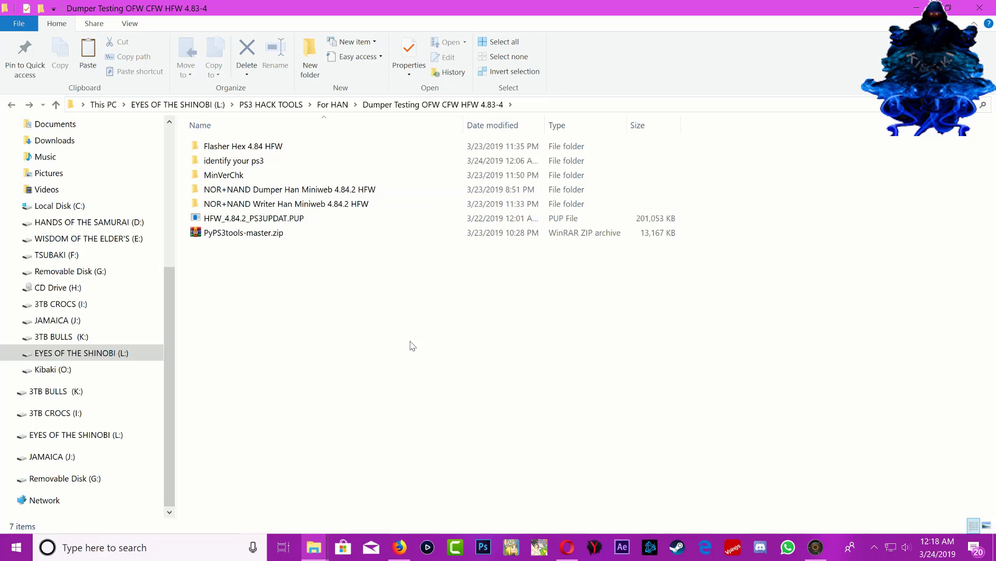
Copy the PS3 folder from the MinVerChk folder to the clipboard.
double_click(219, 179)
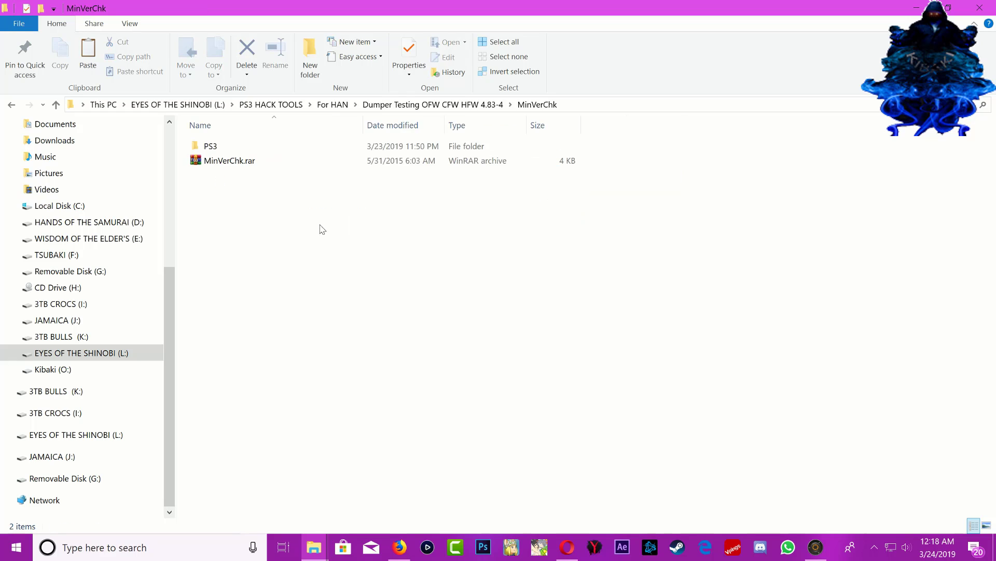
double_click(216, 146)
key("alt+Left")
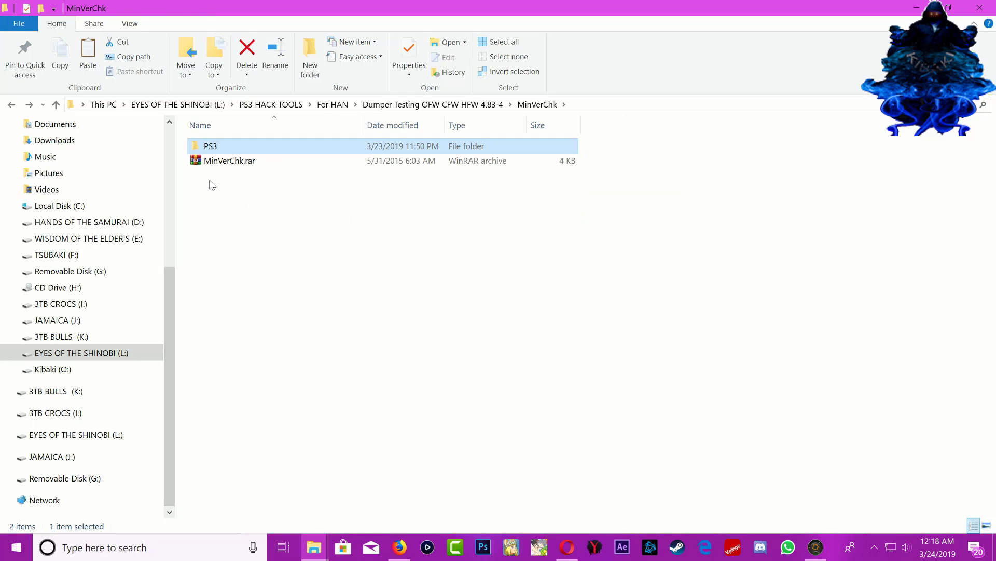
key("alt+Left")
double_click(216, 179)
right_click(217, 149)
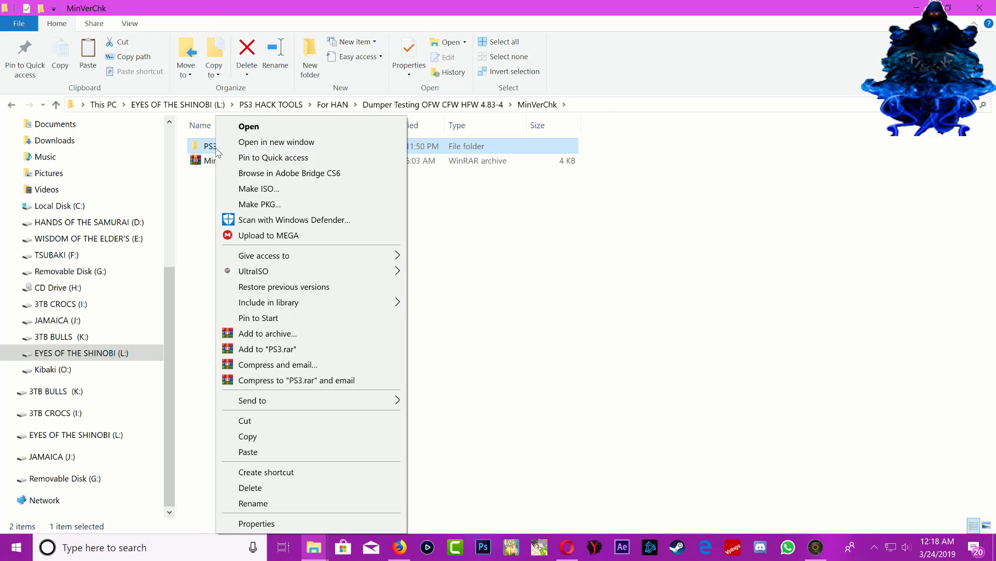
left_click(251, 441)
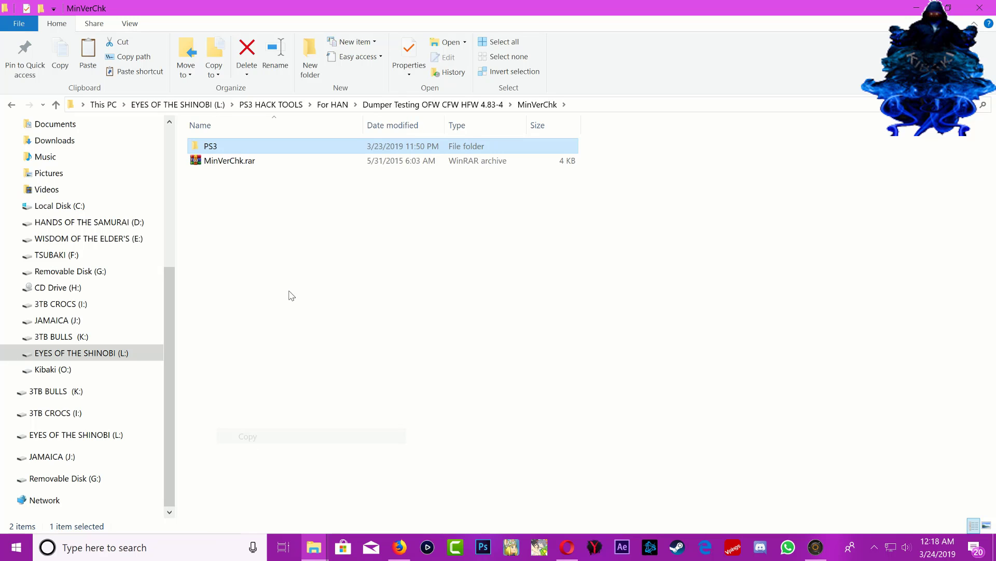
left_click(290, 295)
Switch to the Removable Disk (G:) window and open the drive's properties to check its file system.
mouse_move(327, 549)
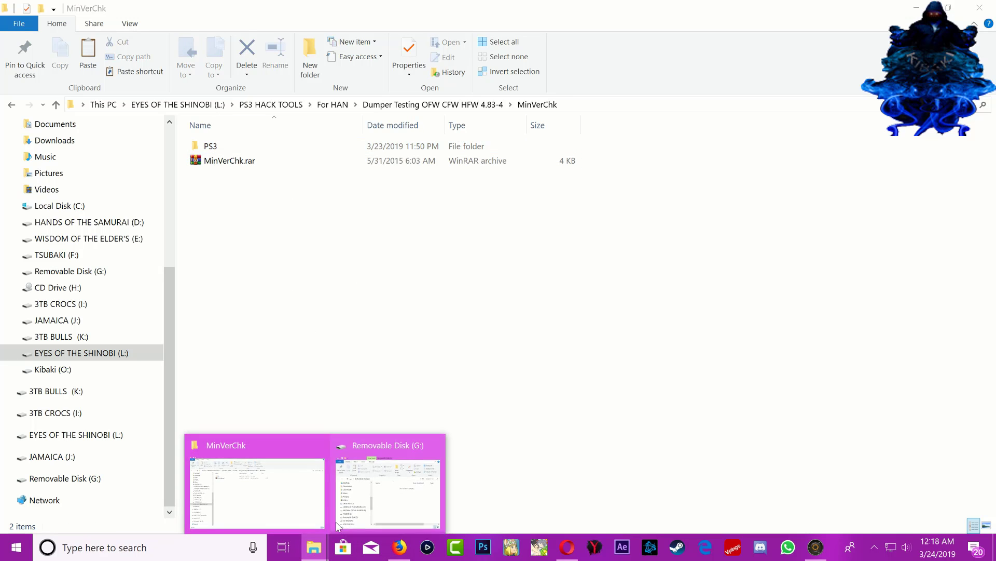
left_click(373, 488)
right_click(729, 355)
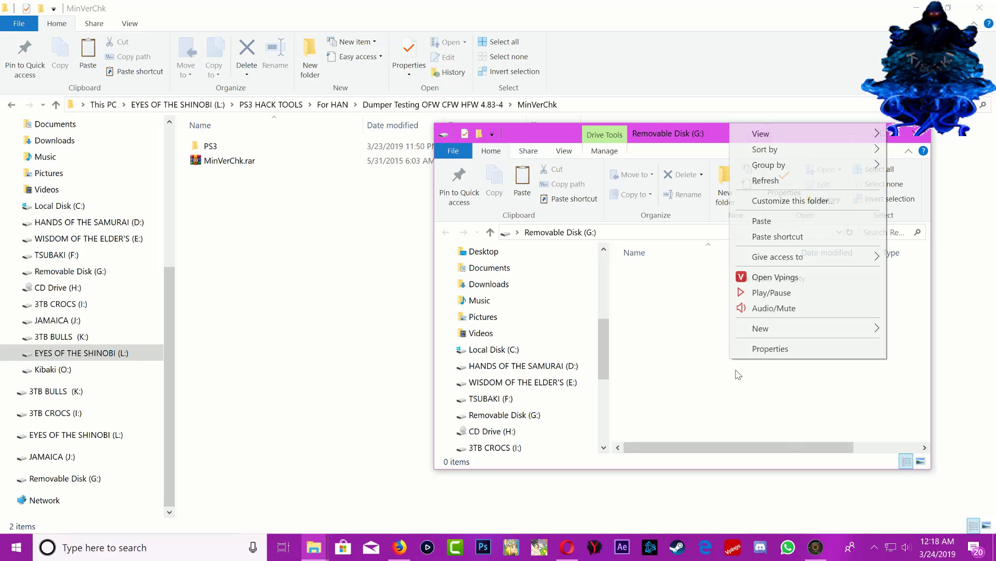
left_click(760, 349)
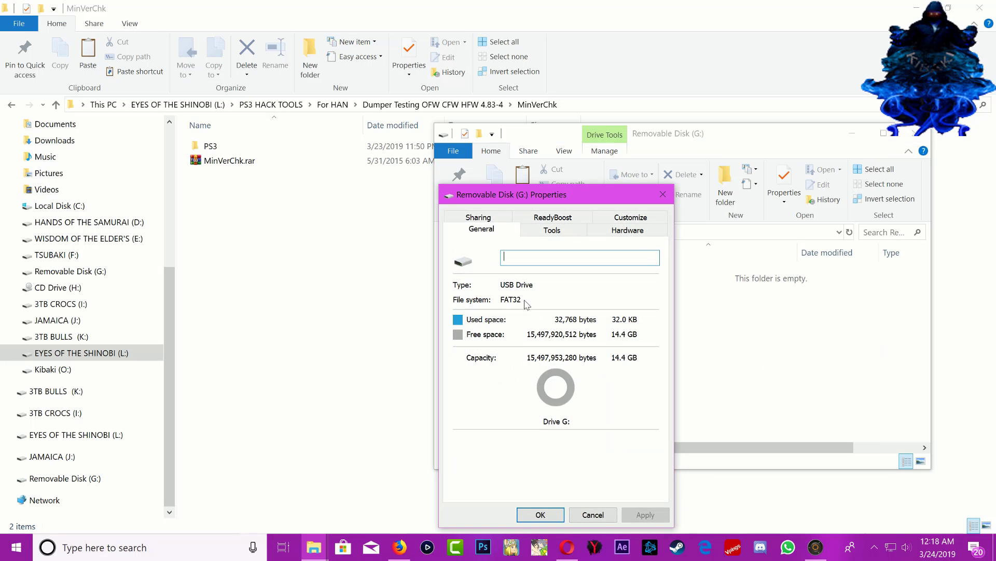
Close the drive properties, paste the copied PS3 folder onto Removable Disk (G:), and eject the drive.
left_click(663, 194)
right_click(708, 335)
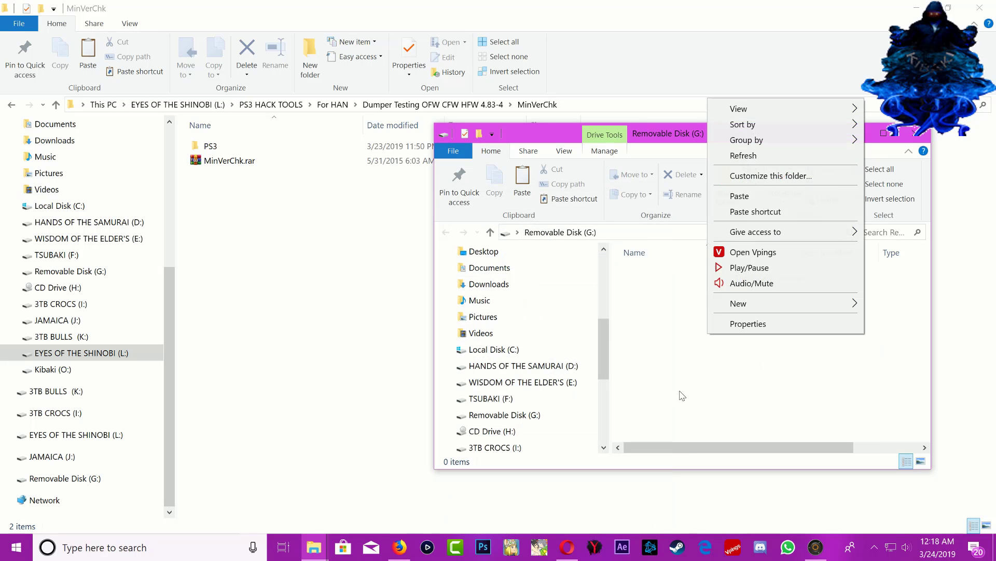
left_click(764, 199)
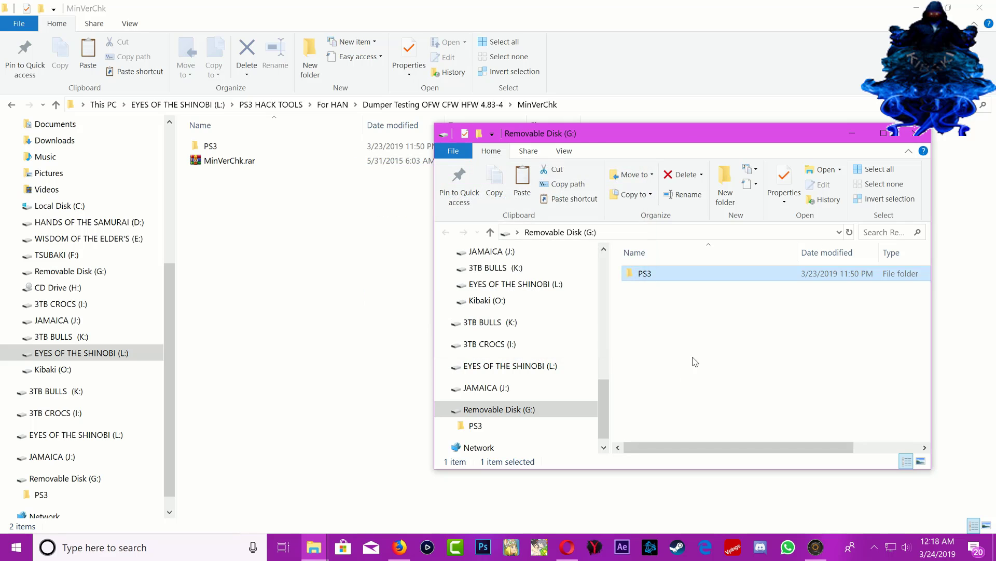
left_click(677, 335)
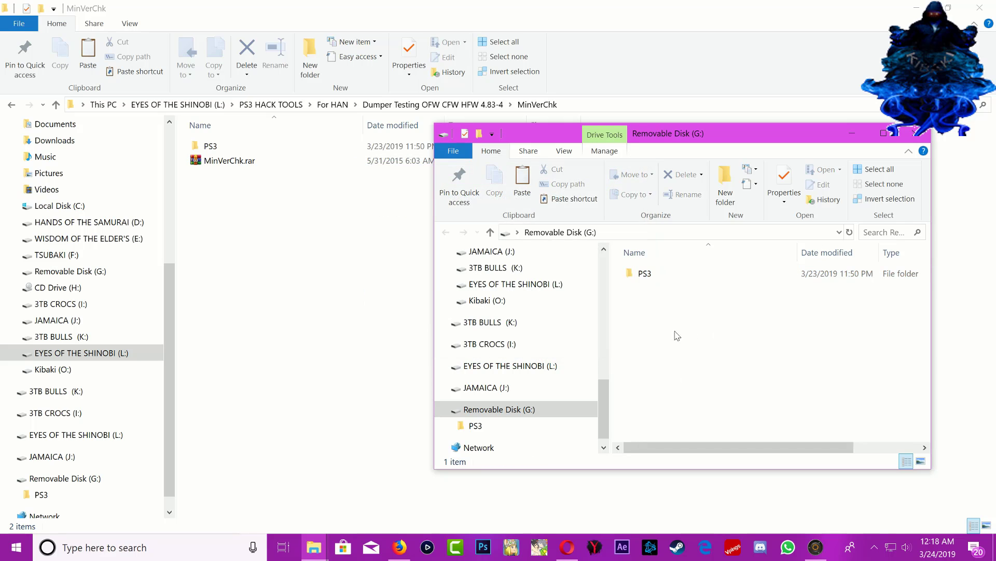
right_click(487, 413)
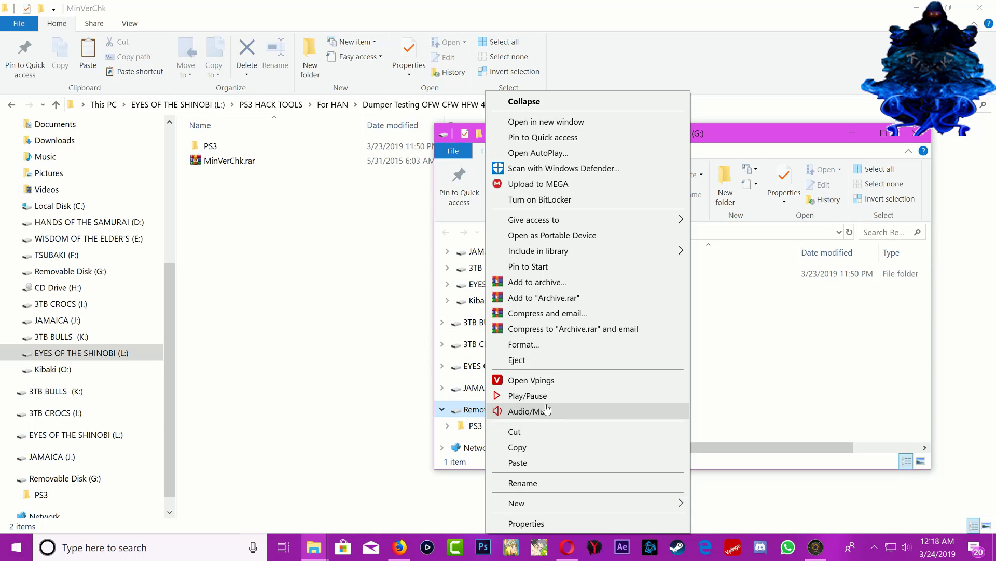
left_click(517, 362)
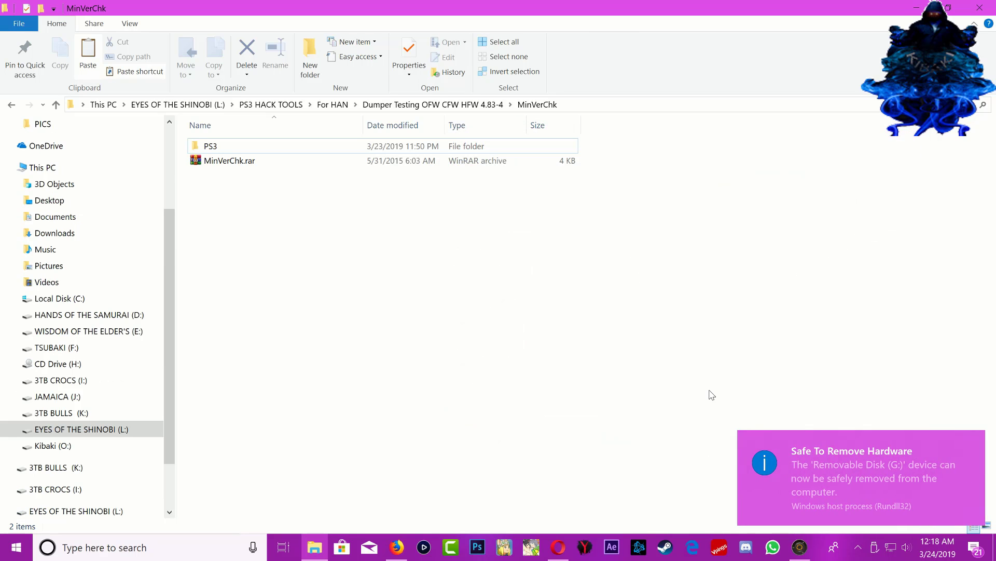
Switch to the RECentral console view, run the VERSION CHECK by Ifcaro update from the USB device, and return to File Explorer.
left_click(798, 547)
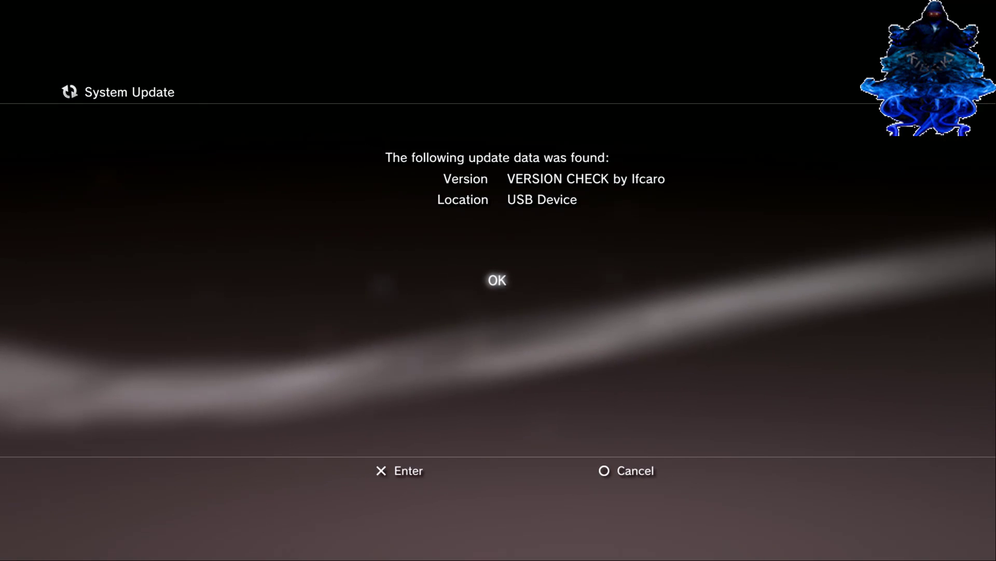
key("Return")
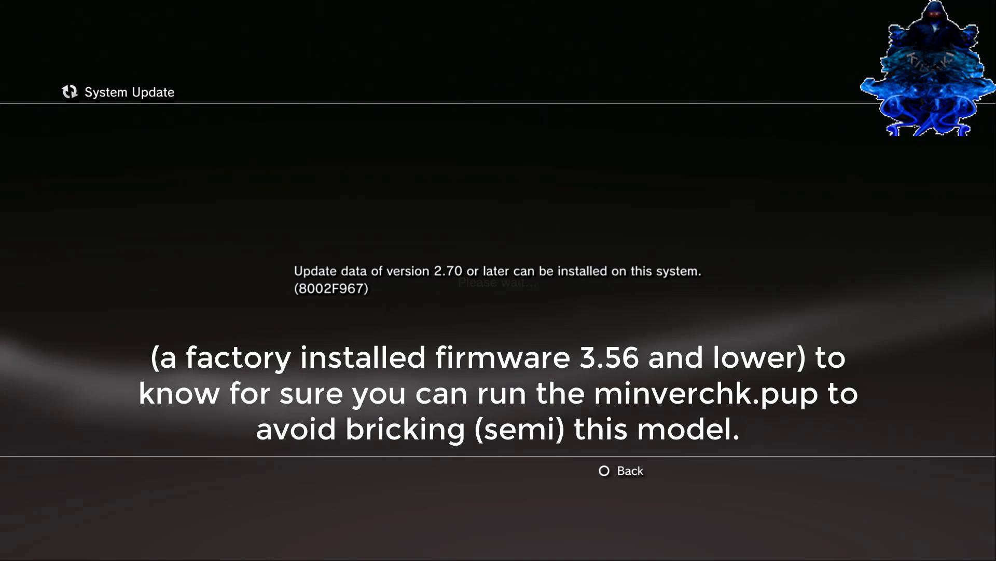
key("Escape")
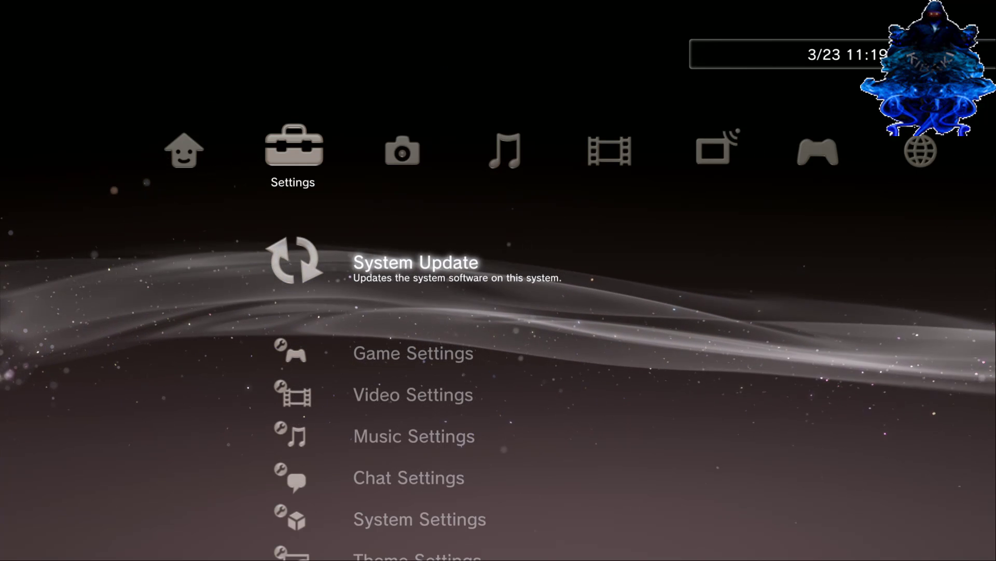
double_click(562, 274)
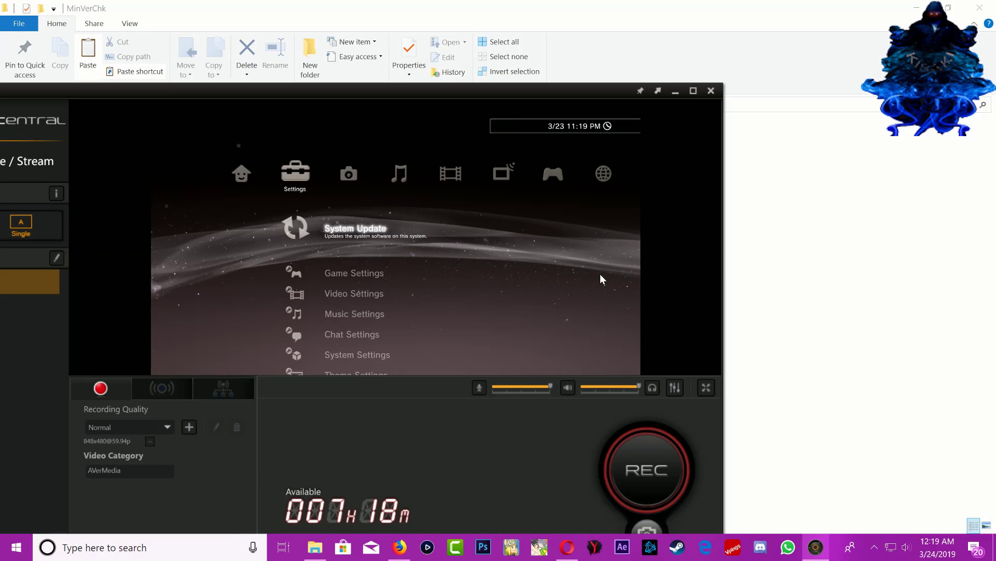
left_click(675, 91)
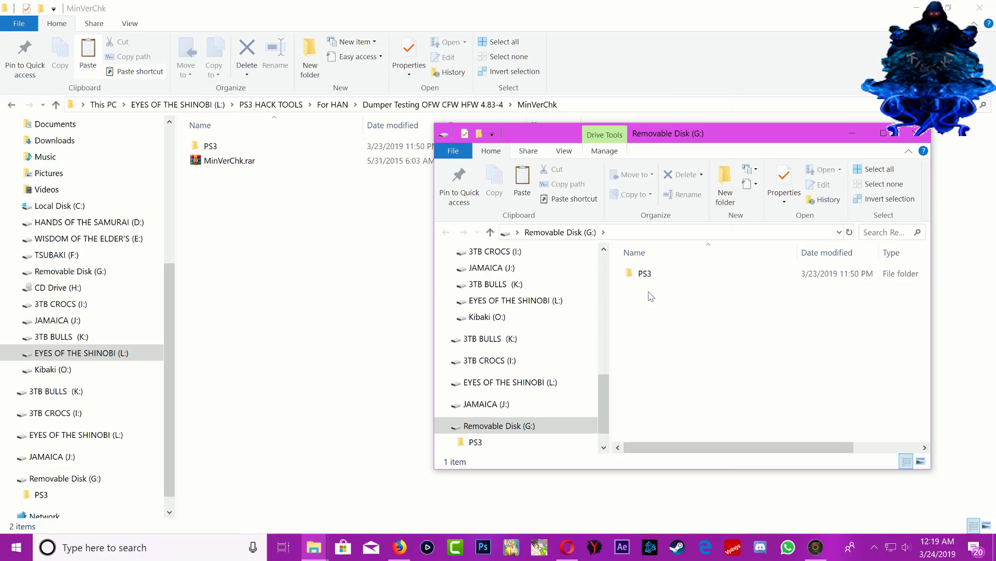
Return from MinVerChk to the Dumper Testing folder and delete the PS3 folder from Removable Disk (G:).
left_click(340, 279)
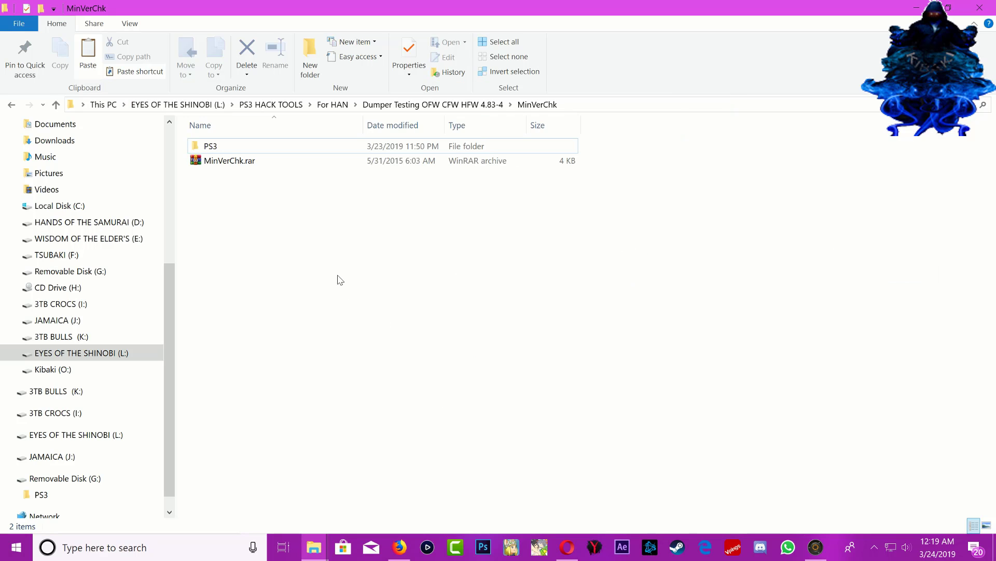
left_click(11, 104)
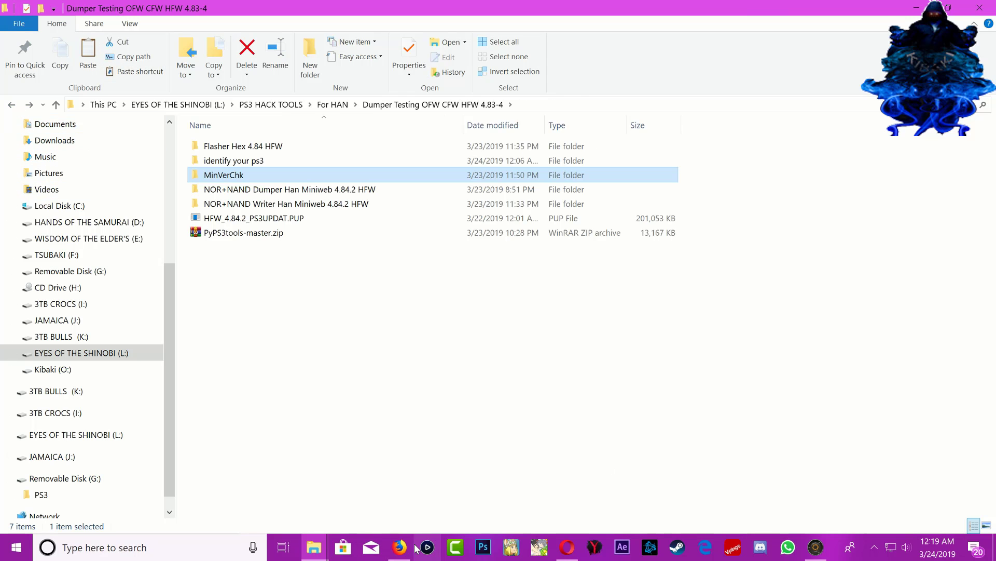
left_click(410, 494)
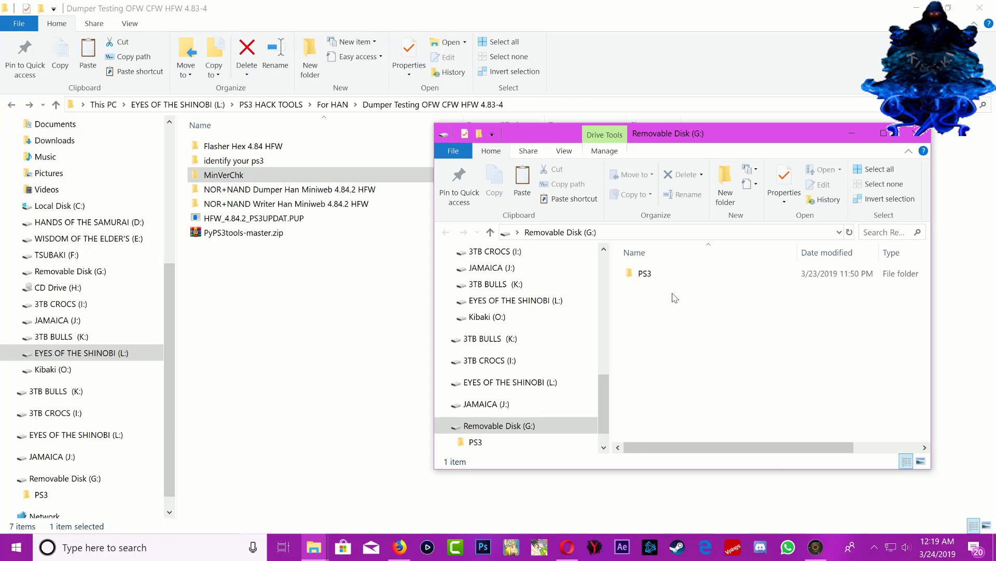
left_click(647, 275)
right_click(650, 277)
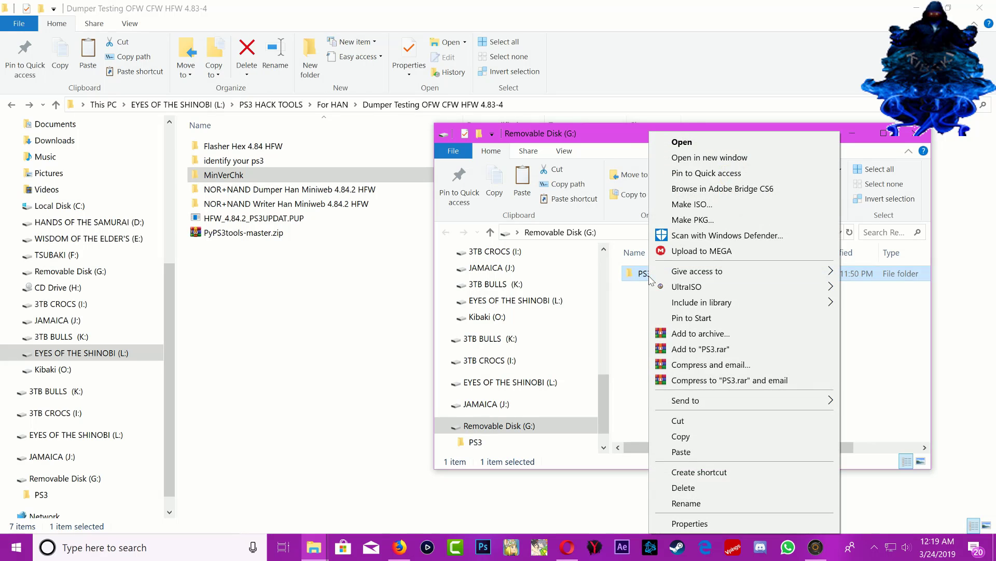
left_click(683, 488)
left_click(550, 314)
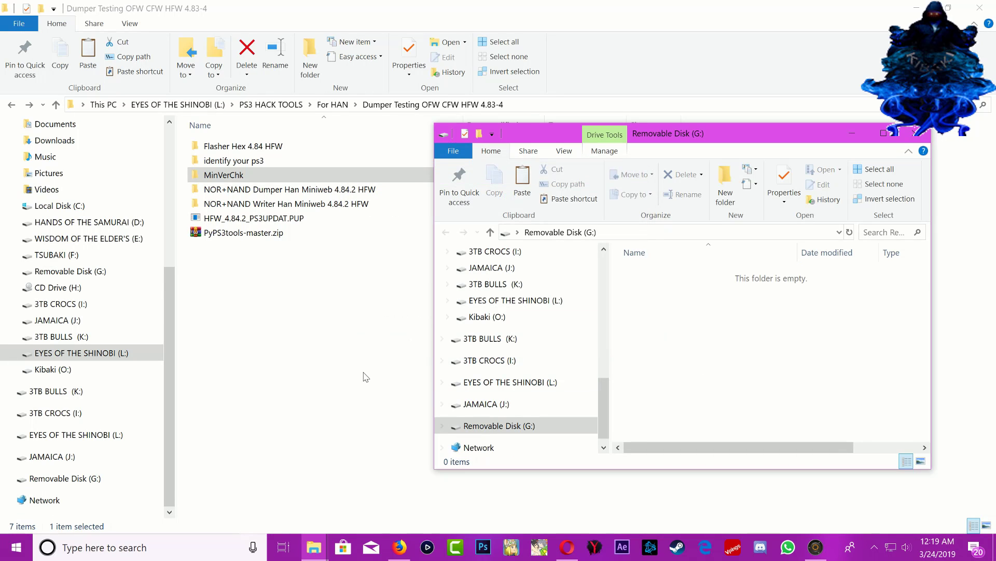
Copy HFW_4.84.2_PS3UPDAT.PUP from the Dumper Testing folder to Removable Disk (G:).
left_click(264, 219)
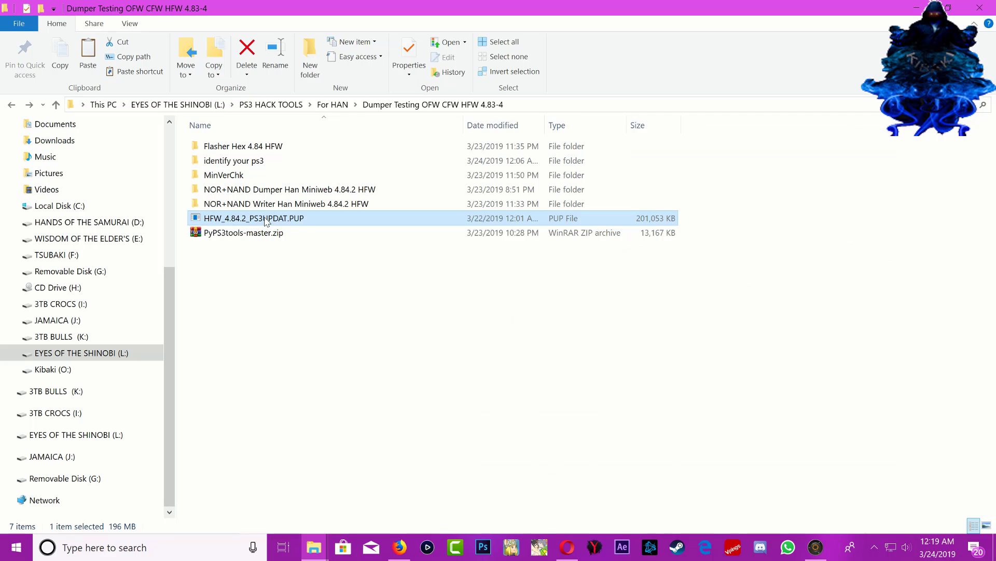
right_click(264, 219)
left_click(295, 444)
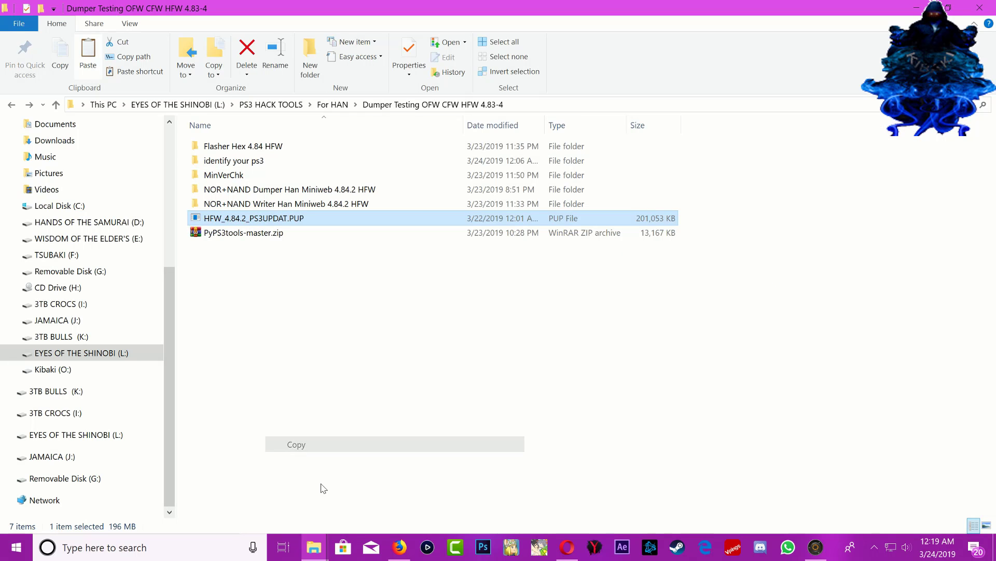
mouse_move(315, 547)
left_click(384, 509)
right_click(697, 340)
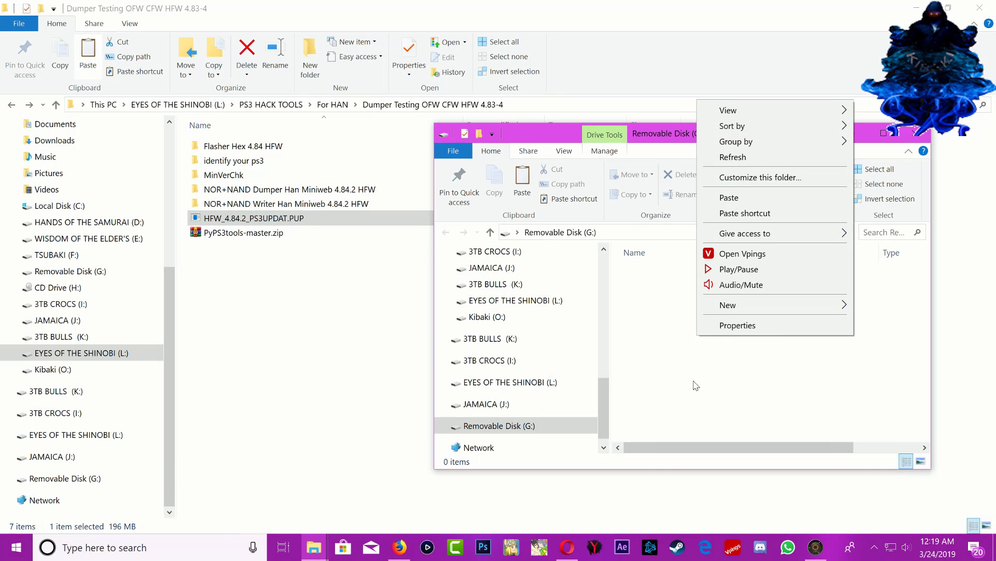
left_click(733, 201)
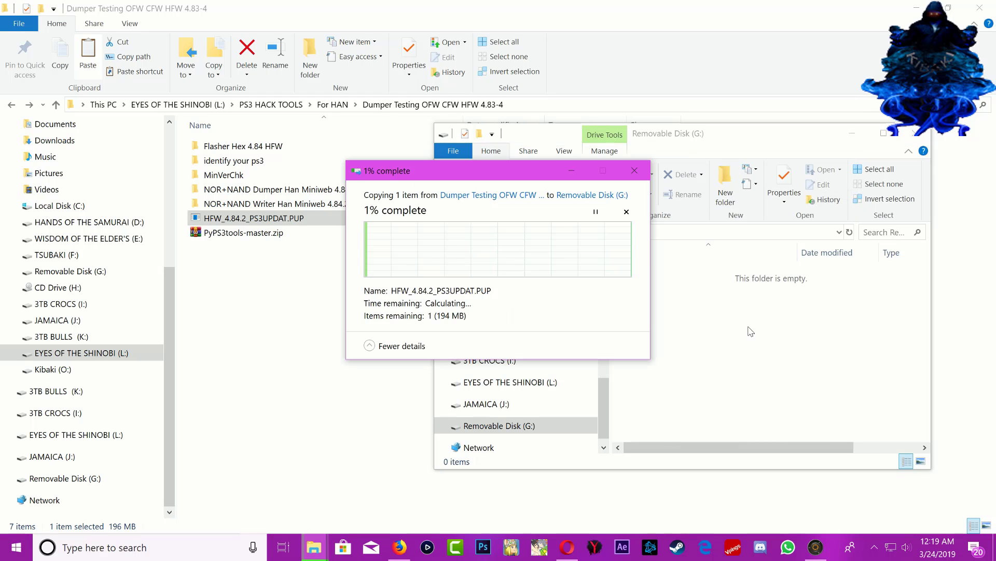
left_click_drag(736, 314, 722, 310)
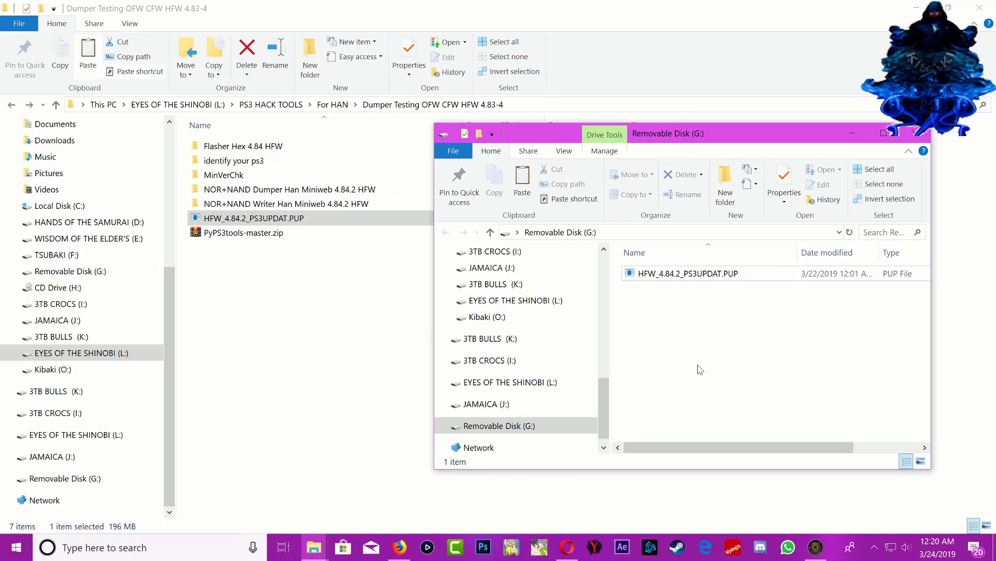
Create a folder named PS3 on Removable Disk (G:) and move HFW_4.84.2_PS3UPDAT.PUP into it.
right_click(741, 350)
mouse_move(832, 319)
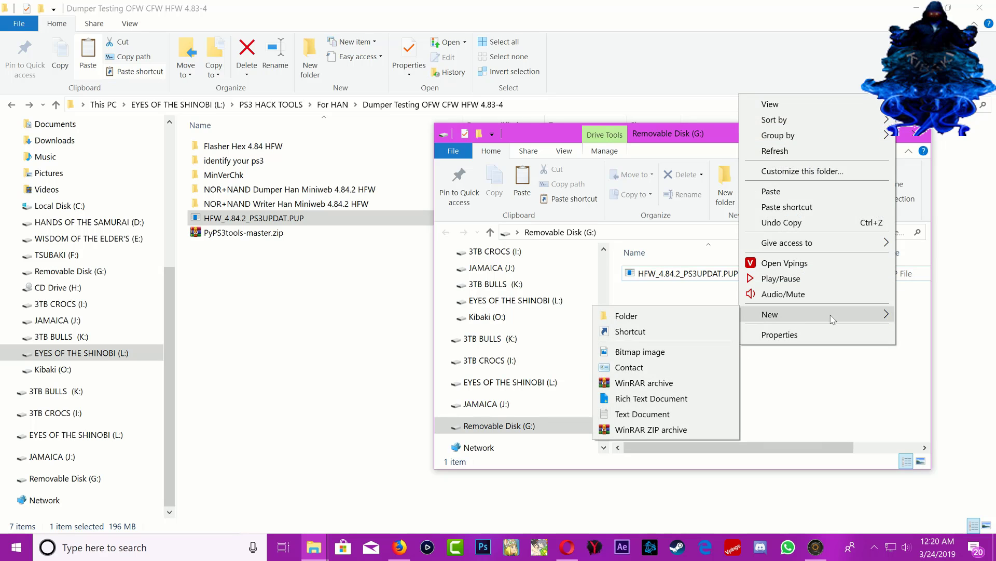
left_click(729, 324)
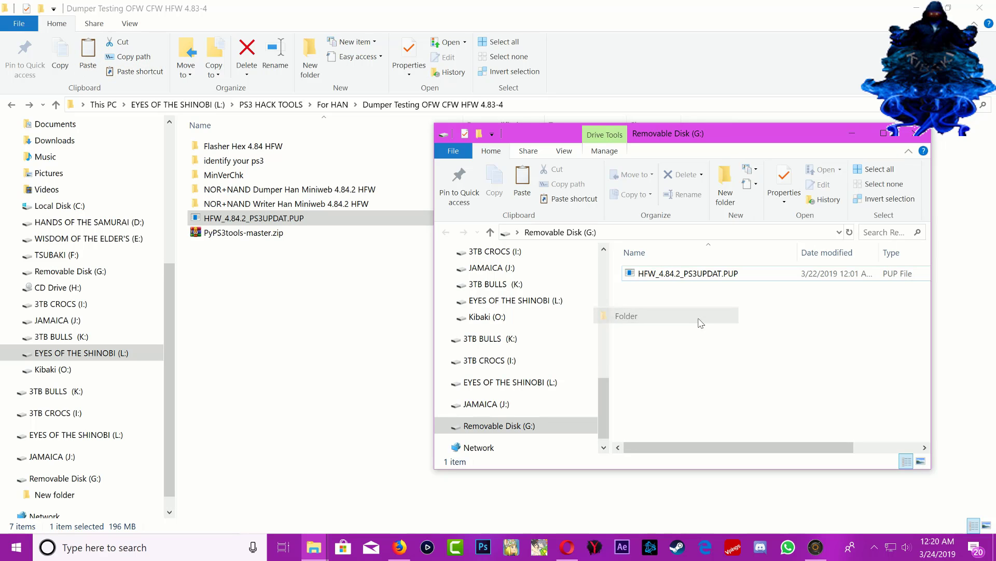
left_click(715, 362)
left_click_drag(675, 273, 646, 287)
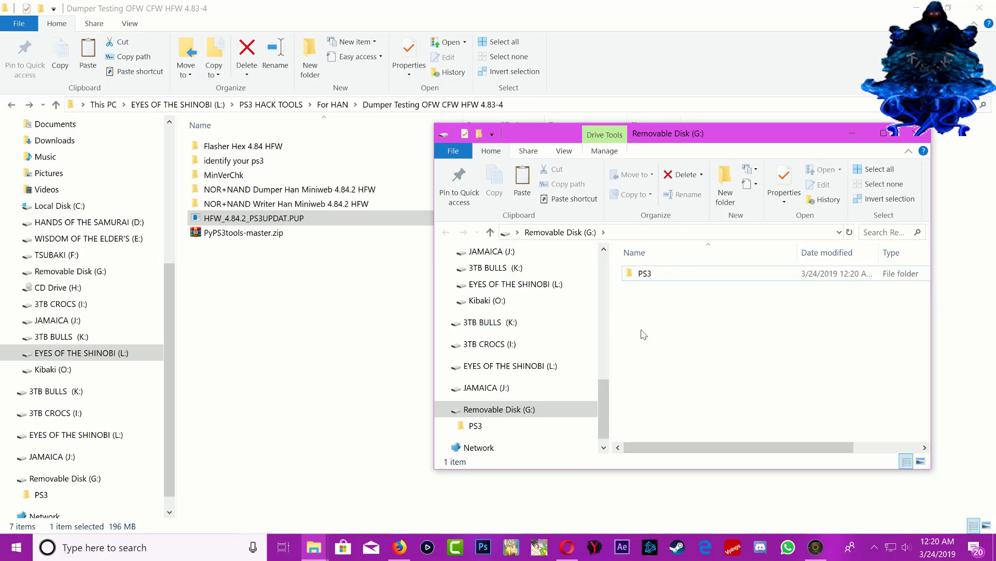
Create a folder named UPDATE inside the PS3 folder and move HFW_4.84.2_PS3UPDAT.PUP into it.
double_click(651, 273)
right_click(694, 308)
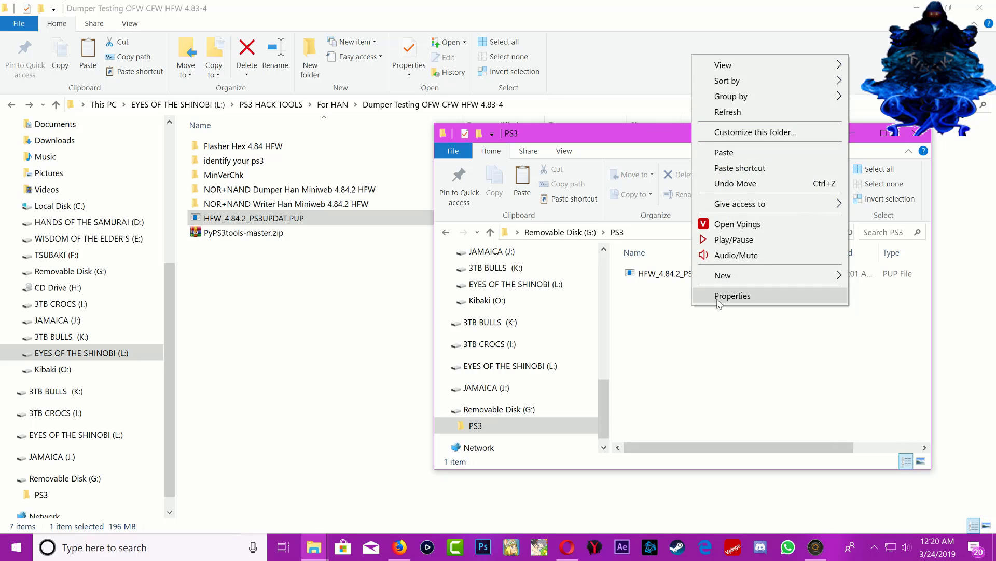
mouse_move(727, 275)
left_click(872, 275)
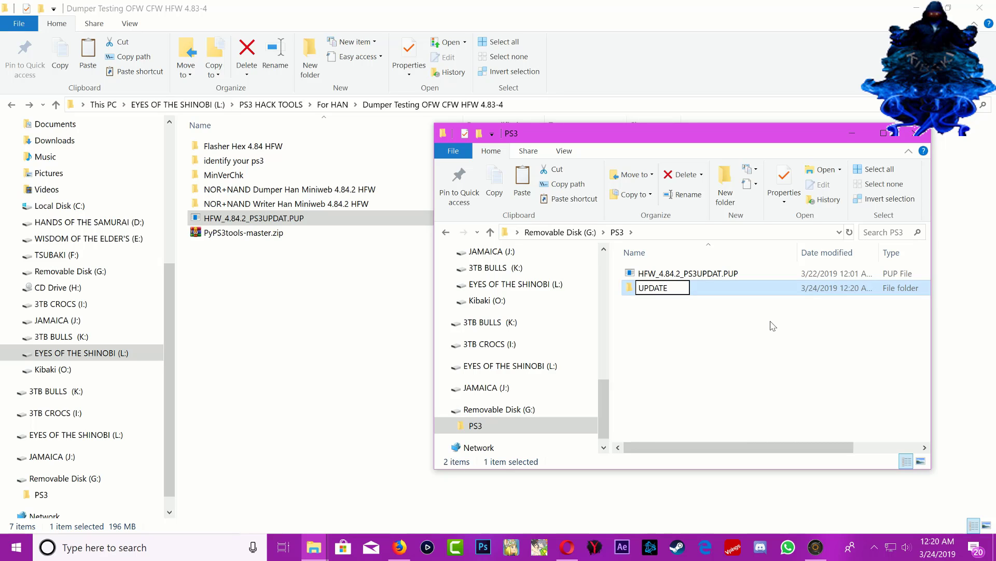
left_click(708, 331)
left_click_drag(665, 274, 668, 289)
Rename the firmware file in the UPDATE folder to PS3UPDAT.PUP and return to the root of Removable Disk (G:).
double_click(653, 274)
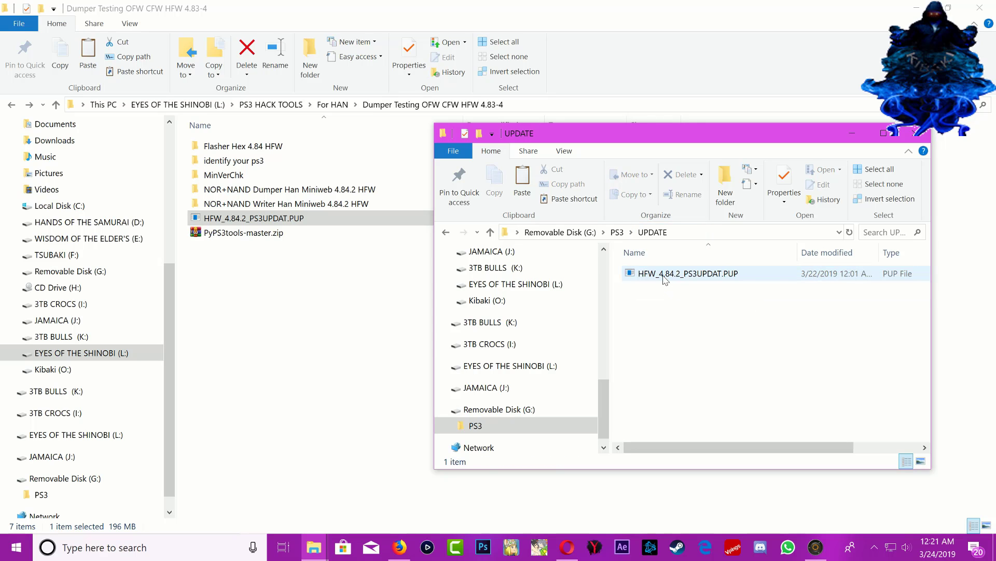
right_click(664, 274)
left_click(702, 501)
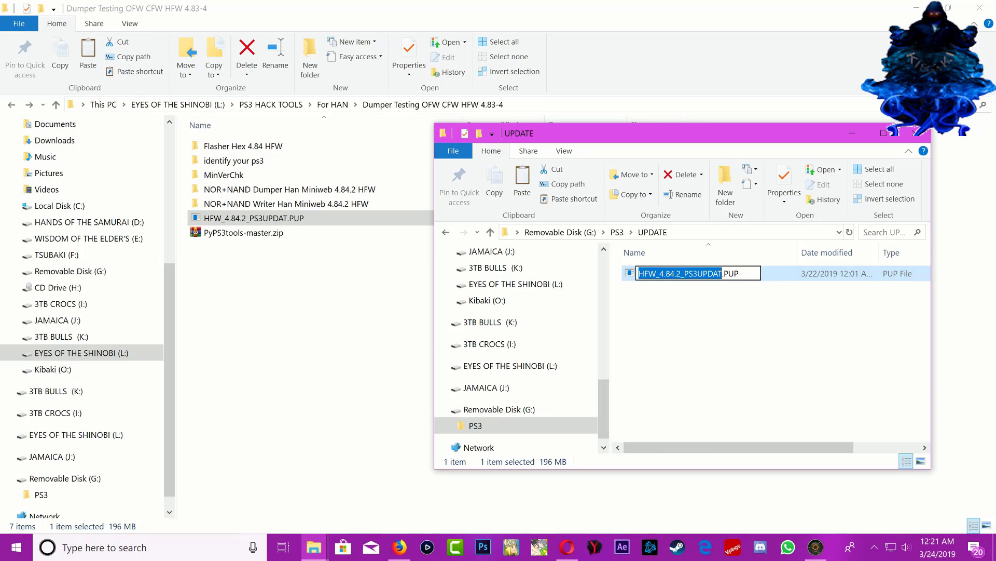
left_click(698, 358)
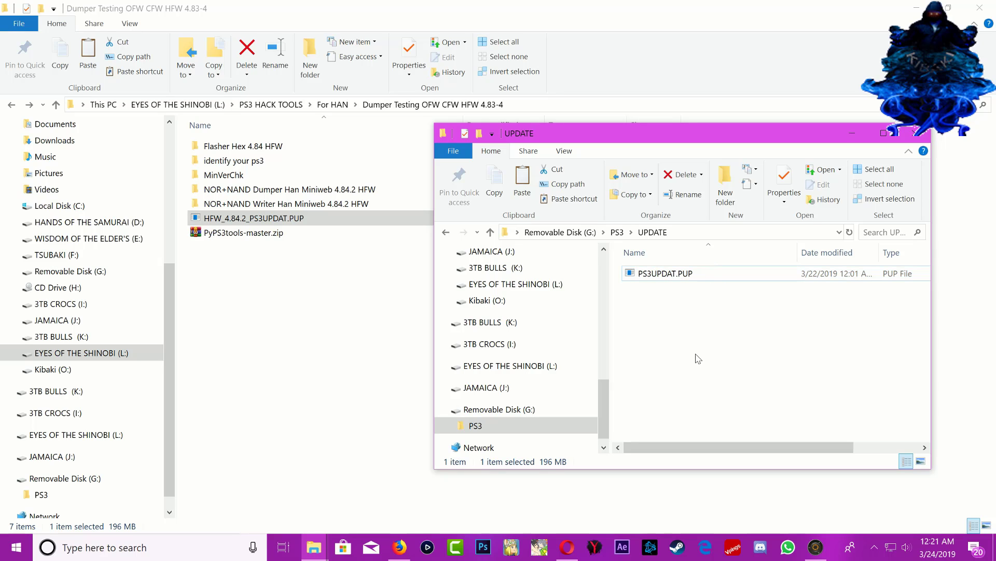
left_click(446, 233)
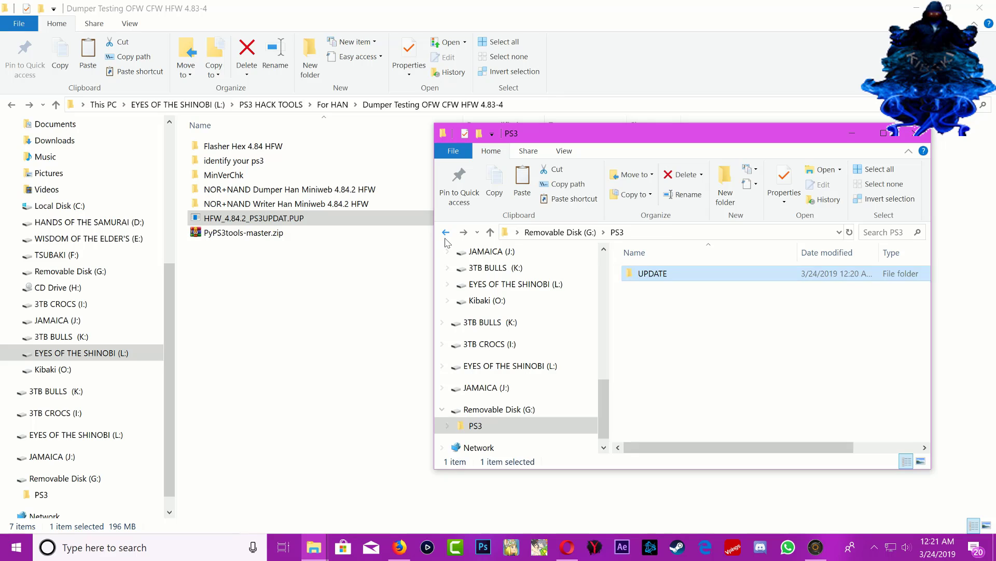
left_click(445, 233)
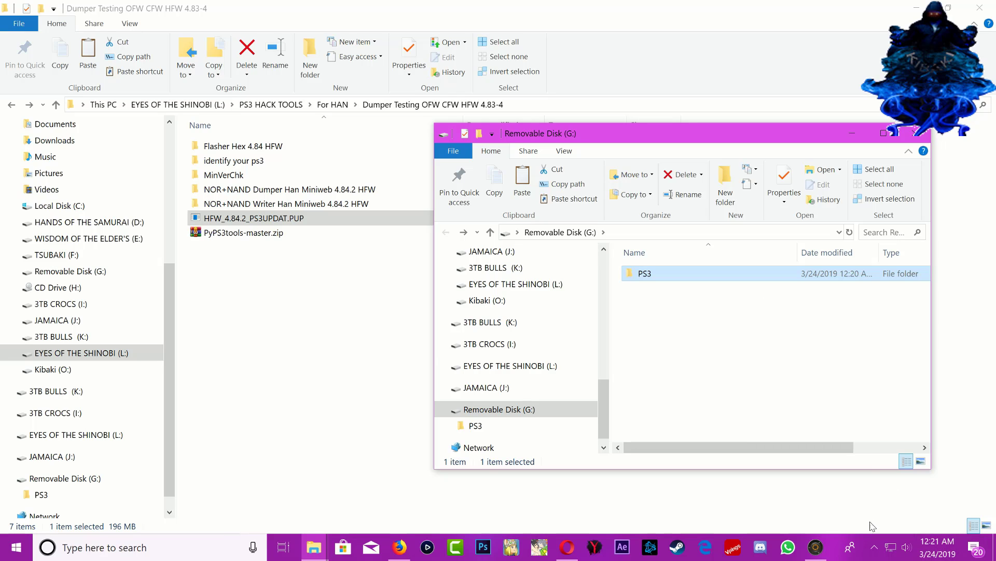
Eject Removable Disk (G:), choosing to continue despite its being in use, and show the console view full screen in RECentral.
right_click(506, 410)
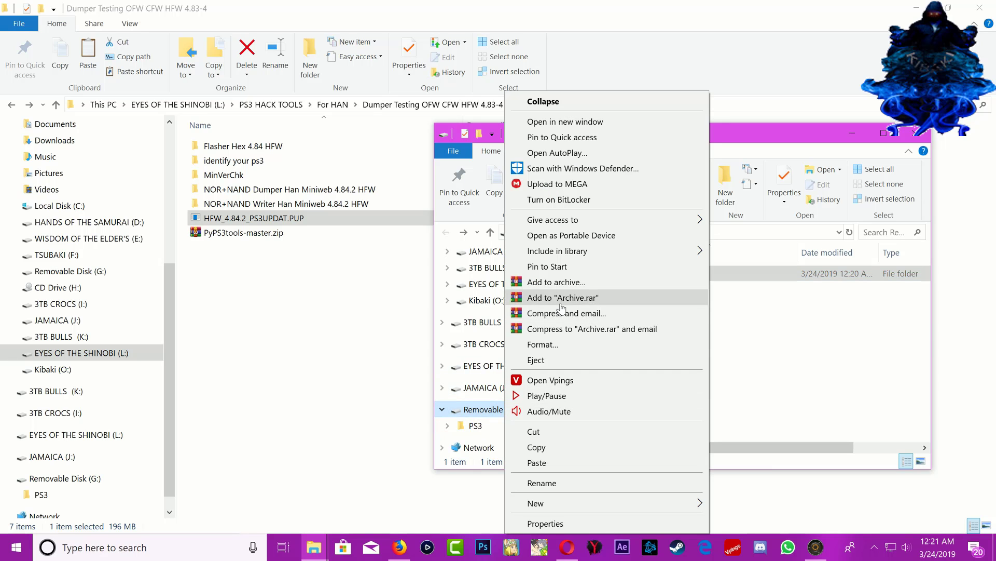
left_click(536, 360)
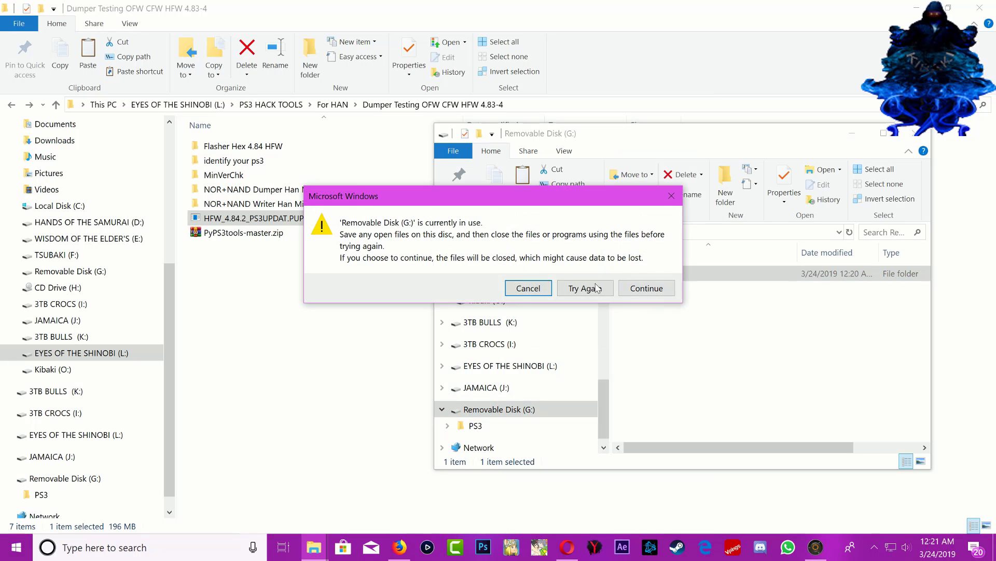
left_click(642, 289)
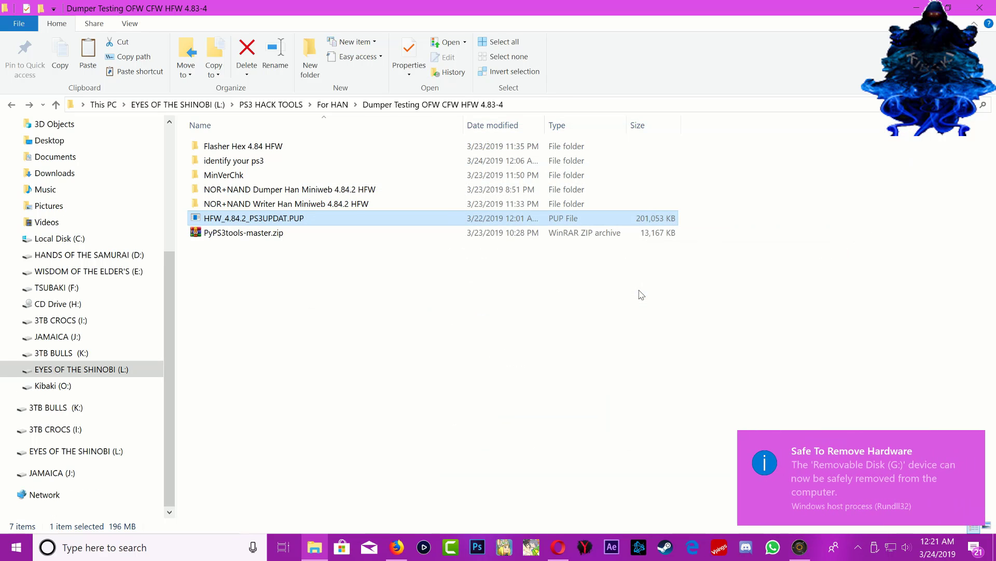
left_click(799, 547)
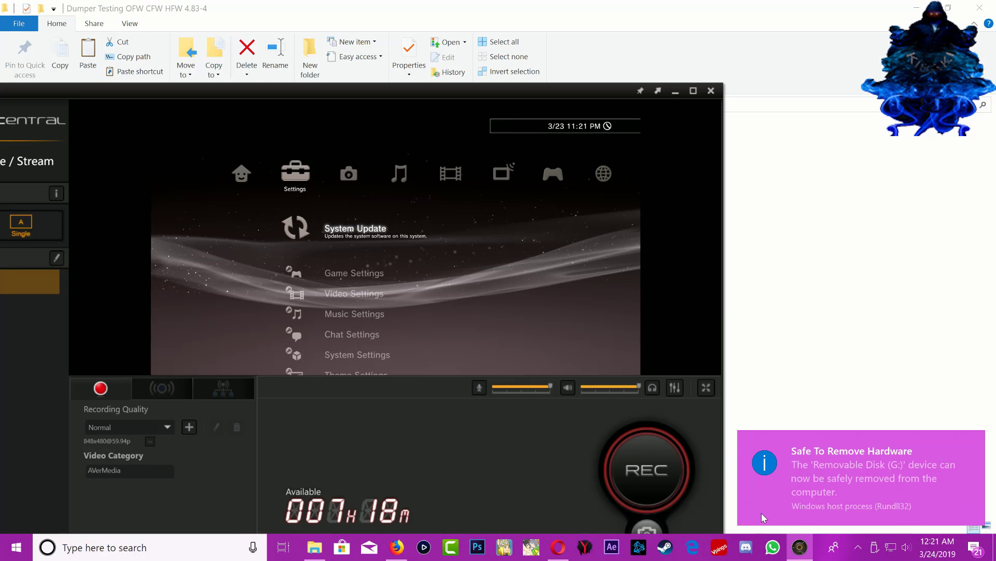
double_click(501, 285)
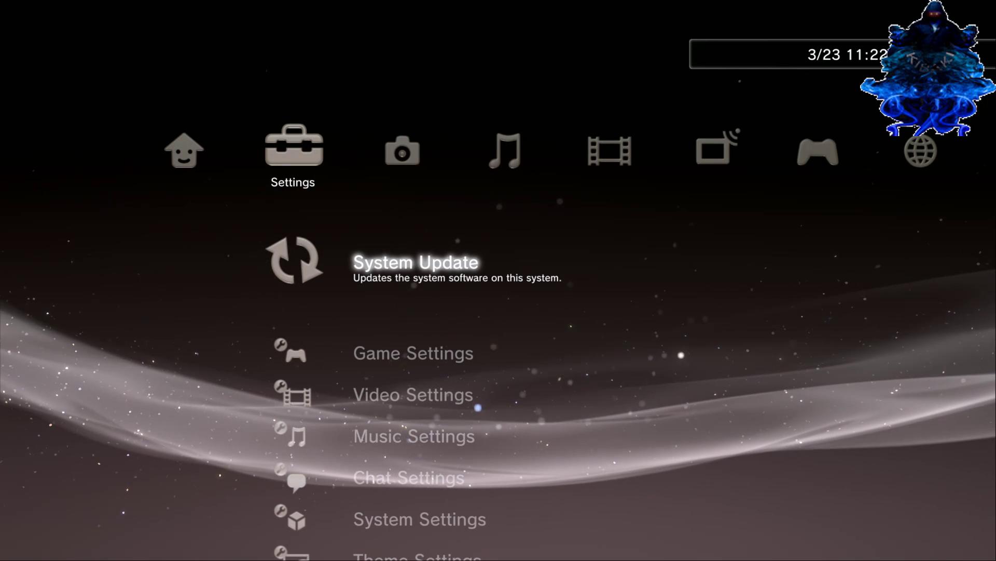
Choose a system update via storage media and accept the 4.84.2 HFW update data on the USB device.
key("Return")
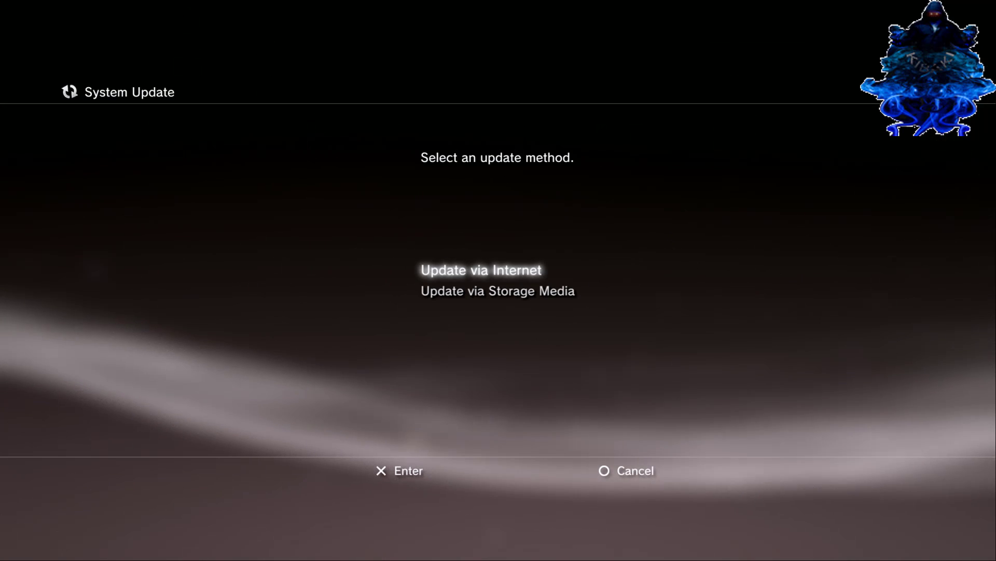
key("Down")
key("Return")
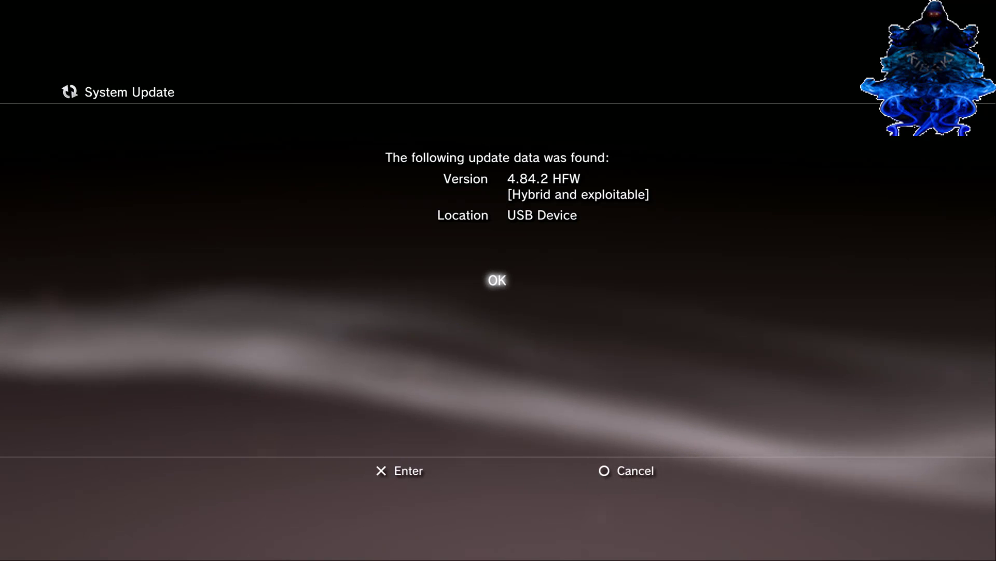
key("Return")
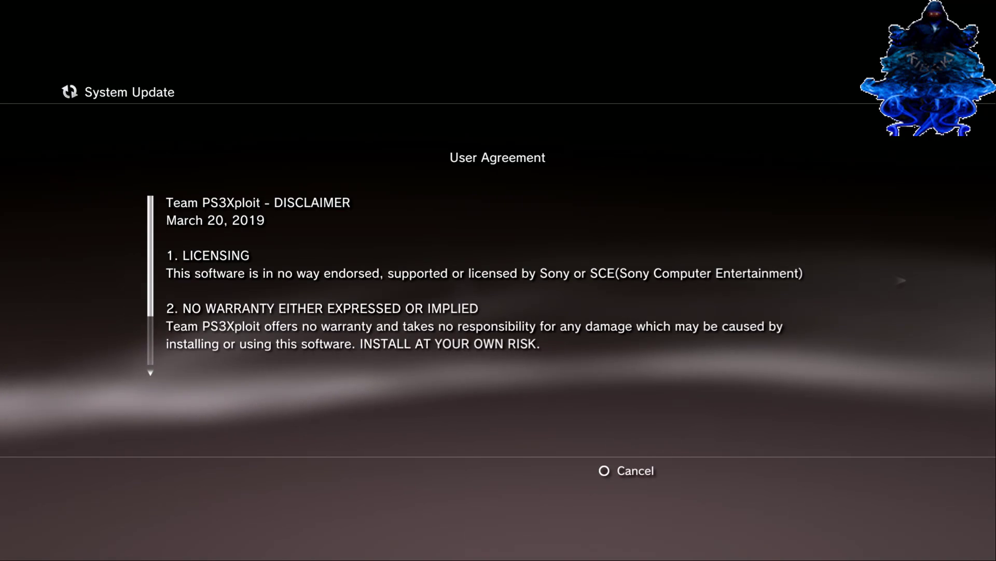
Accept the Team PS3Xploit user agreement and start the system software update.
key("Right")
key("Down")
key("Return")
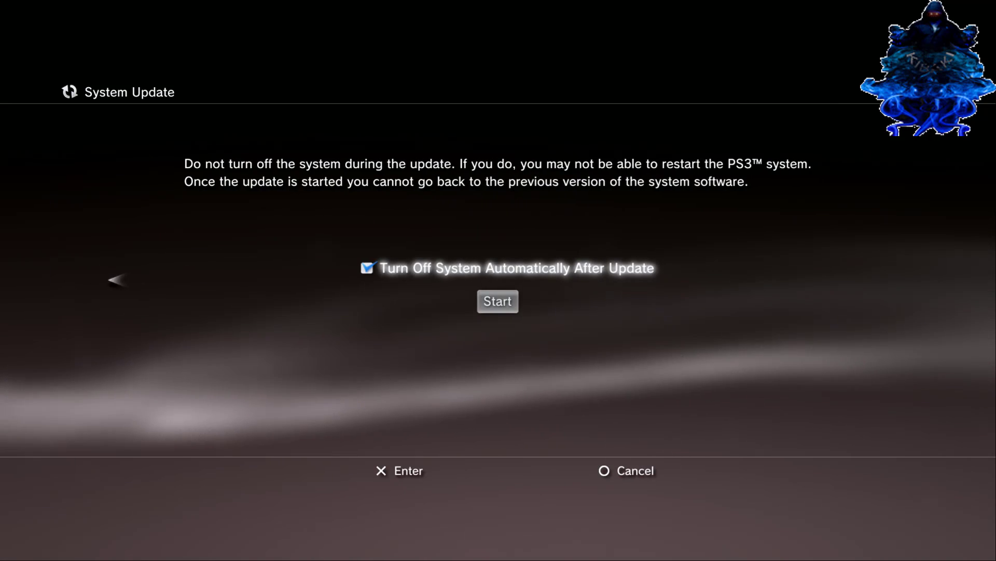
key("Return")
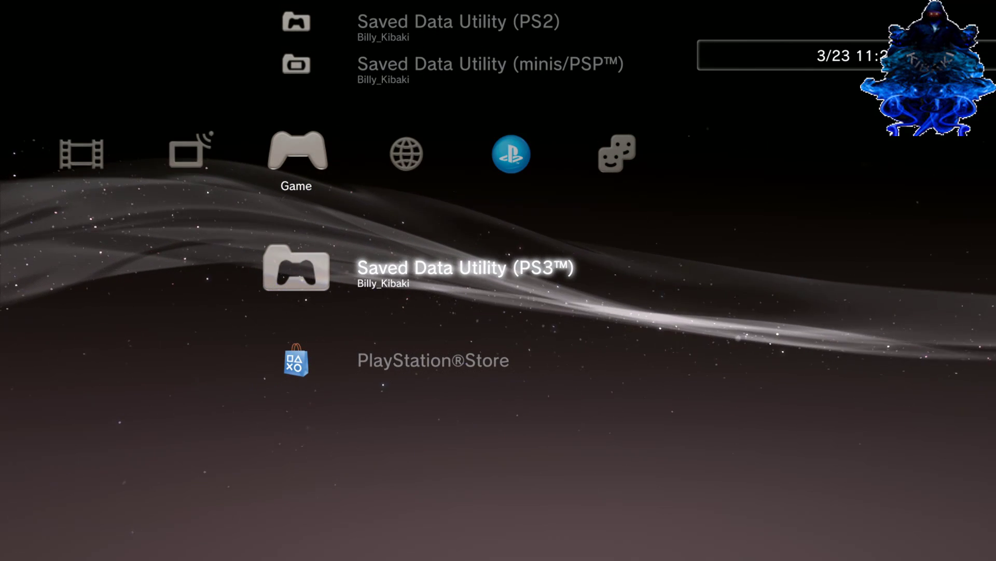
Switch from RECentral to File Explorer, delete the PS3 folder from Removable Disk (G:), and eject the drive.
double_click(606, 213)
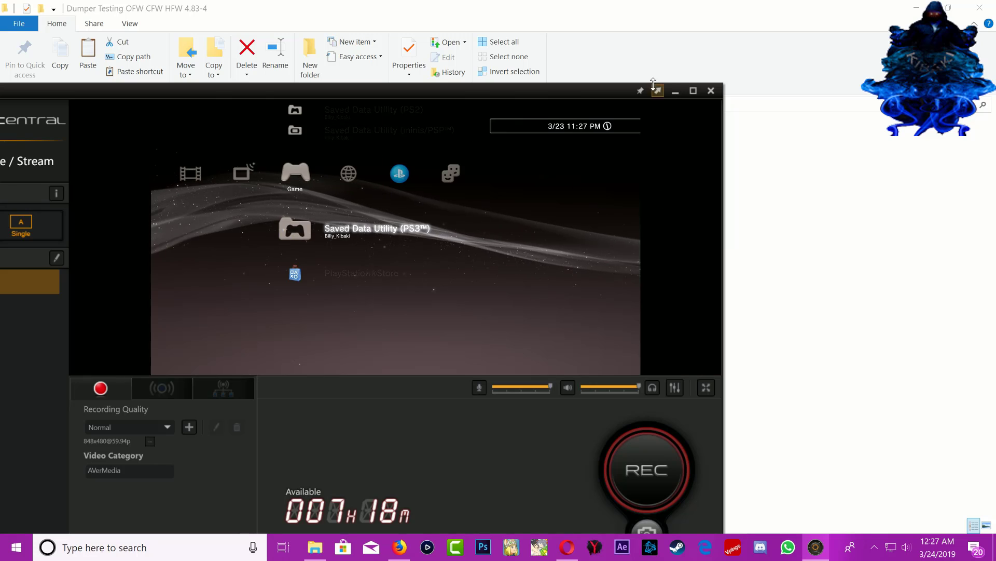
left_click(675, 92)
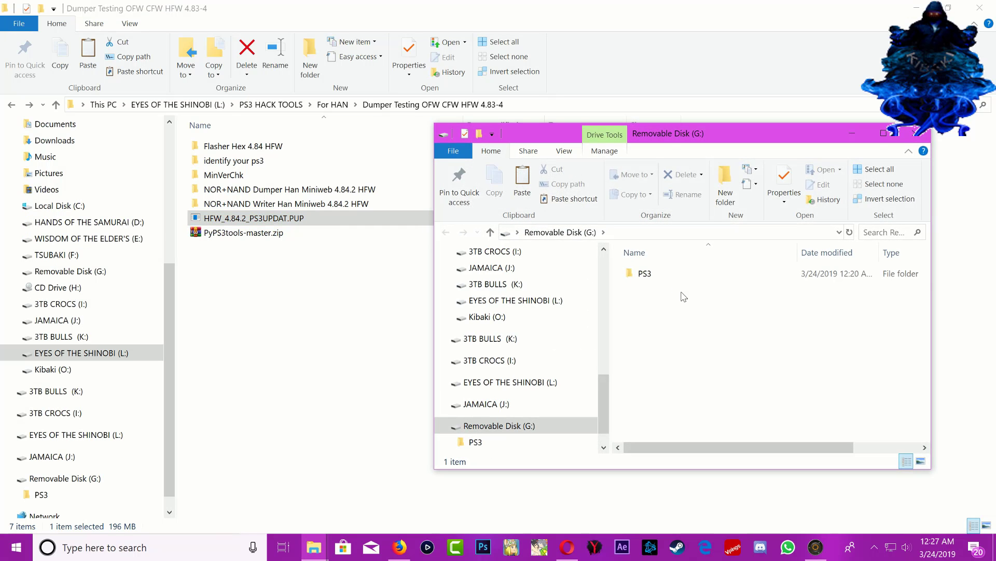
right_click(646, 275)
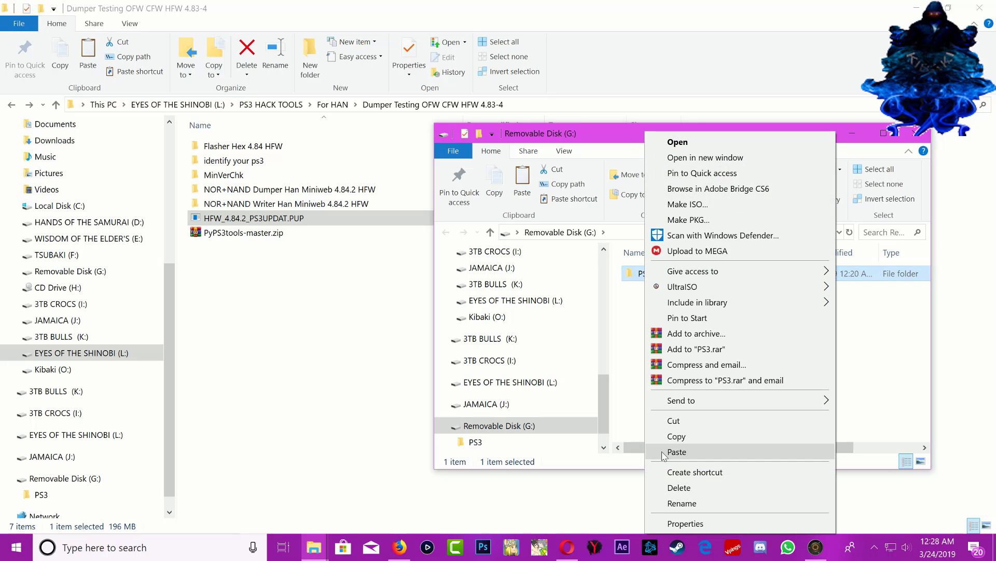
left_click(679, 488)
left_click(569, 316)
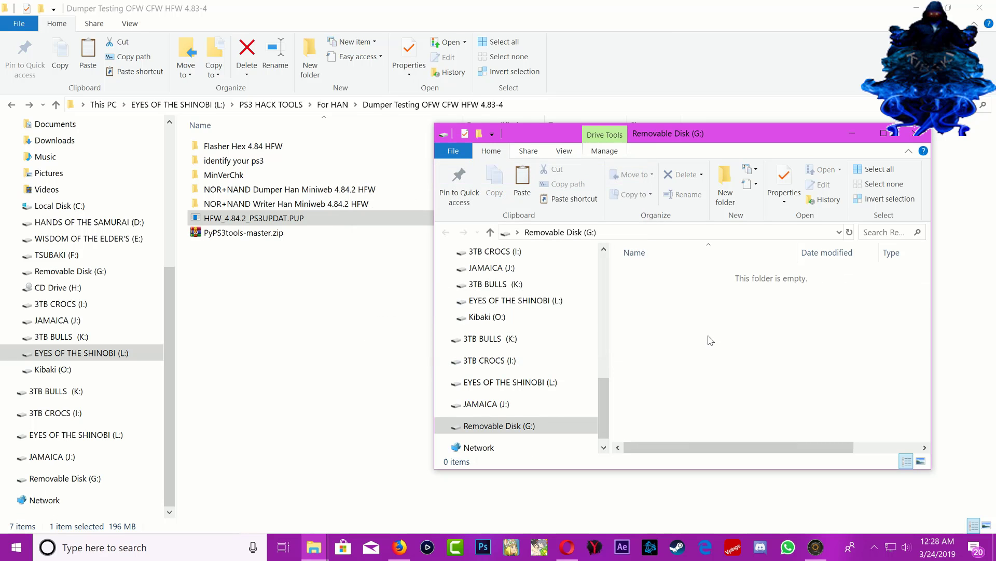
right_click(510, 427)
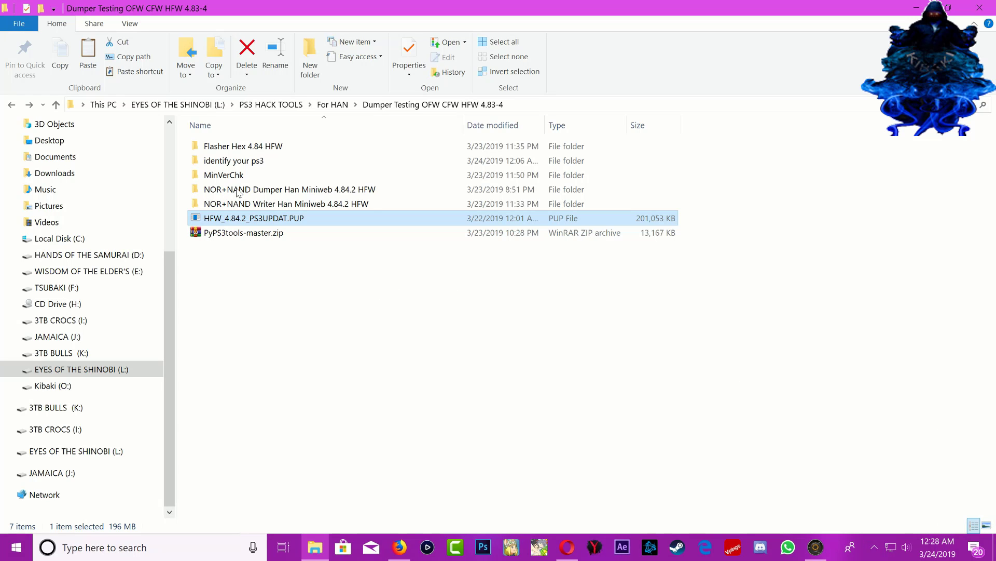
Set miniweb.exe in the NOR+NAND Dumper Han Miniweb 4.84.2 HFW folder to run as an administrator.
double_click(281, 190)
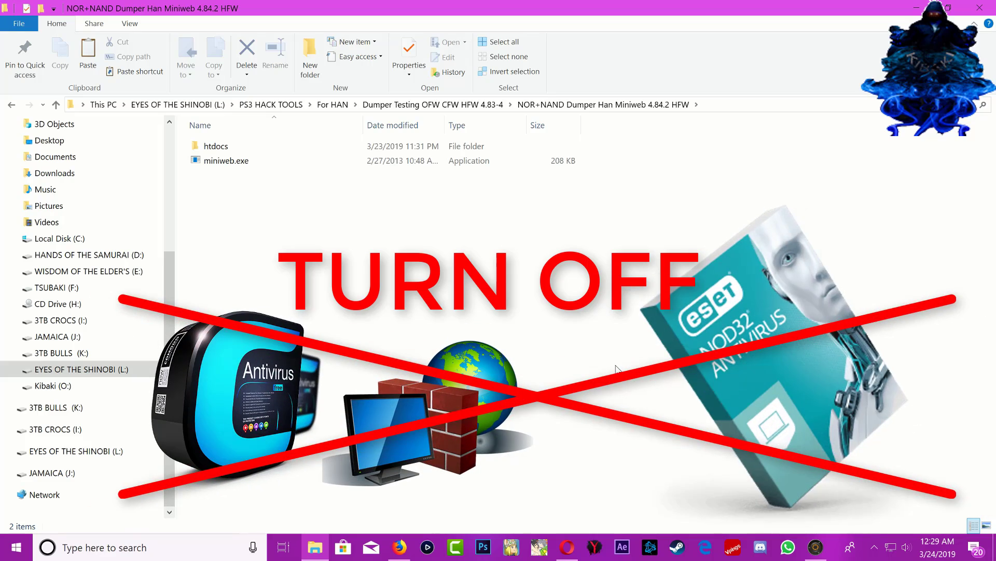
right_click(231, 160)
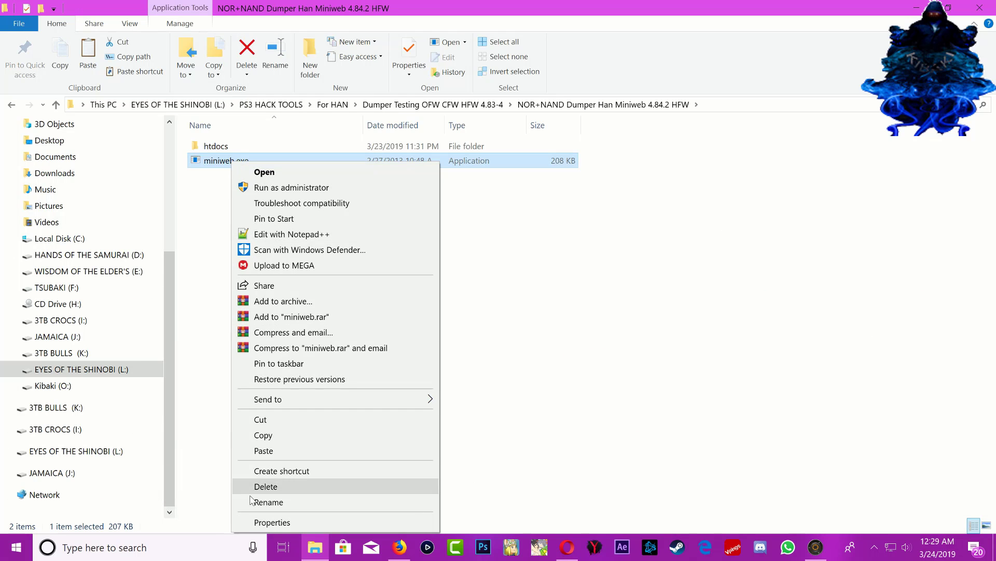
left_click(264, 521)
left_click(302, 193)
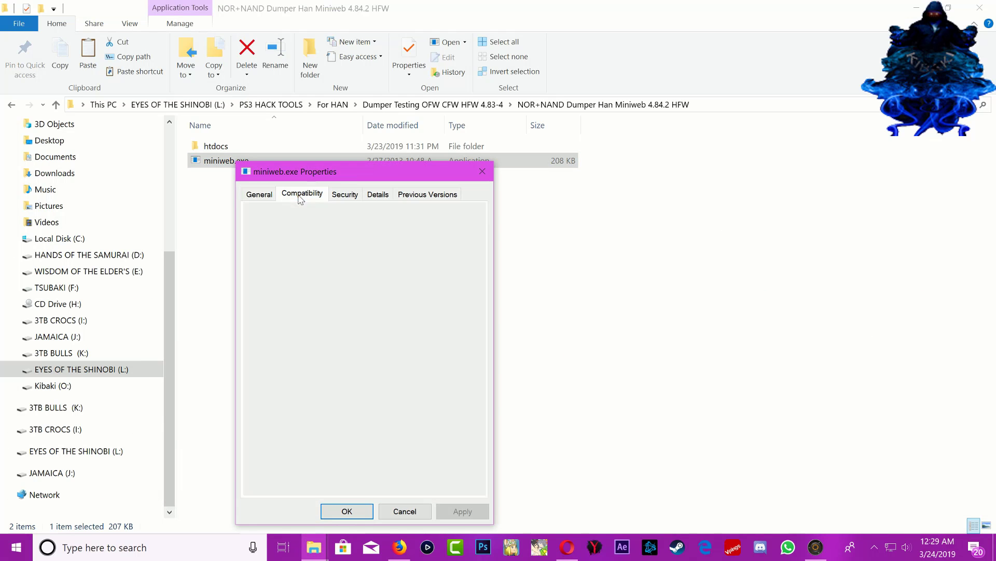
left_click(262, 423)
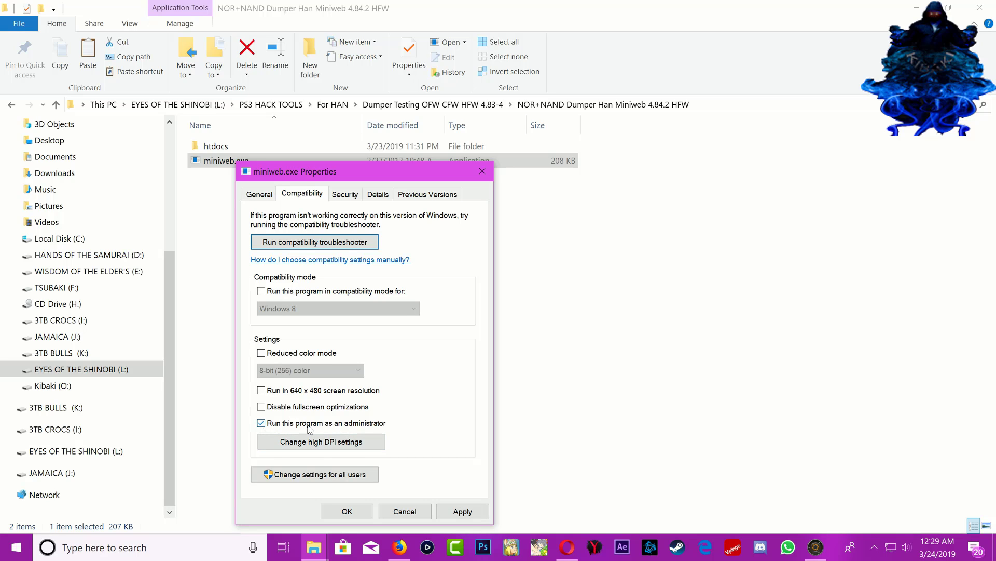
left_click(460, 512)
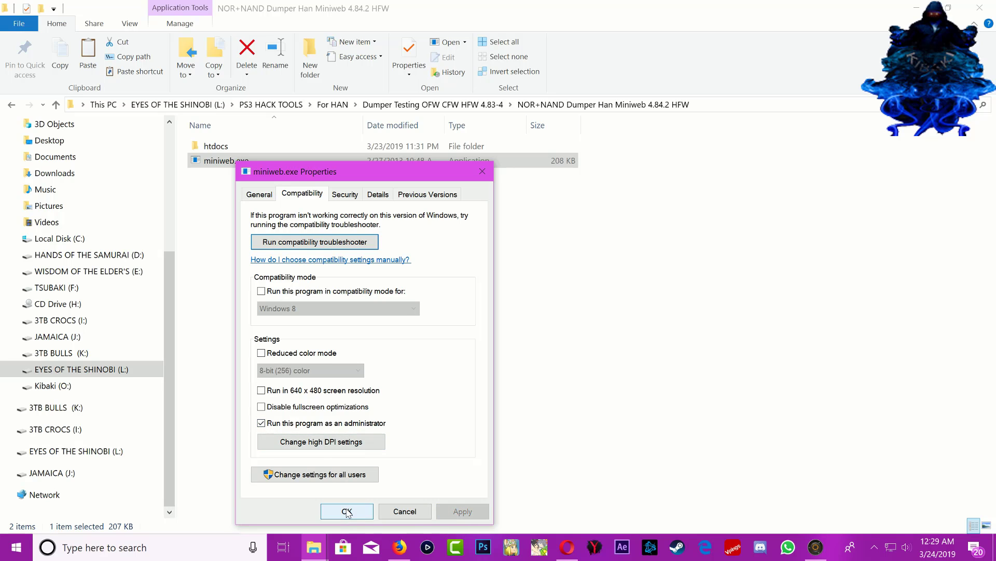
left_click(346, 511)
Run miniweb.exe, allowing it to start, and show the console view full screen in RECentral.
double_click(244, 162)
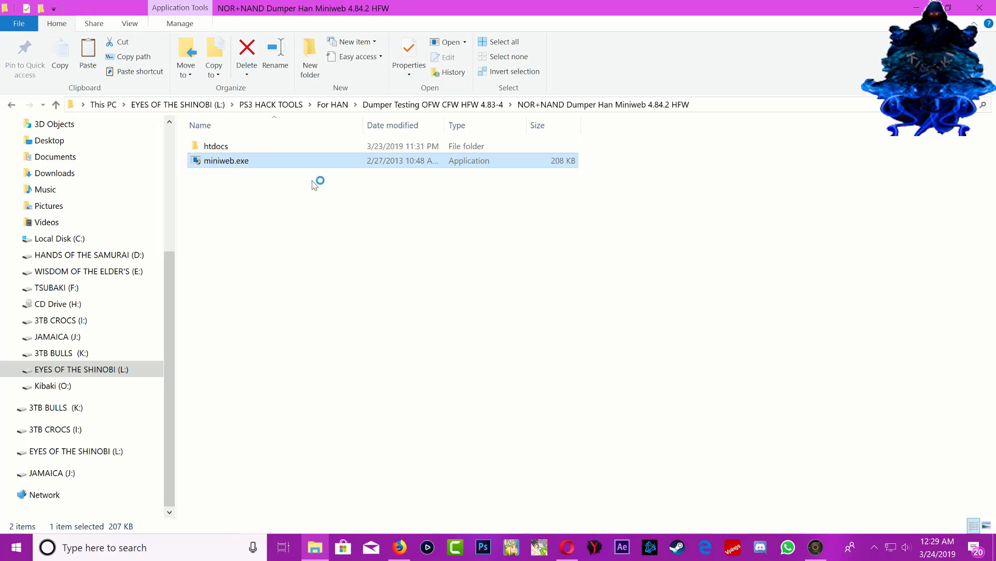
left_click(455, 375)
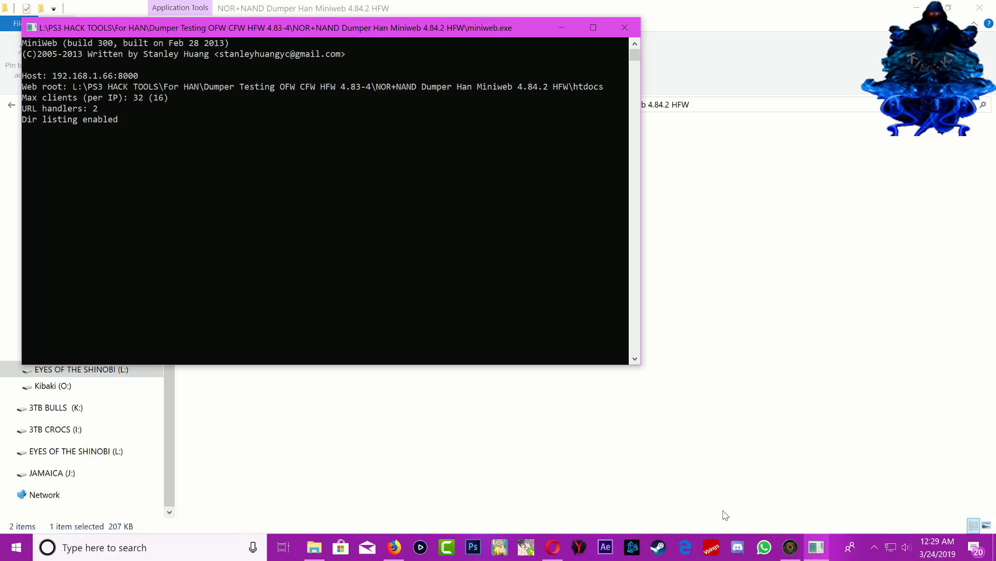
left_click(787, 545)
double_click(625, 340)
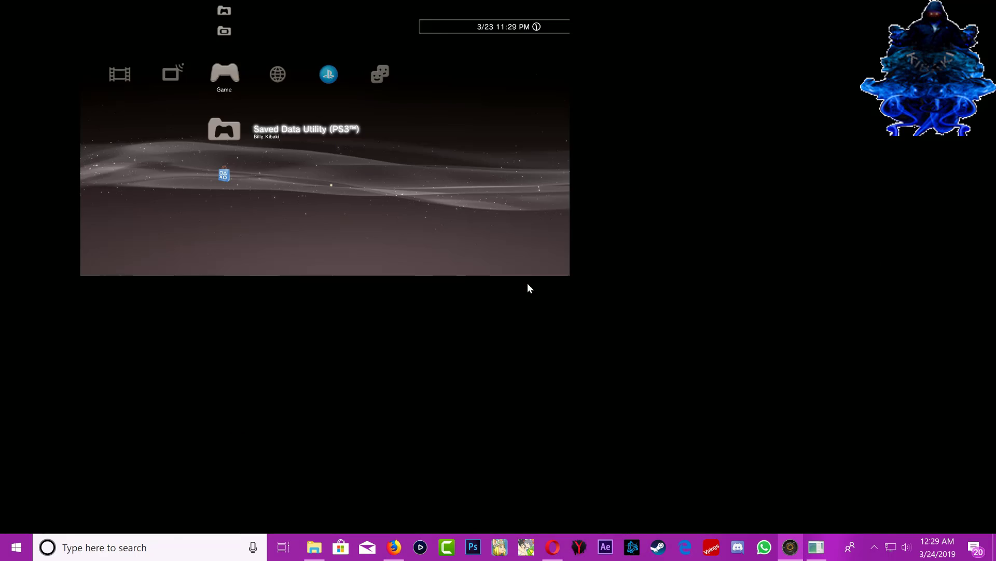
Open the PS3's Internet Browser and confirm about:blank as its home page.
key("Right")
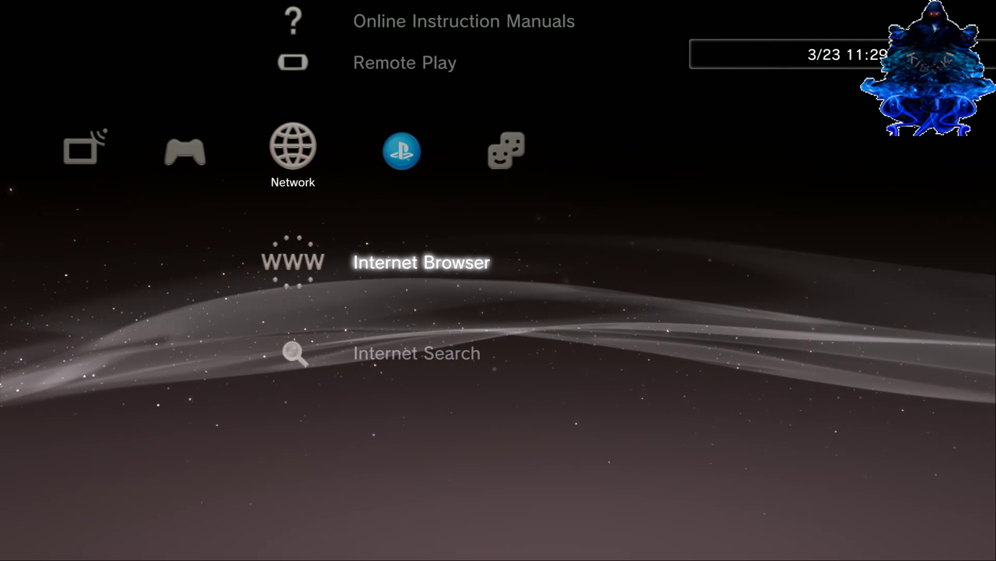
key("Return")
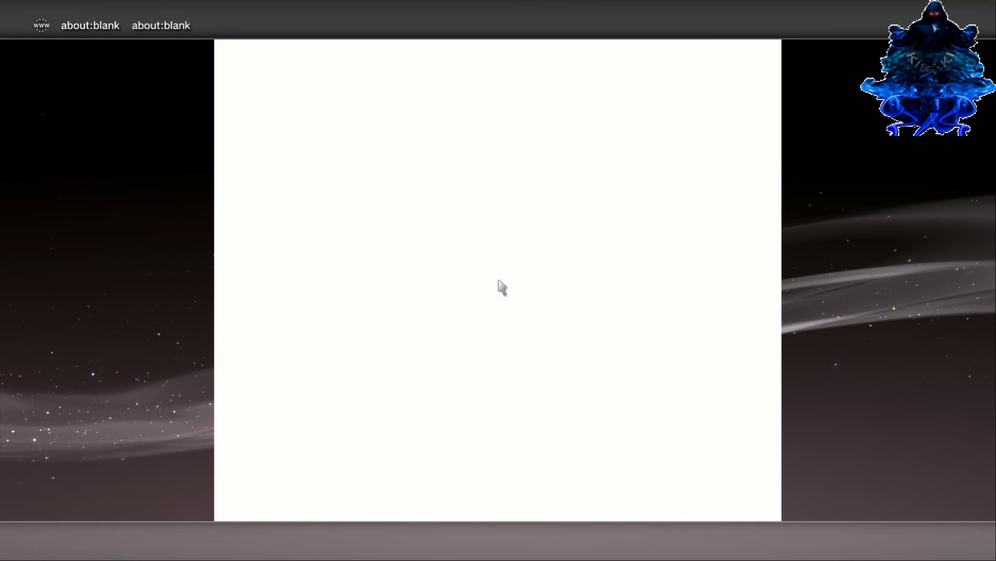
key("Menu")
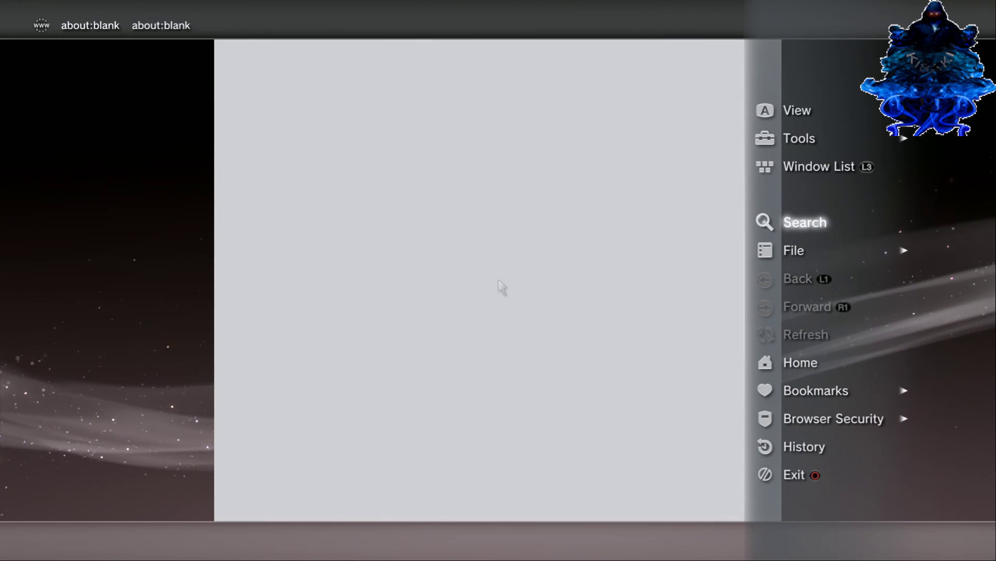
key("Up")
key("Up")
key("Right")
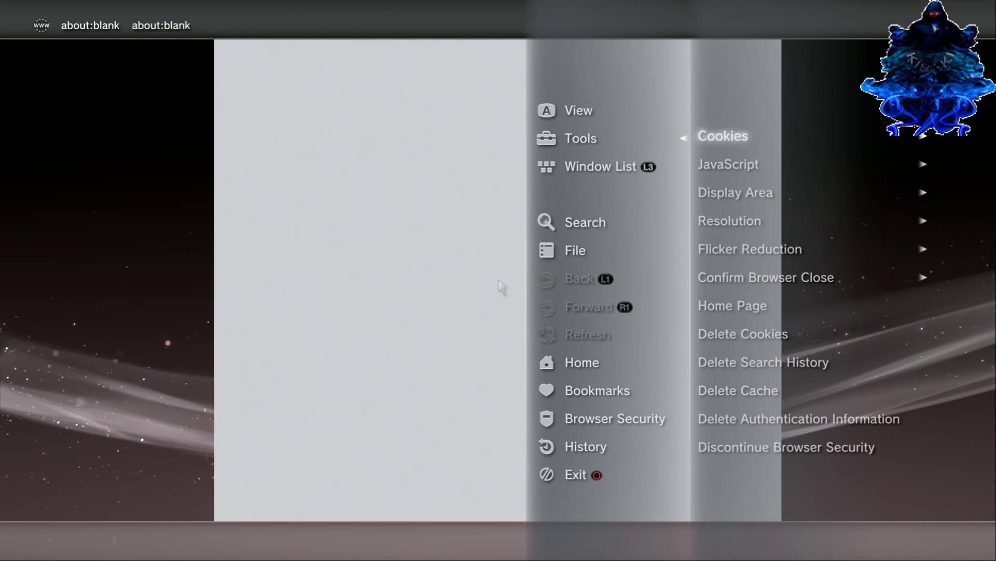
key("Down")
key("Down")
key("Down")
key("Return")
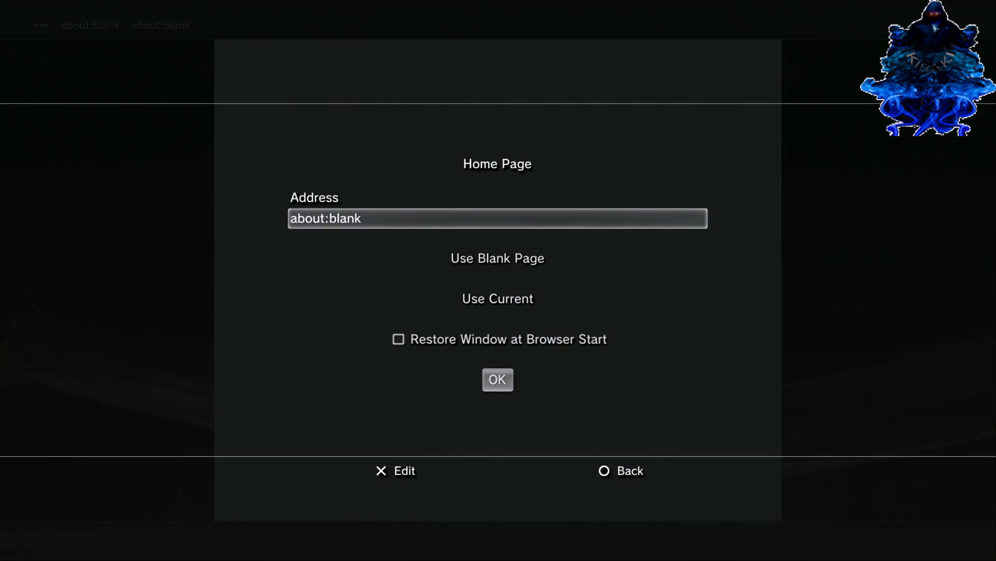
key("Down")
key("Down")
key("Down")
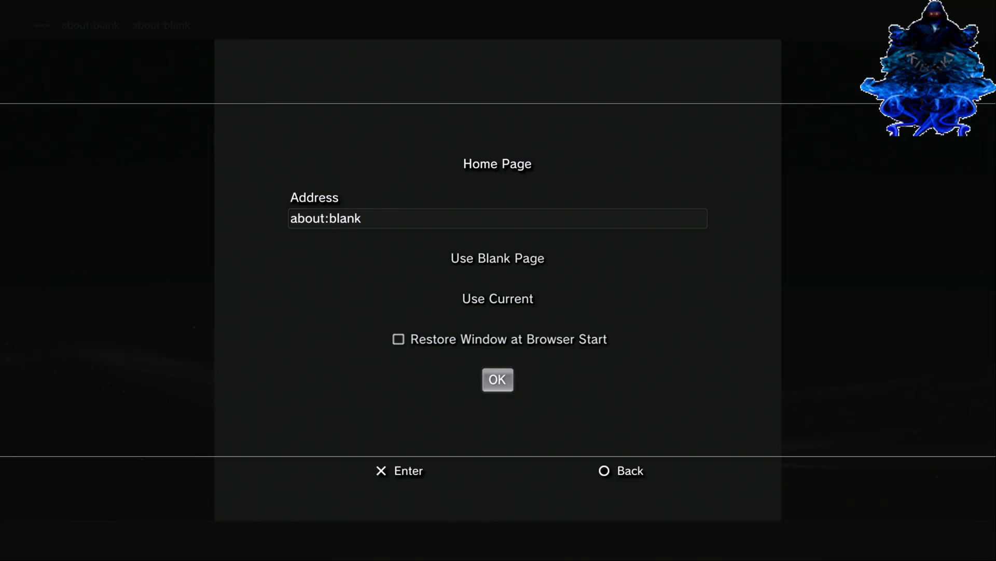
key("Return")
Delete the Internet Browser's cookies and confirm the deletion.
key("Menu")
key("Up")
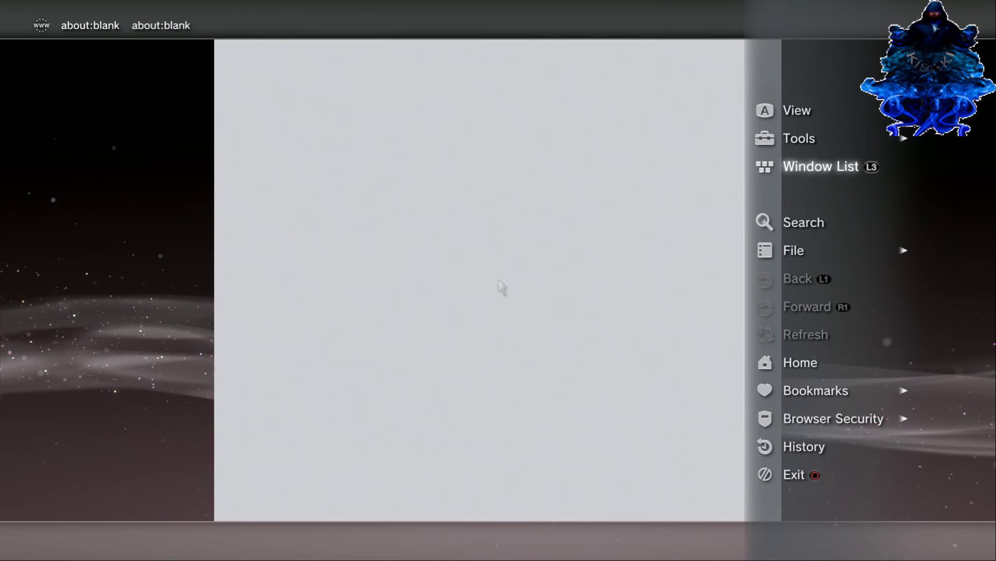
key("Up")
key("Return")
key("Down")
key("Down")
key("Down")
key("Down")
key("Down")
key("Down")
key("Down")
key("Down")
key("Down")
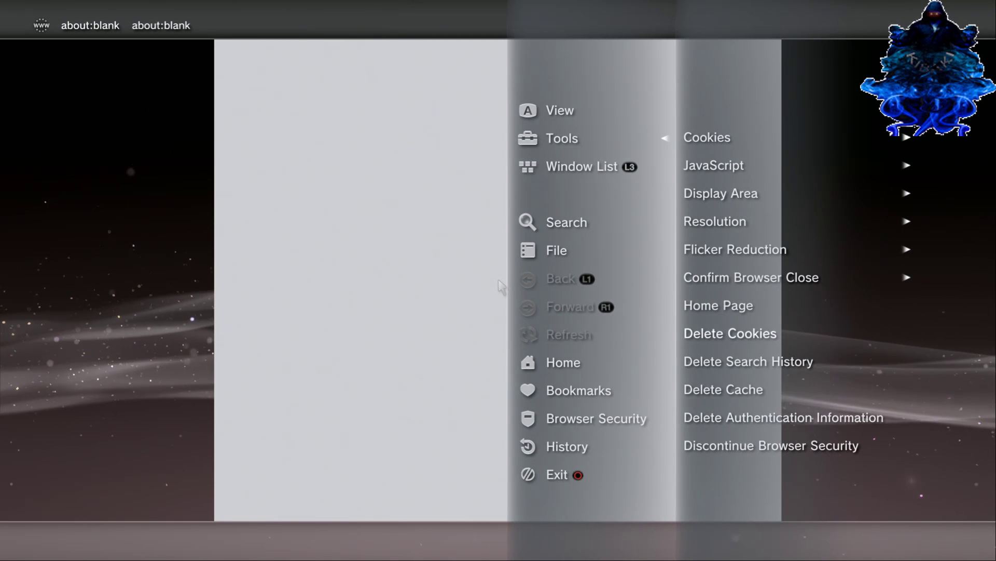
key("Return")
key("Left")
key("Return")
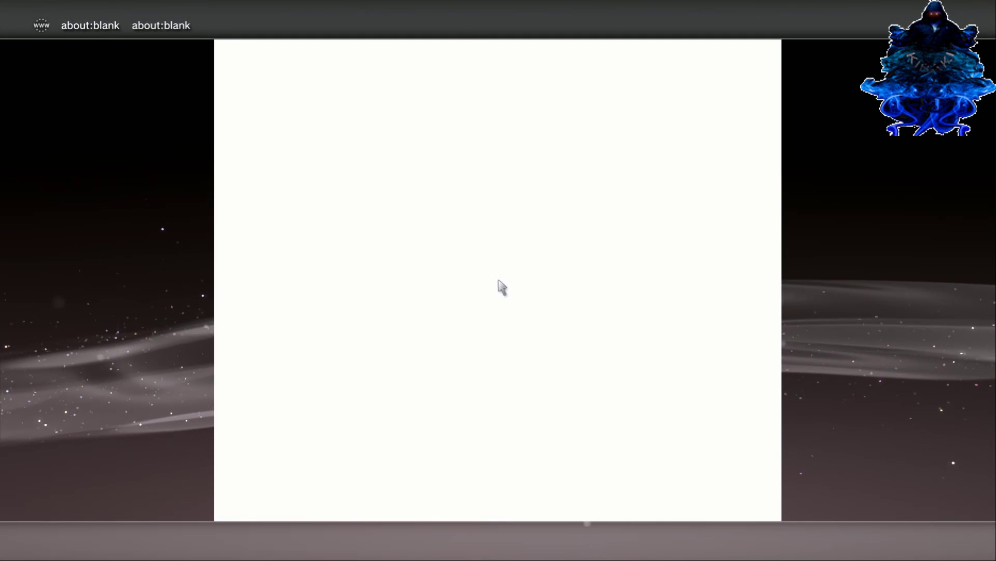
Exit the Internet Browser and launch it again from the Network category.
key("Menu")
key("Down")
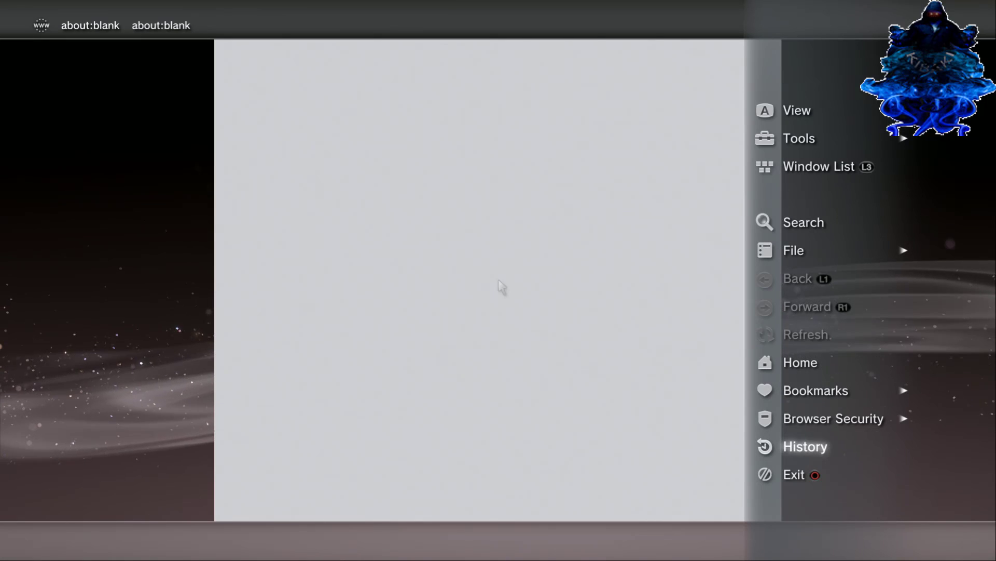
key("Down")
key("Return")
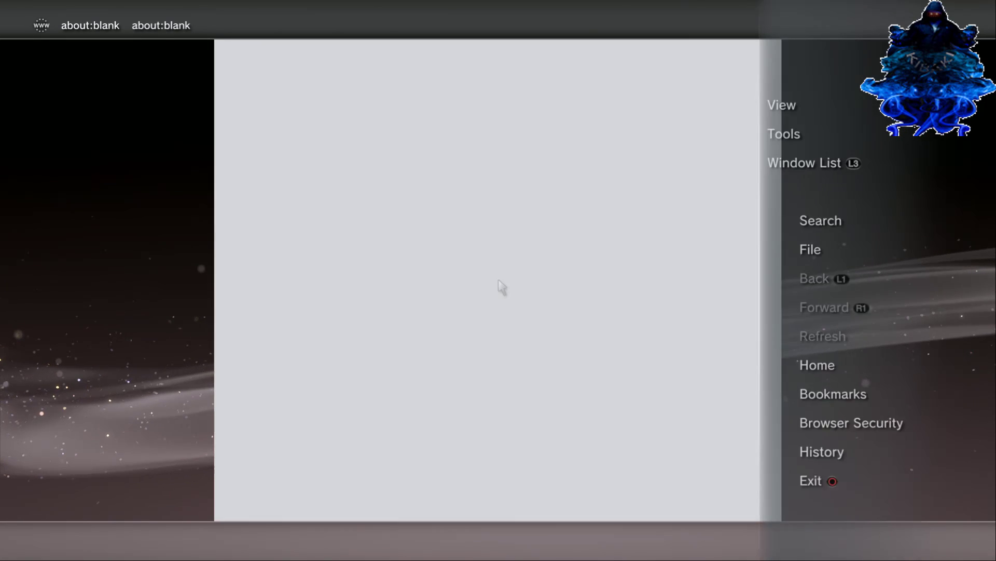
key("Return")
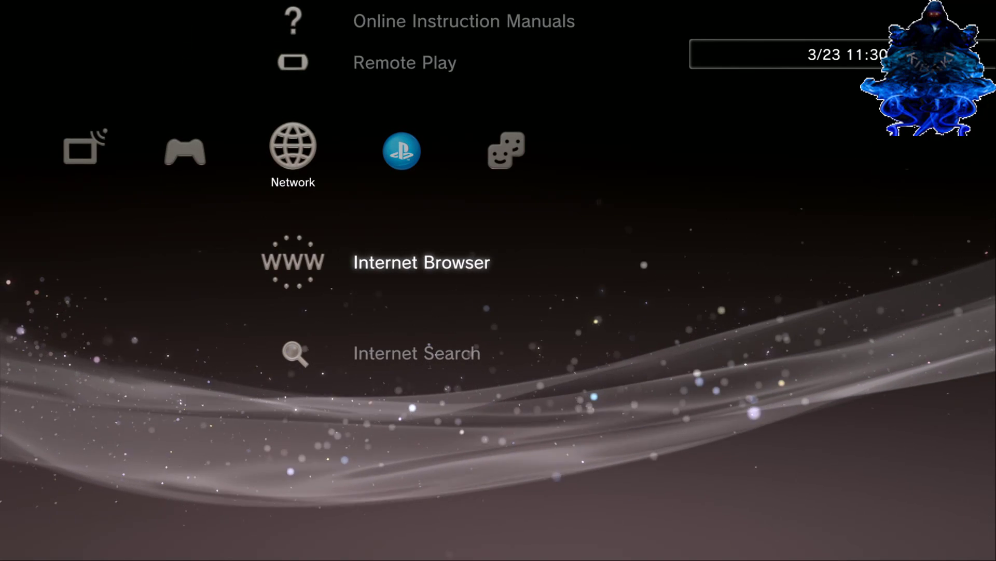
key("Return")
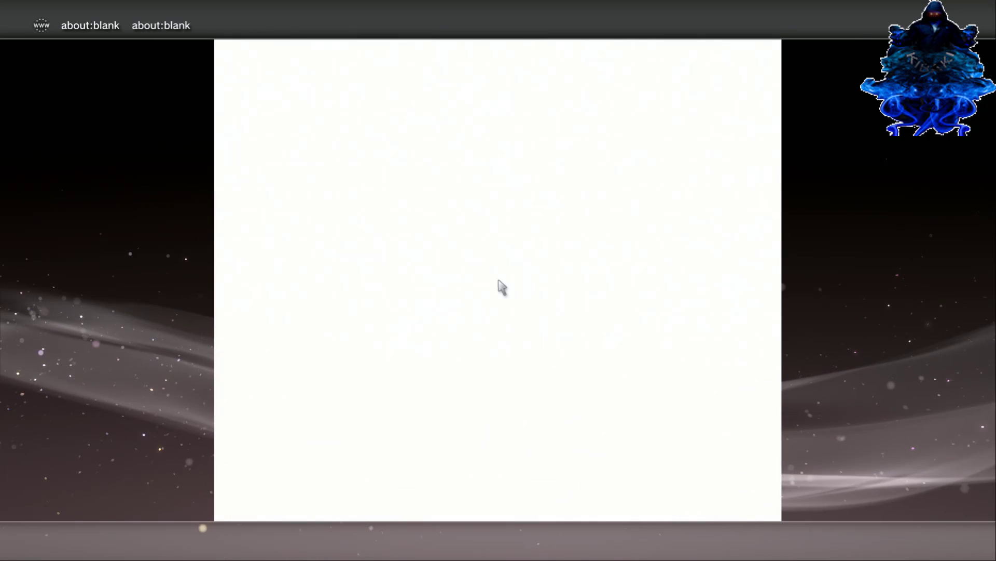
Open the PS3 browser's address entry and clear the existing address, ready at the number keys.
key("Return")
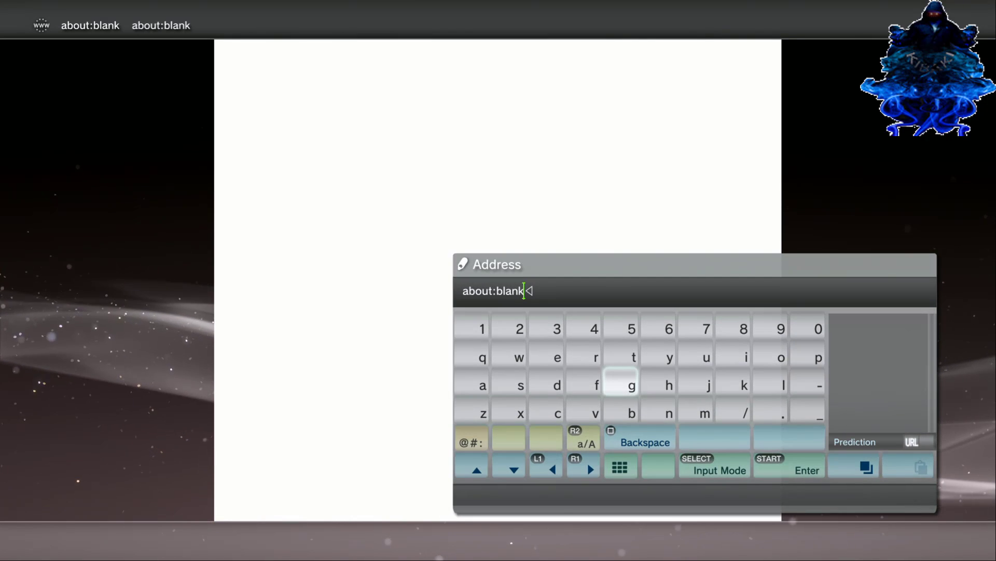
key("BackSpace")
key("BackSpace")
key("BackSpace")
key("BackSpace")
key("BackSpace")
key("BackSpace")
key("BackSpace")
key("BackSpace")
key("BackSpace")
key("BackSpace")
key("BackSpace")
key("Left")
key("Left")
key("Left")
key("Left")
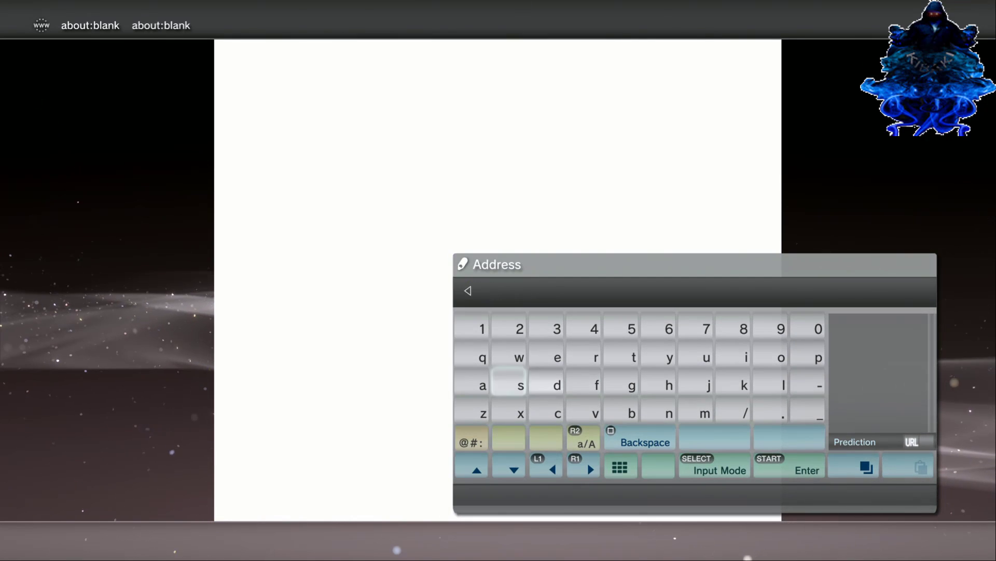
key("Up")
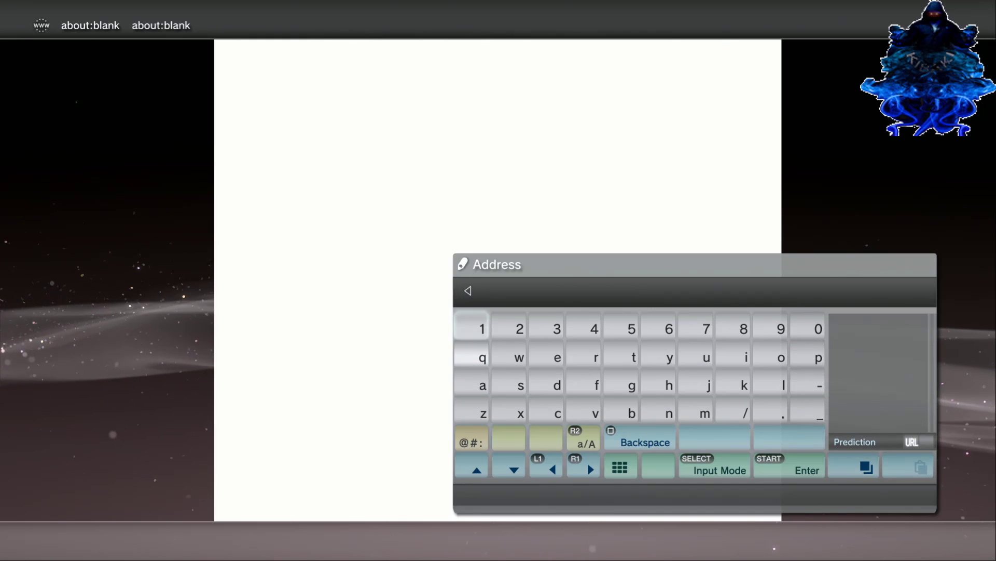
key("Up")
Check the MiniWeb host address, load 192.168.1.66:8000 in the PS3 browser, and accept the firmware notice for index_nor.html.
double_click(224, 160)
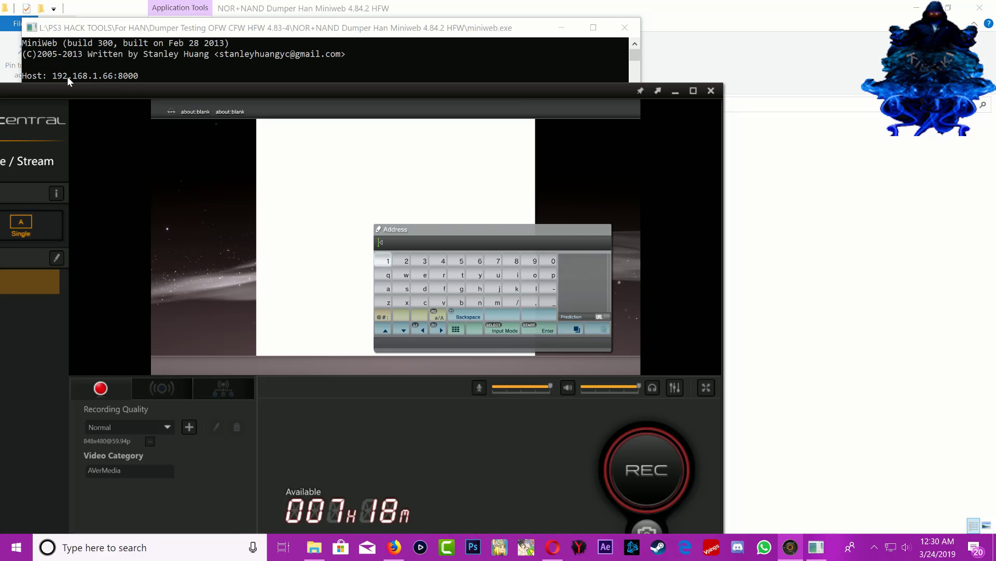
double_click(121, 117)
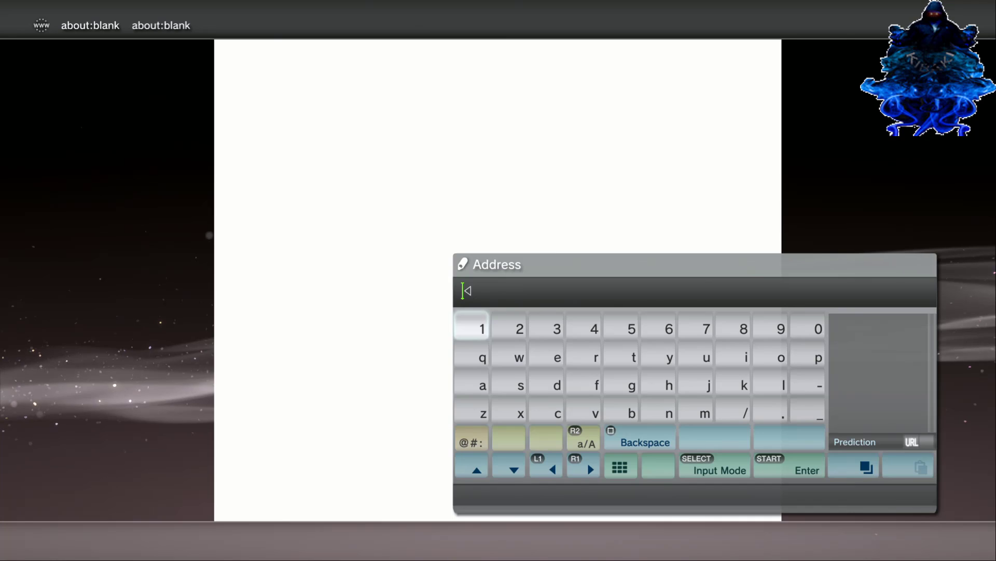
key("Return")
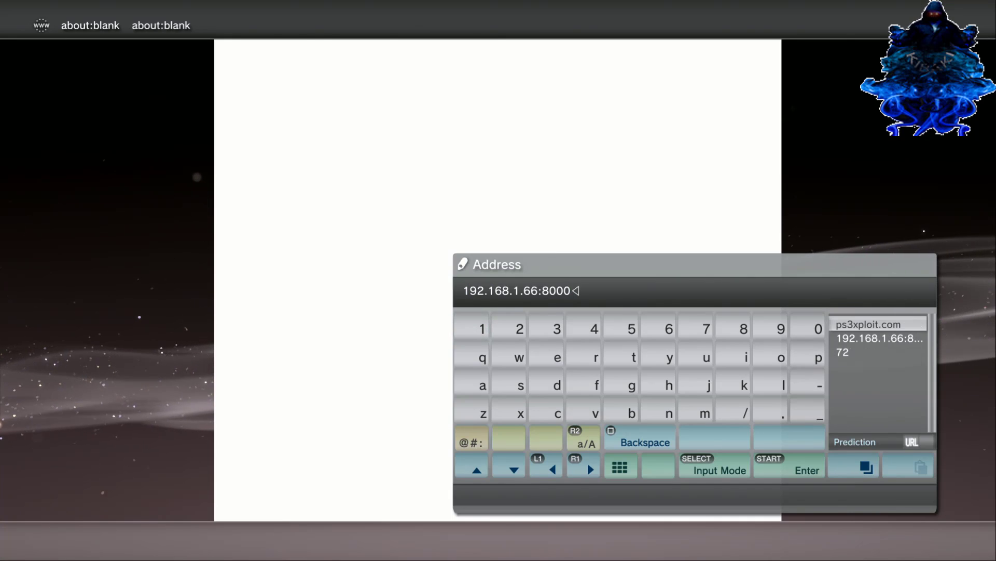
key("Return")
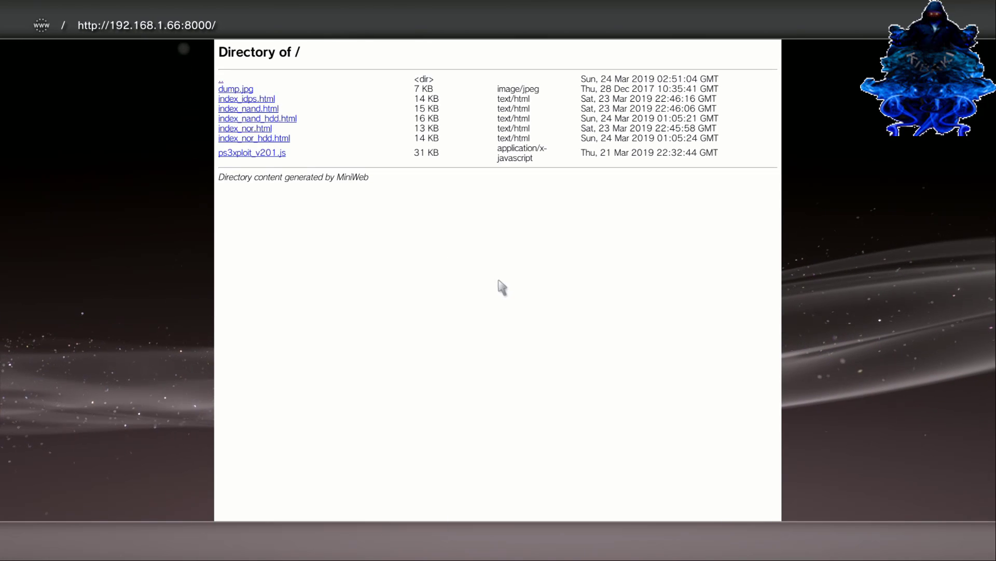
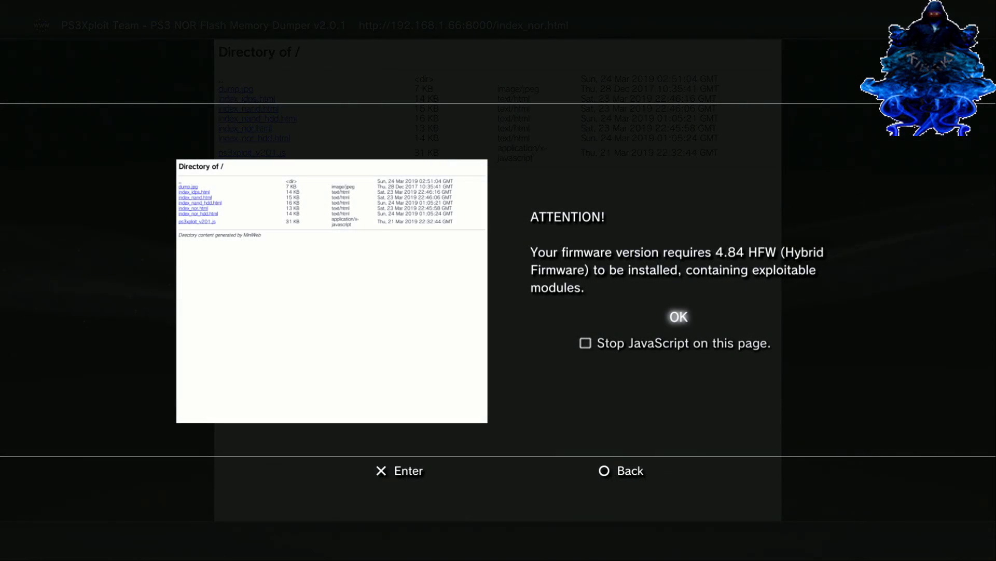
key("Return")
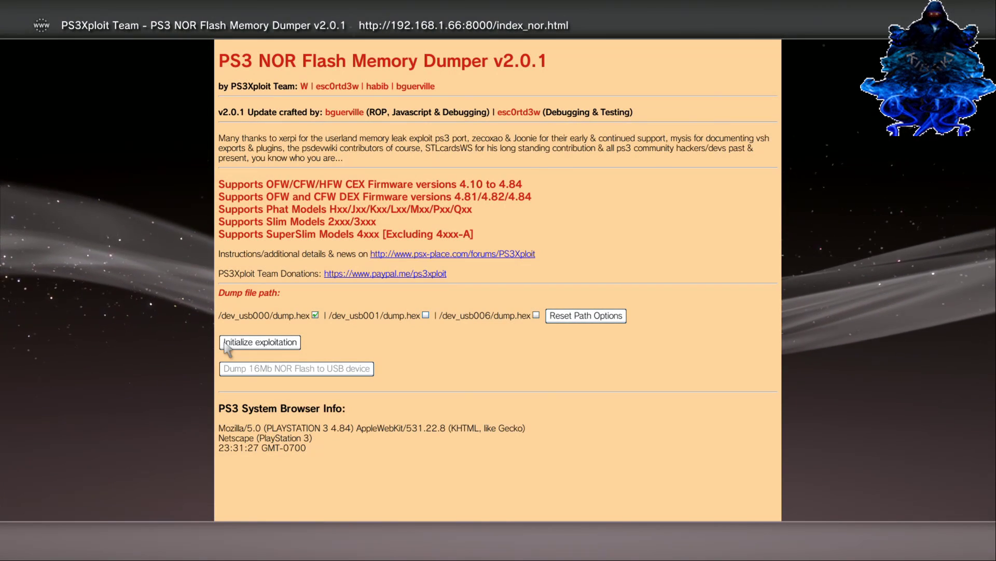
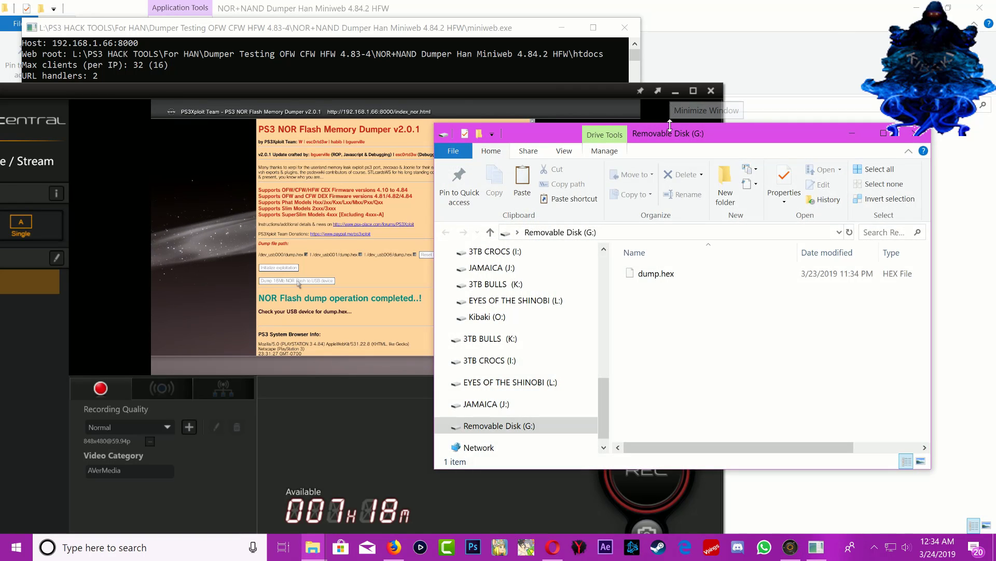
Minimize RECentral and shut down the dumper's MiniWeb server.
left_click(674, 91)
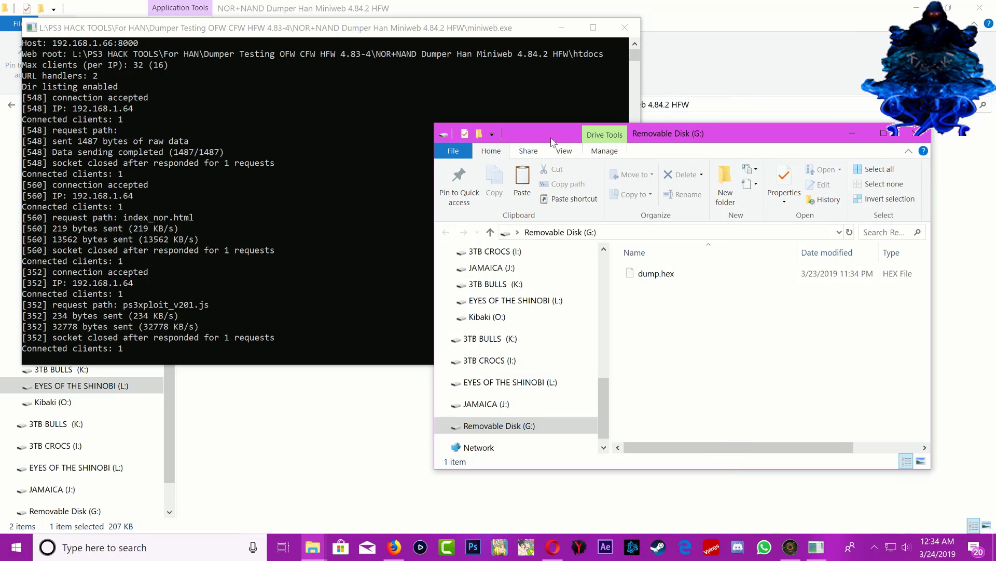
left_click(626, 28)
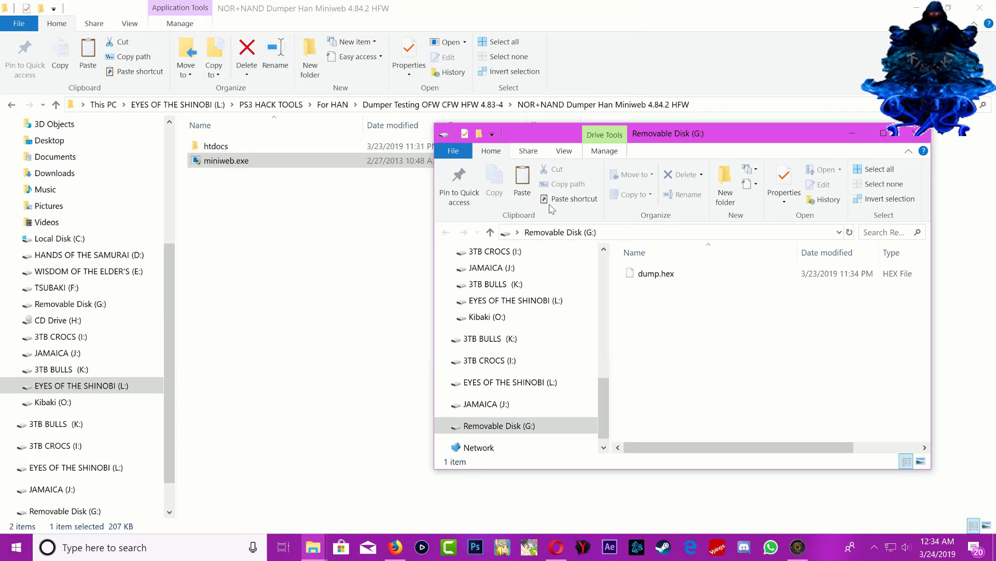
Create a folder named Clean Dump Hex on Removable Disk (G:) and move dump.hex into it.
right_click(668, 318)
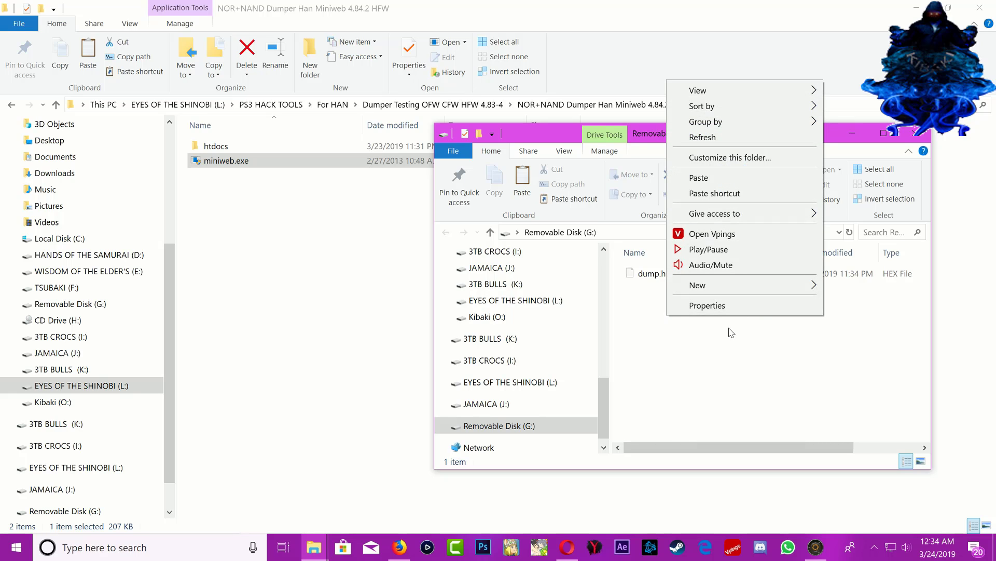
right_click(674, 340)
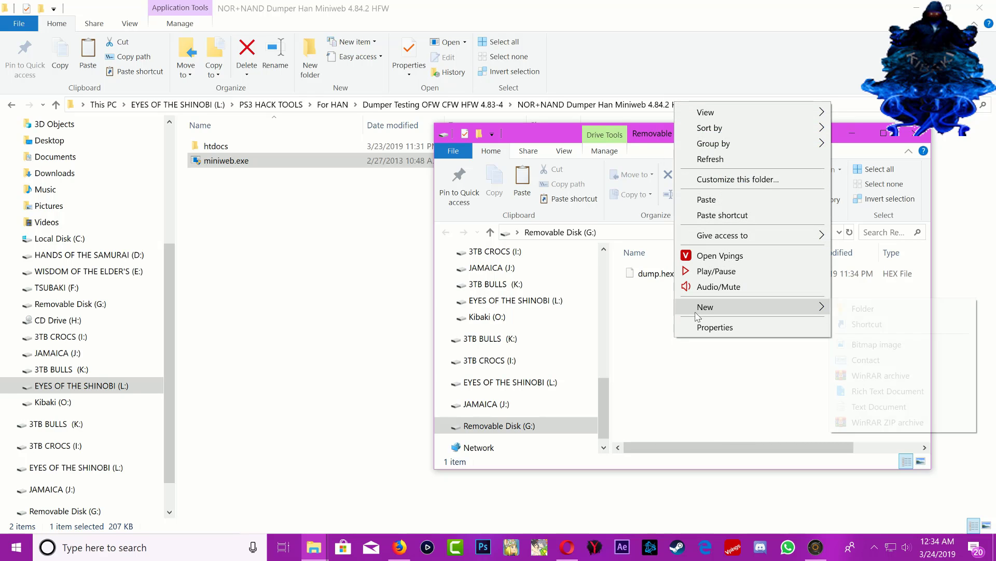
left_click(856, 309)
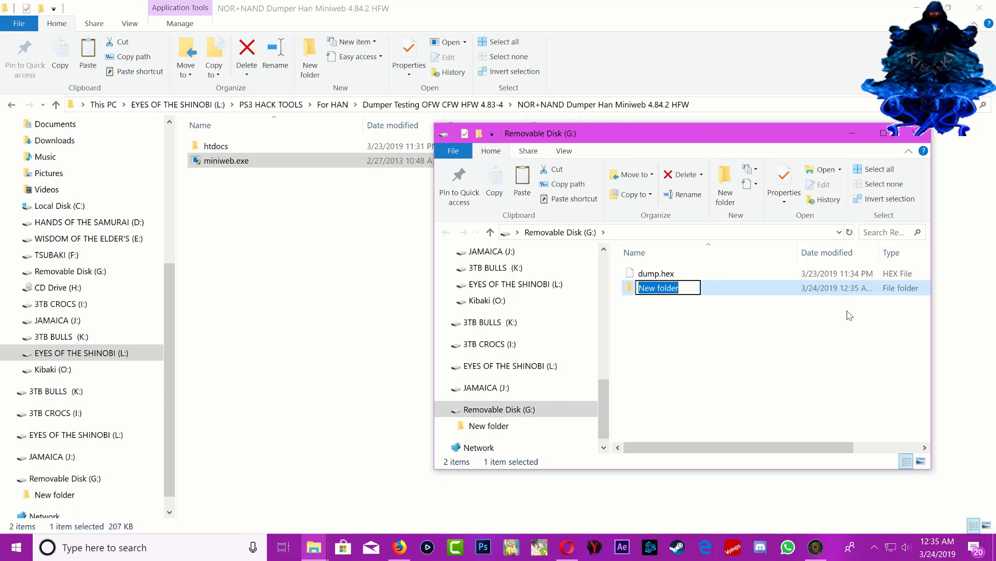
type("Clean Dump Hex")
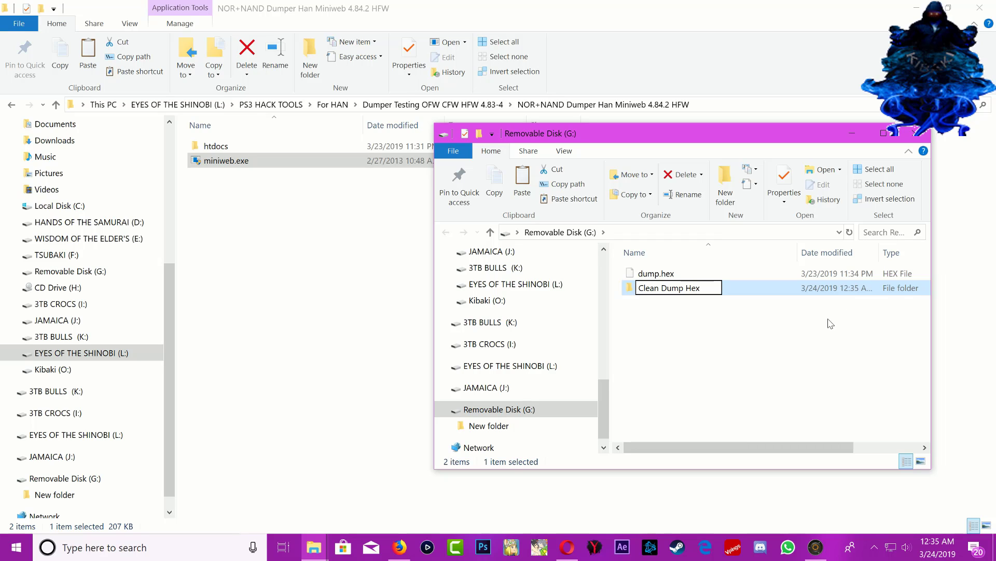
left_click(742, 361)
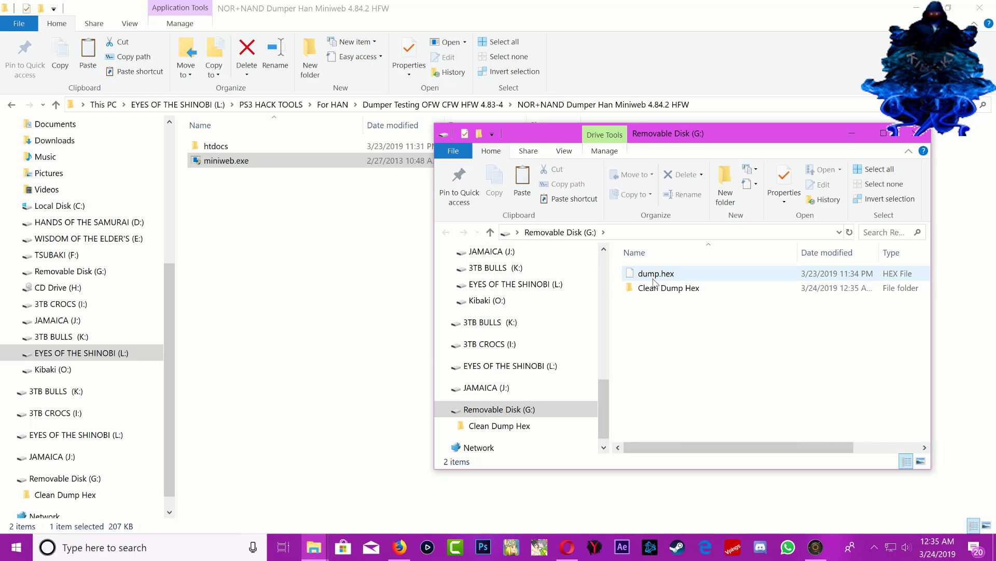
left_click_drag(654, 278, 667, 288)
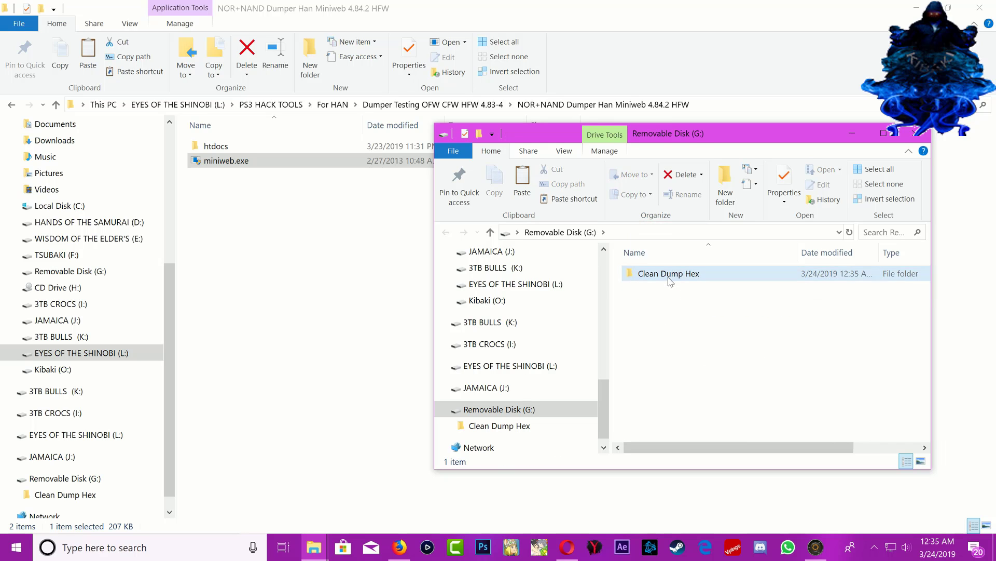
Move the Clean Dump Hex folder from Removable Disk (G:) to the Dumper Testing OFW CFW HFW 4.83-4 folder.
right_click(668, 279)
left_click(697, 421)
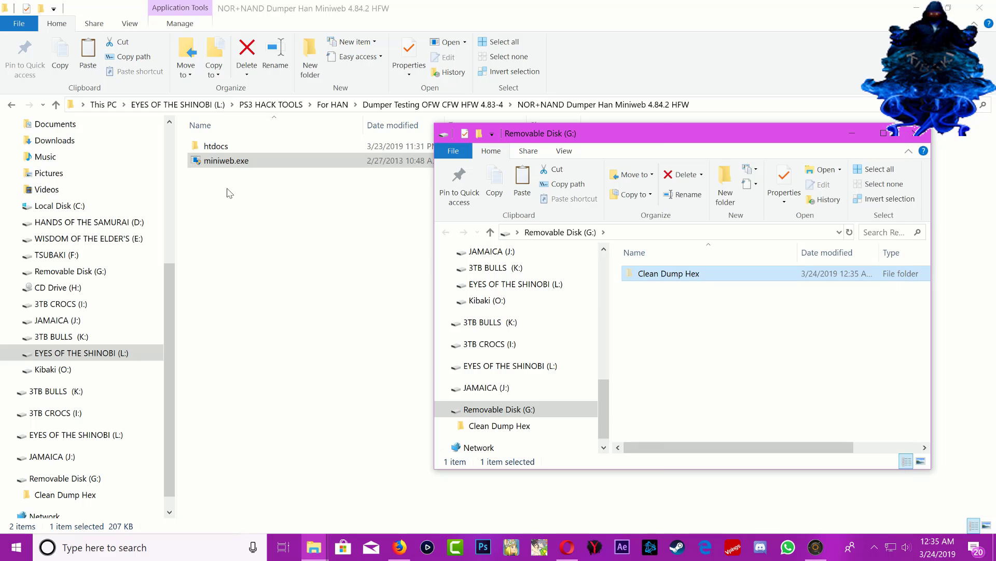
left_click(229, 194)
left_click(12, 104)
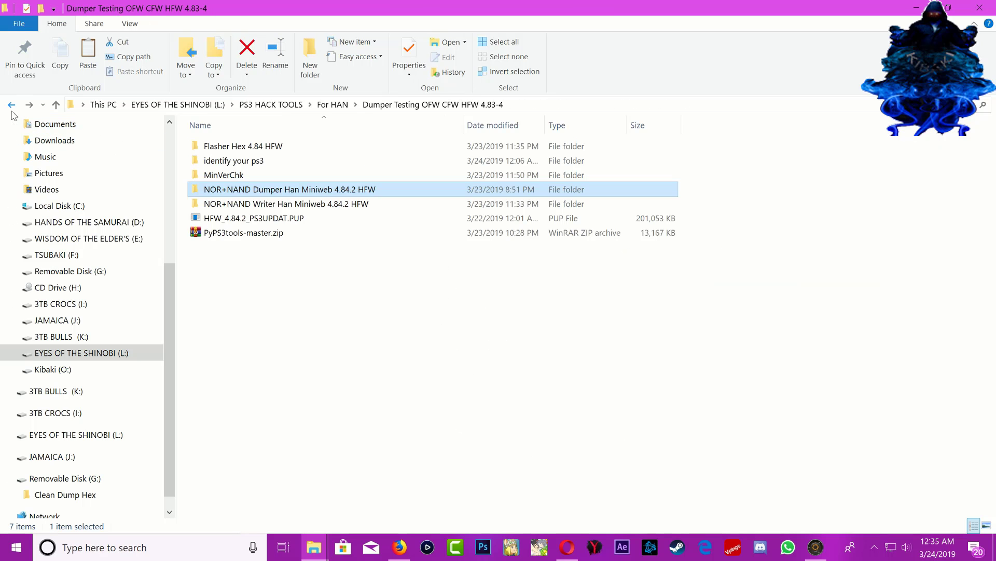
right_click(323, 331)
left_click(379, 170)
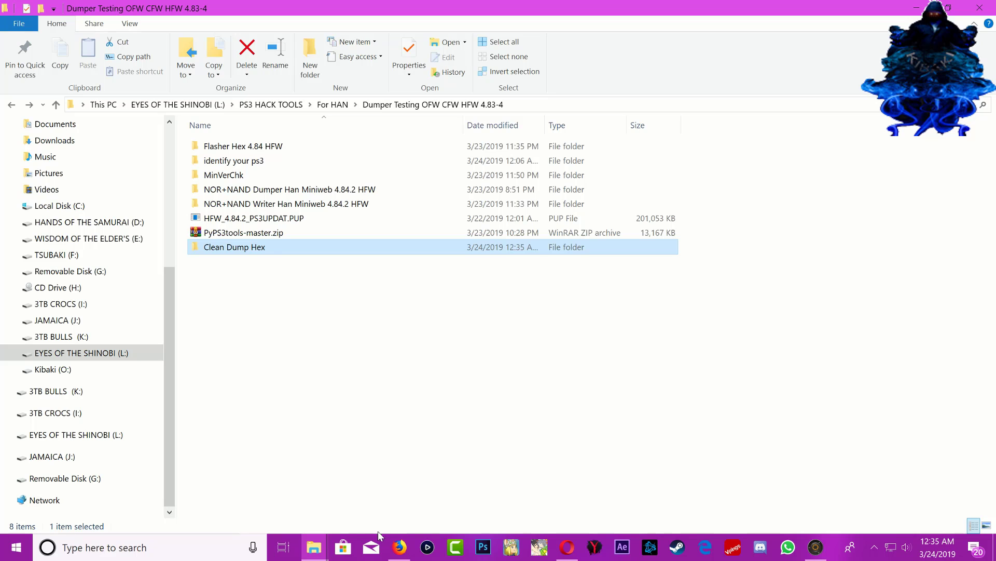
Set miniweb.exe in the NOR+NAND Writer Han Miniweb 4.84.2 HFW folder to always run as an administrator.
double_click(273, 206)
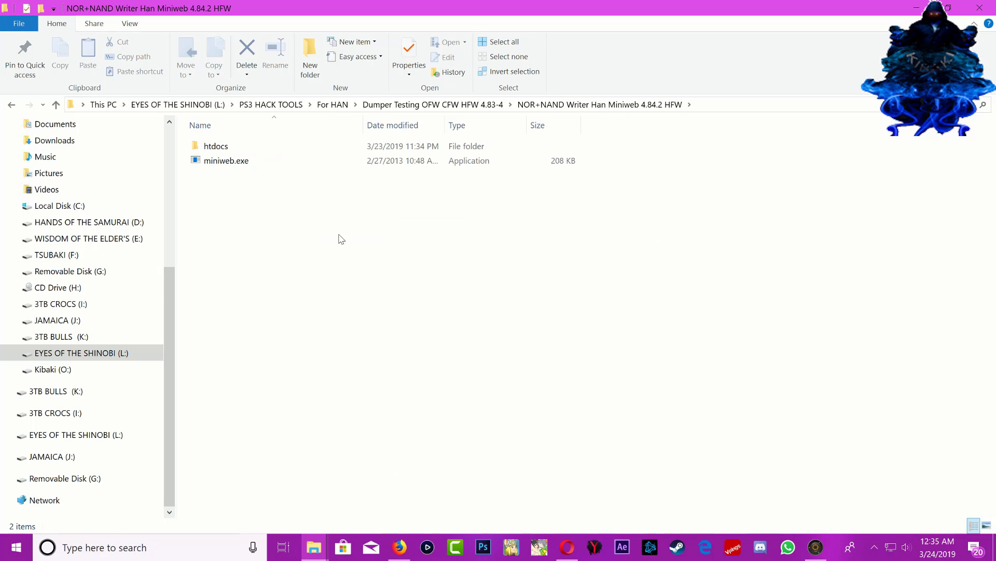
right_click(208, 164)
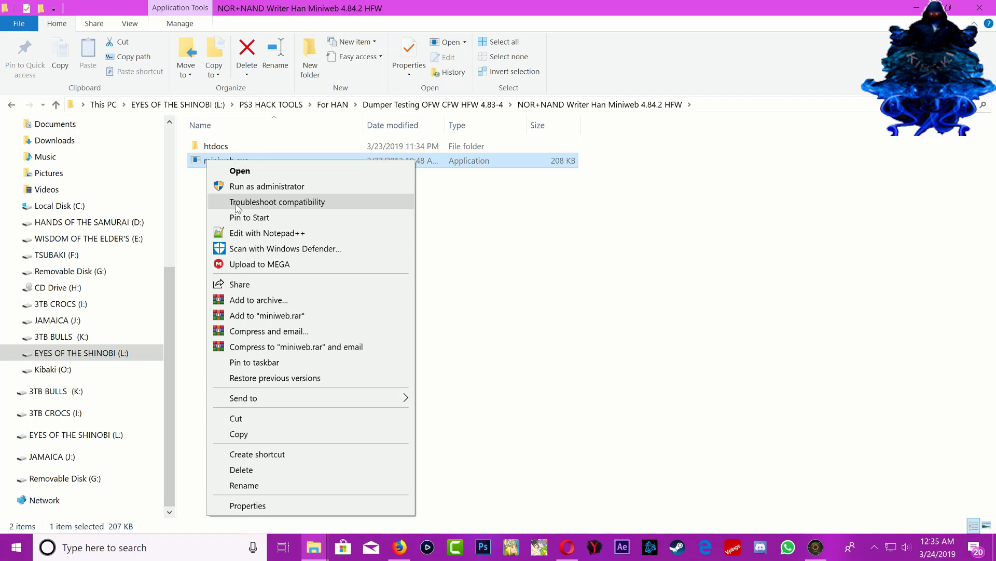
left_click(233, 506)
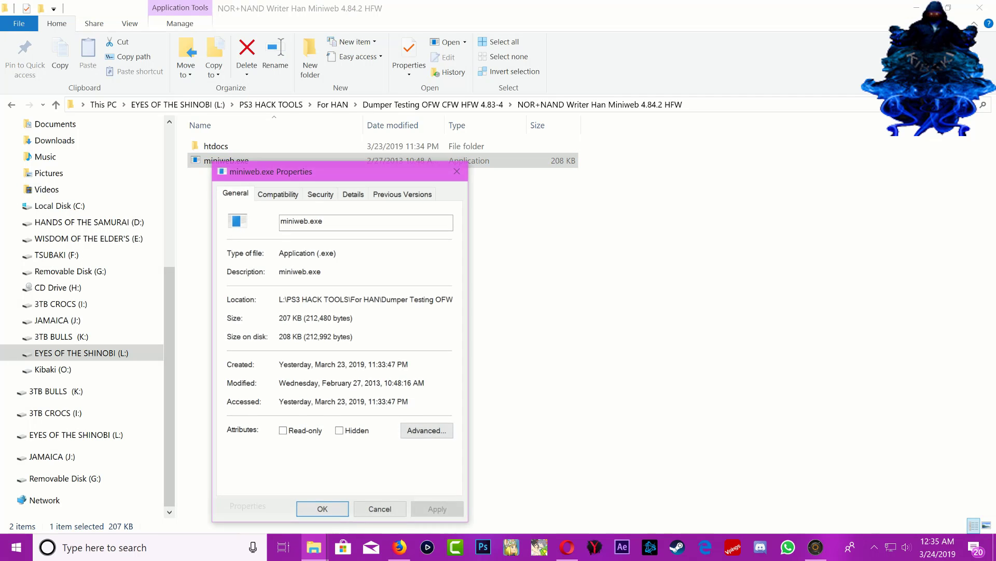
left_click(270, 192)
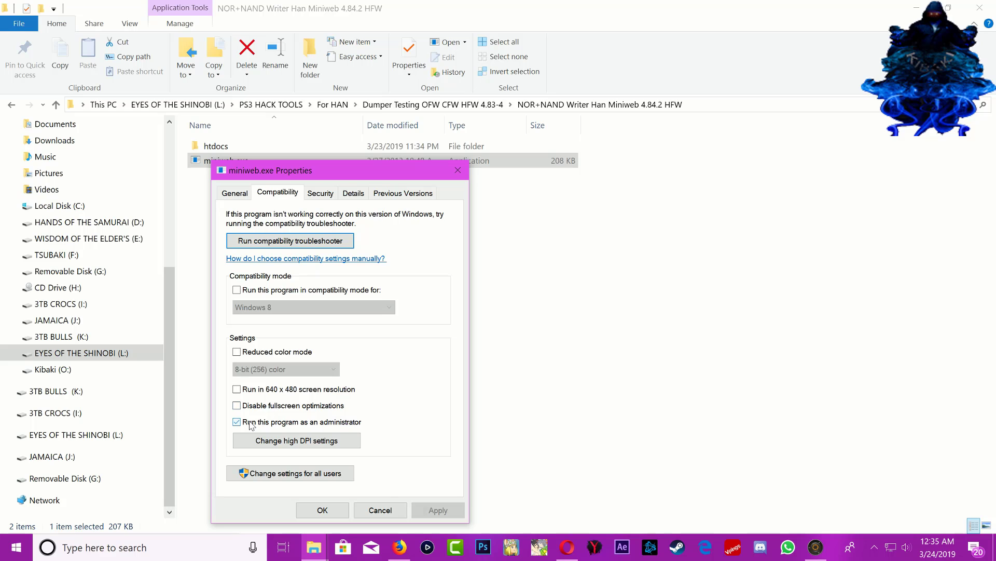
left_click(434, 510)
left_click(323, 509)
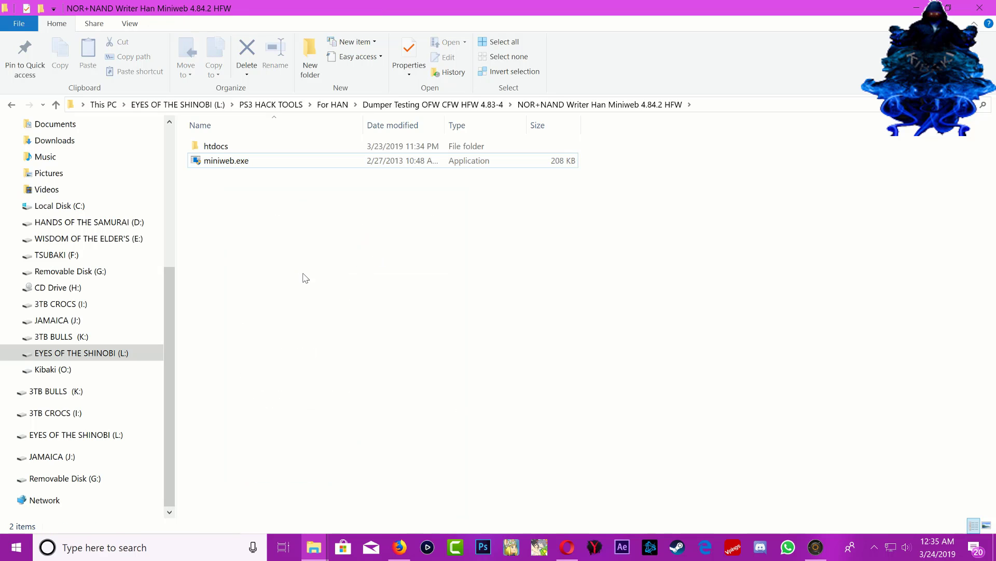
Run the writer's miniweb.exe, allowing it to start and granting it access through the firewall.
right_click(240, 166)
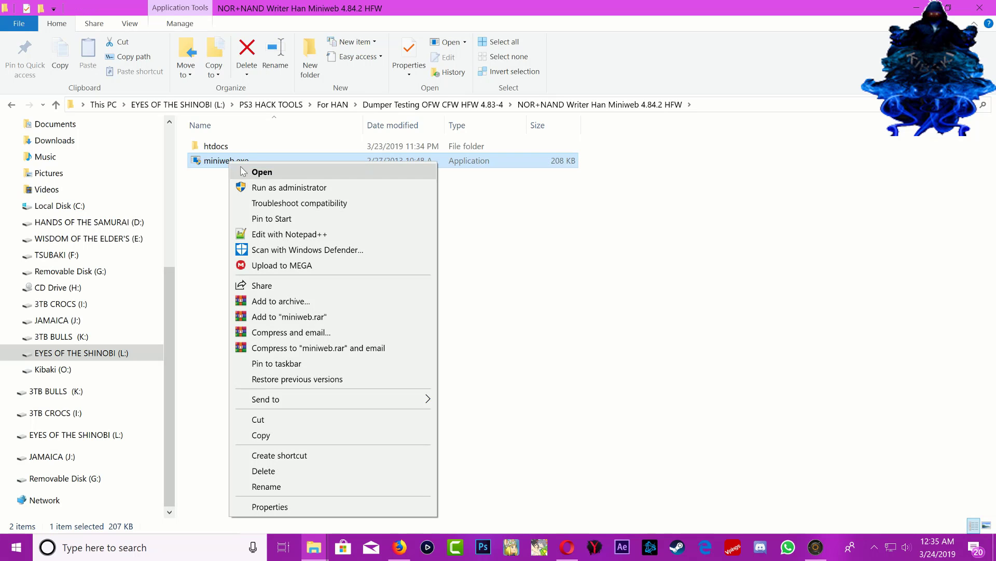
left_click(251, 169)
left_click(422, 366)
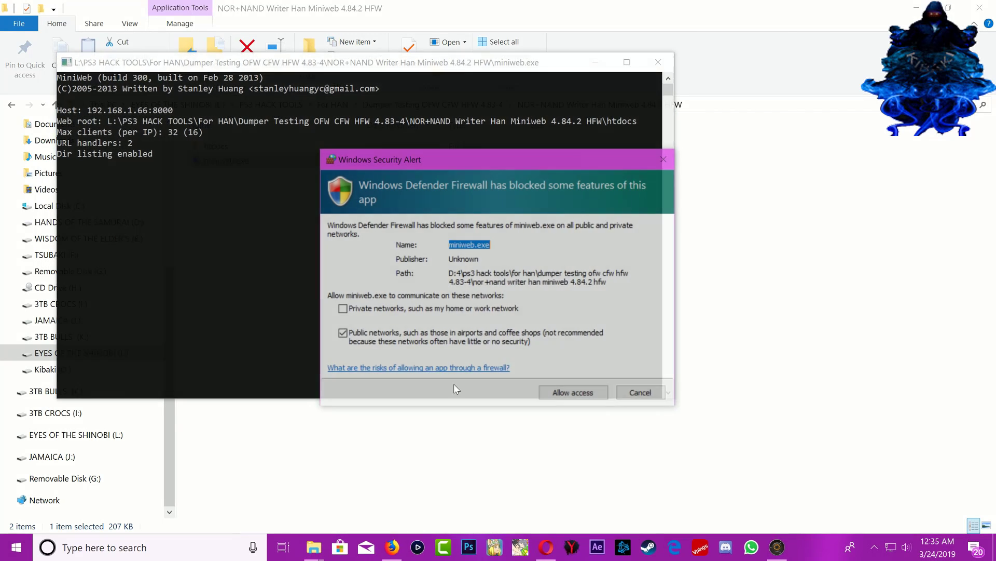
left_click(575, 397)
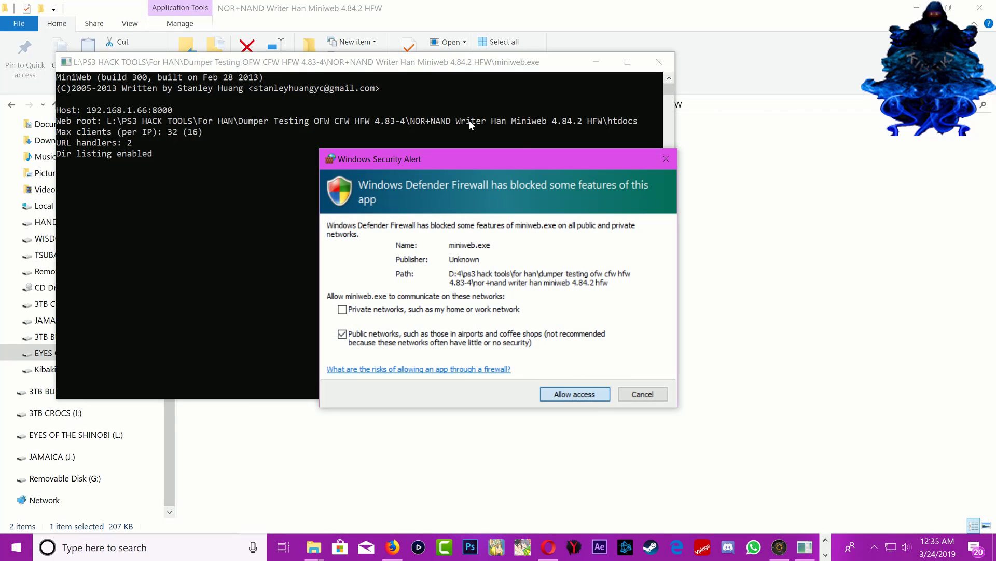
left_click_drag(405, 73, 562, 124)
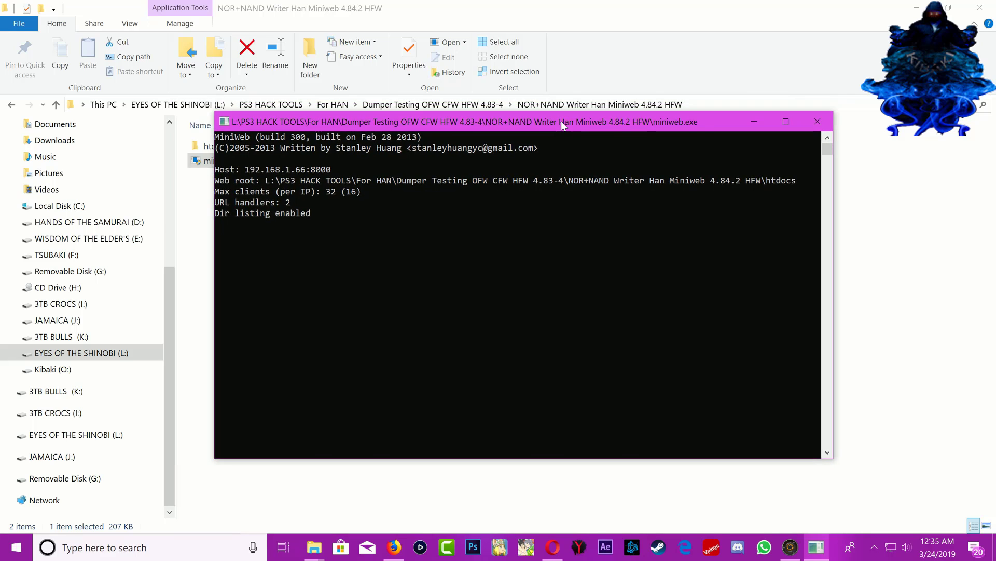
Copy flash_484.hex from the Flasher Hex 4.84 HFW folder to Removable Disk (G:) and eject the drive.
left_click(12, 105)
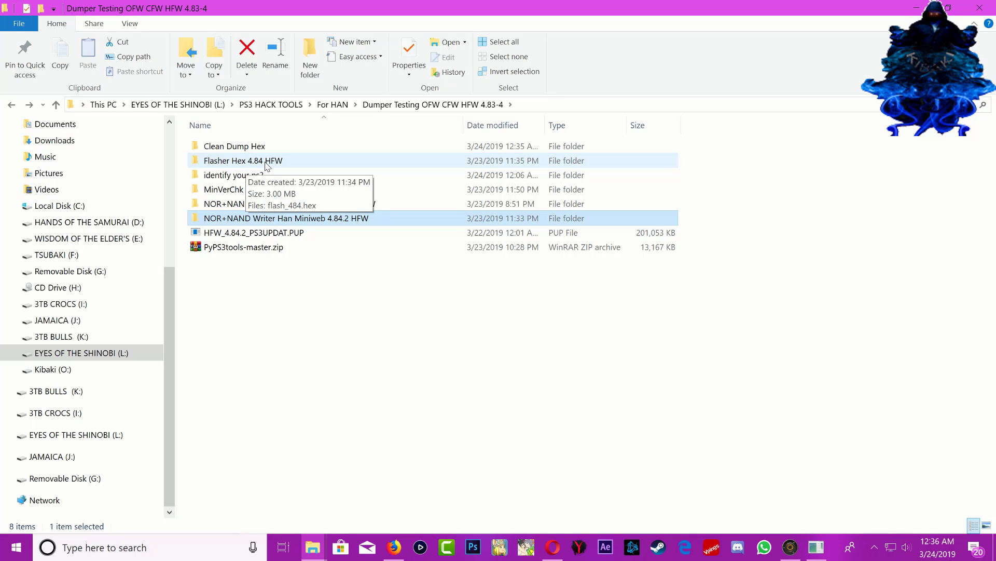
double_click(258, 162)
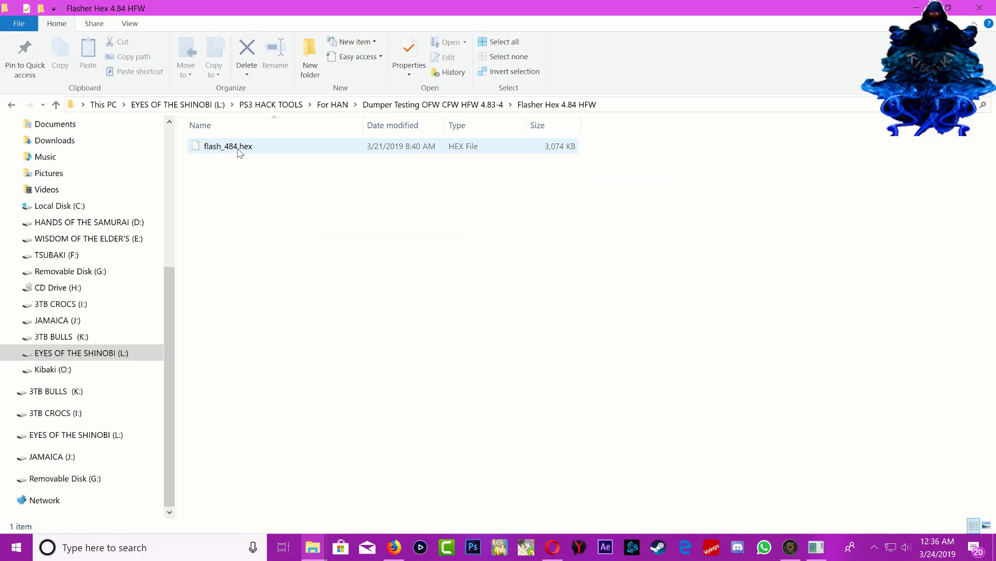
left_click(239, 149)
right_click(239, 151)
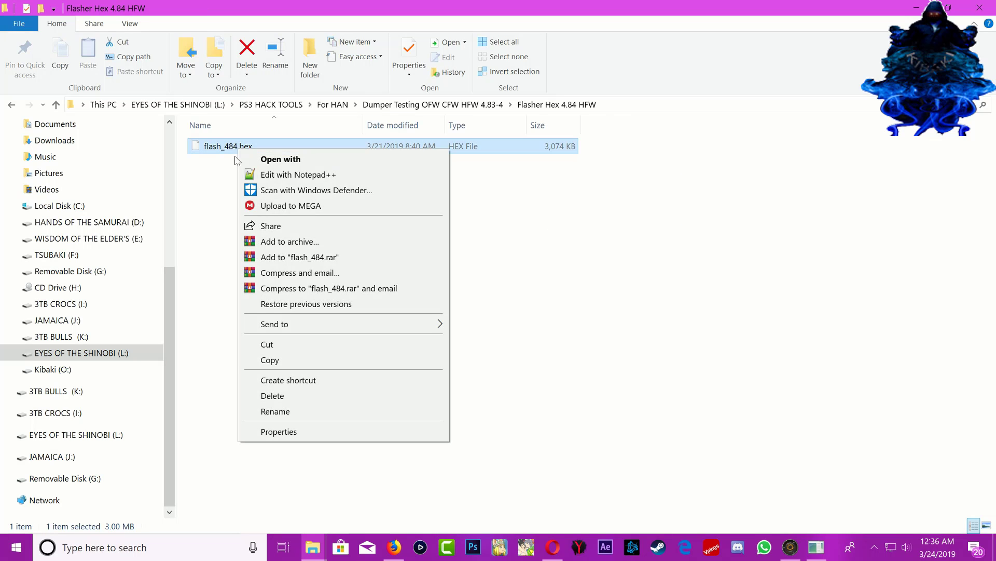
left_click(266, 360)
left_click(313, 547)
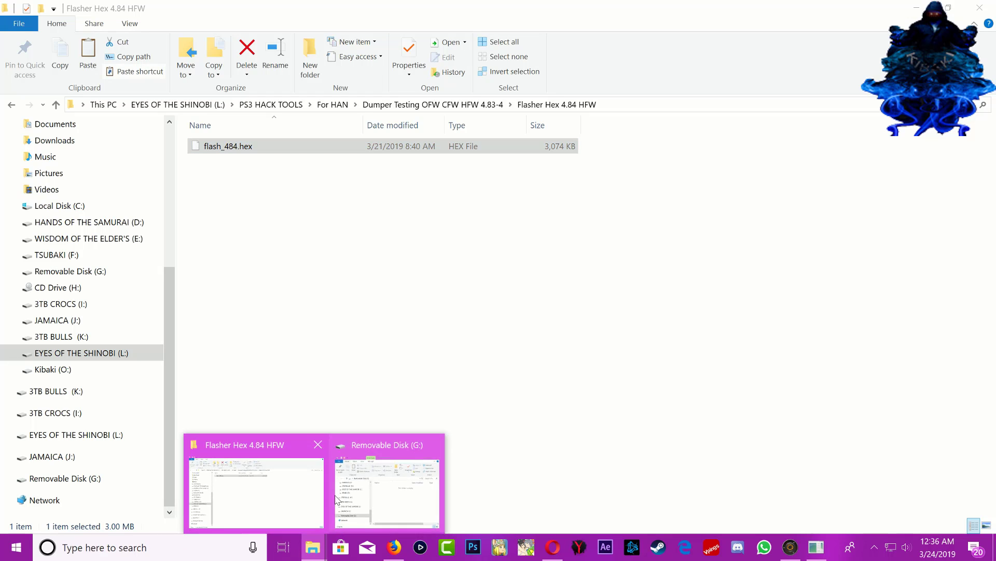
left_click(384, 503)
left_click_drag(679, 315, 745, 370)
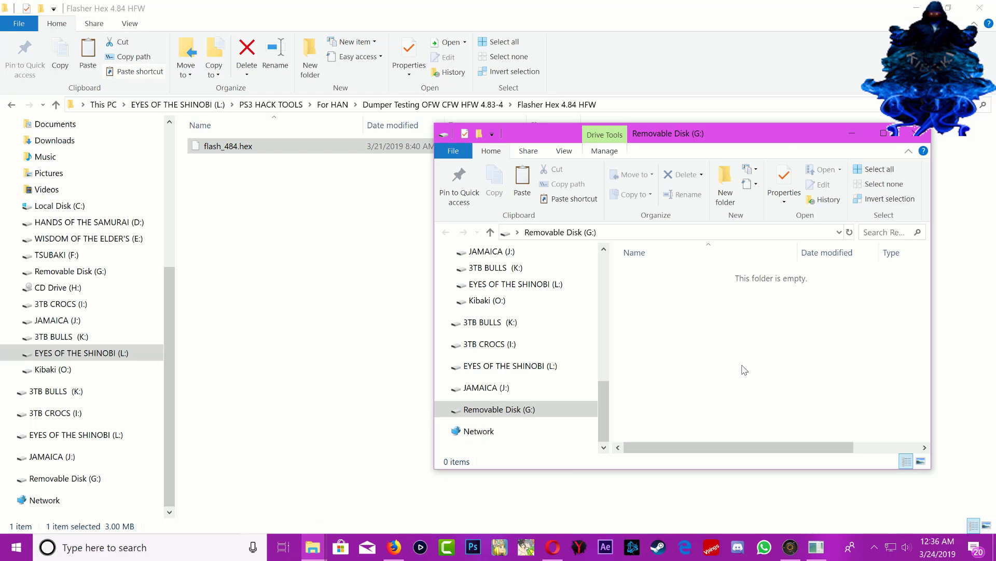
right_click(745, 369)
left_click(767, 219)
left_click_drag(696, 344, 764, 354)
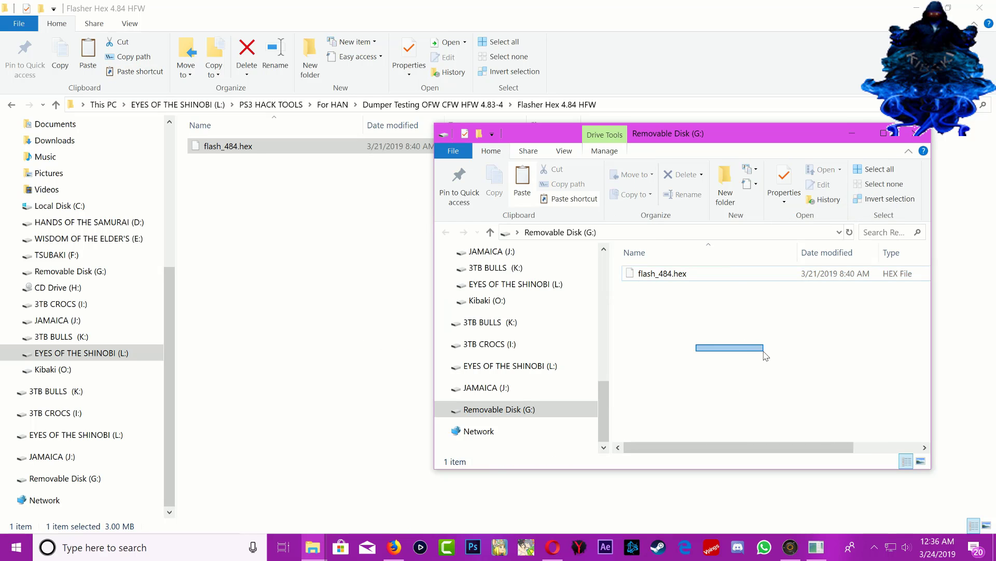
right_click(513, 410)
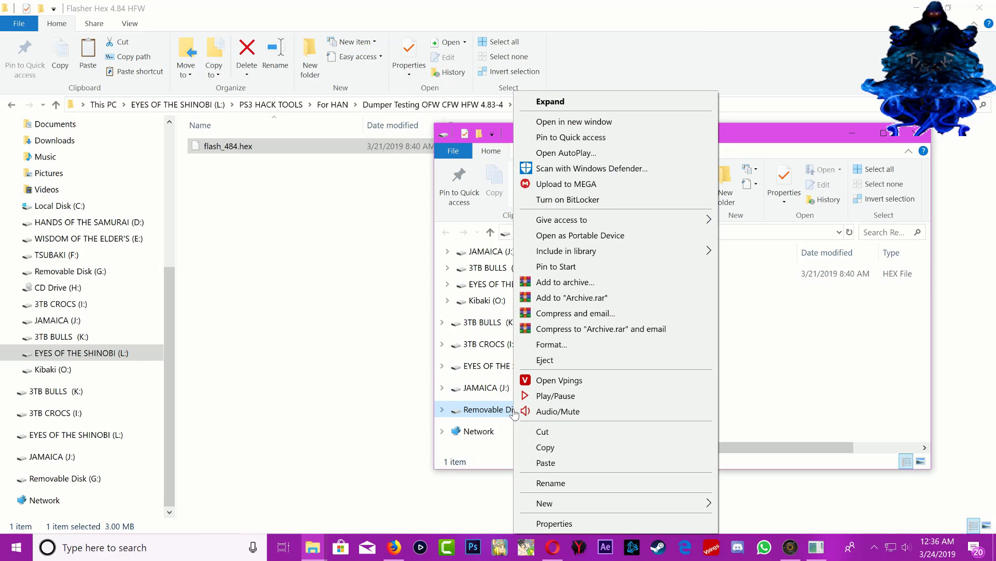
left_click(541, 365)
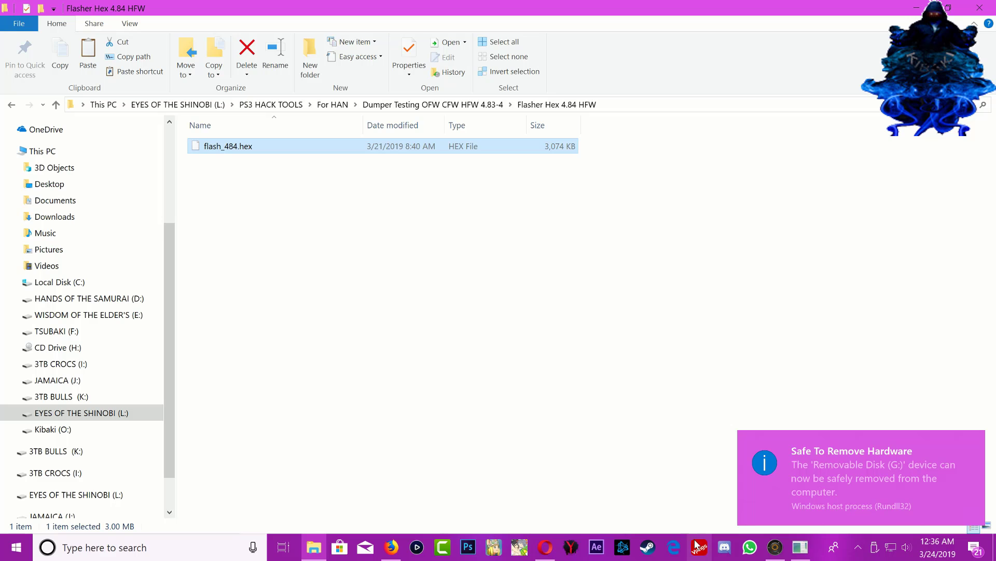
left_click(776, 547)
double_click(490, 276)
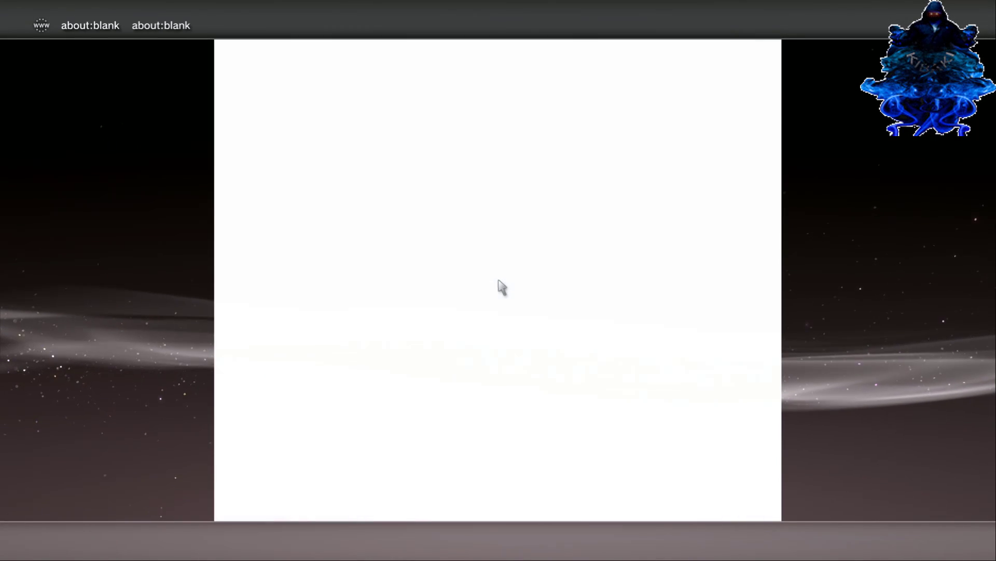
double_click(821, 238)
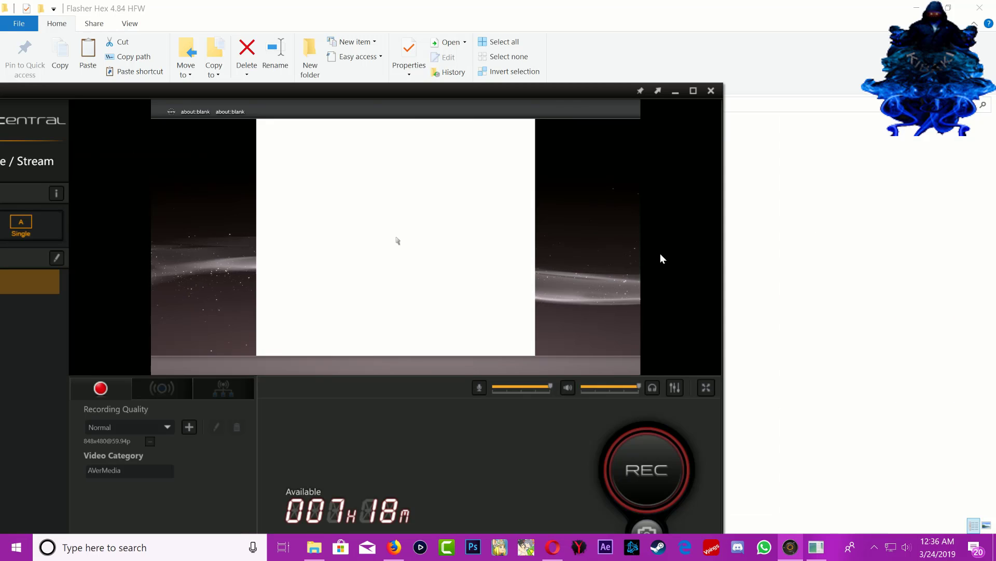
left_click(617, 44)
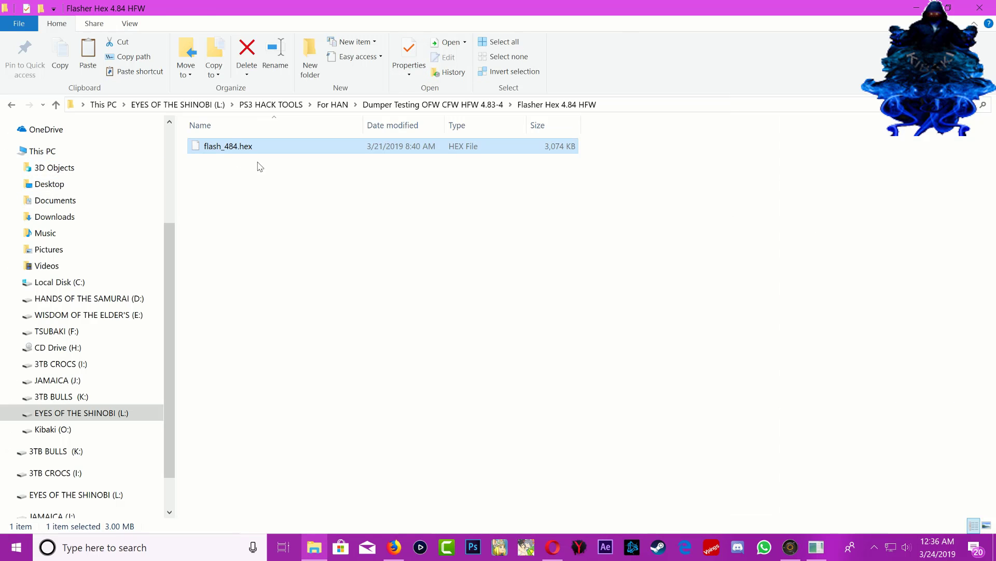
Run miniweb.exe from the NOR+NAND Writer Han Miniweb 4.84.2 HFW folder.
key("alt+Up")
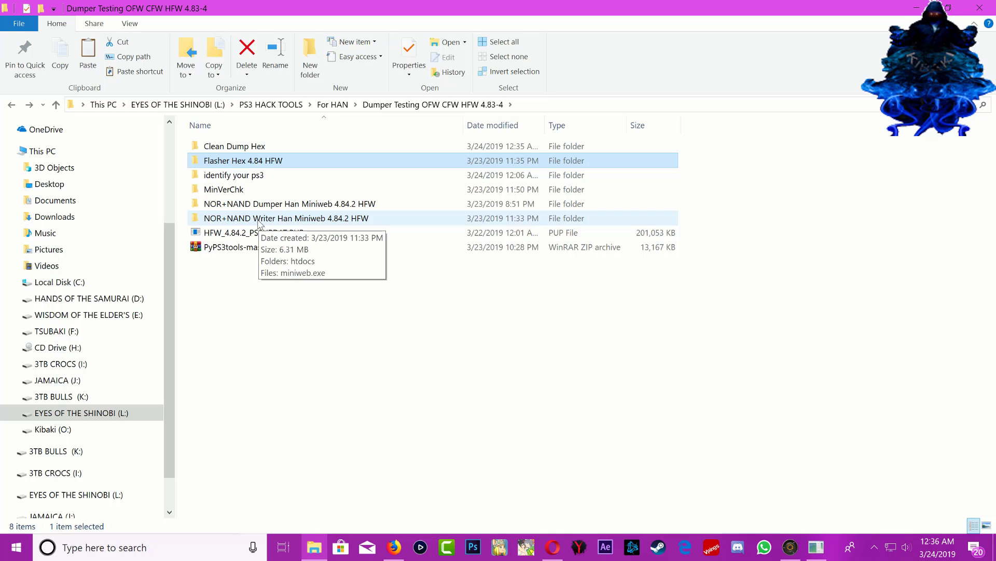
double_click(279, 218)
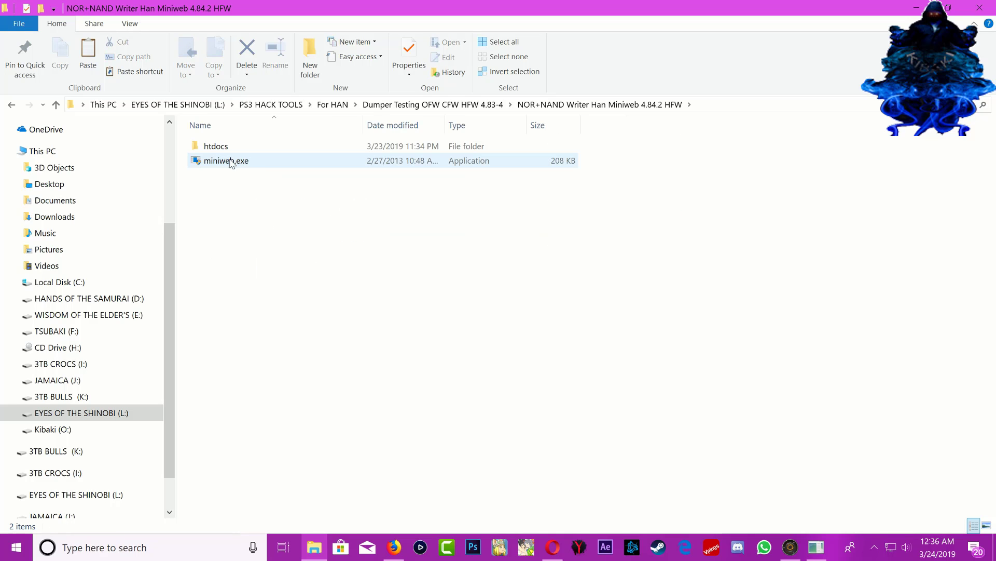
double_click(227, 161)
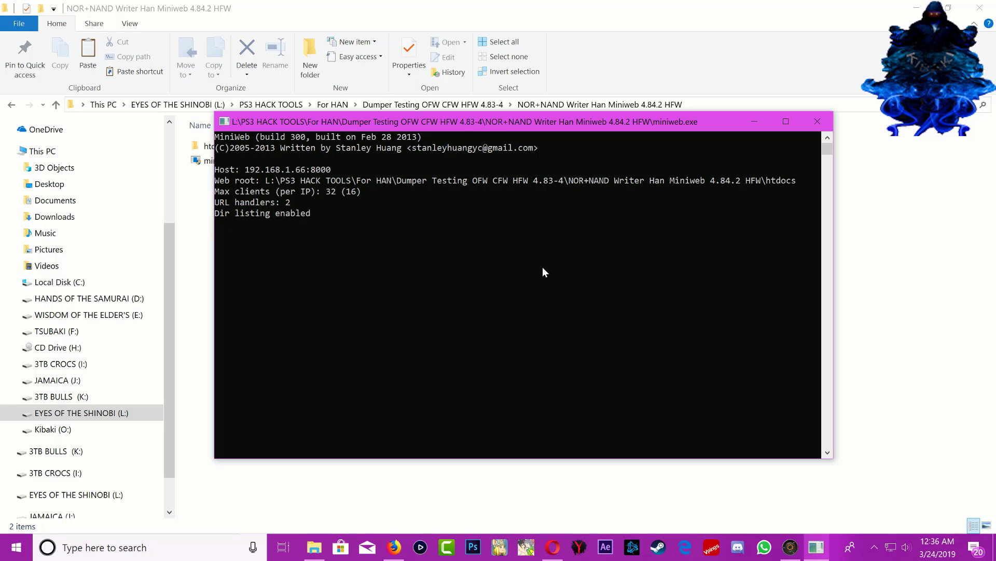
Switch to the full-screen PS3 capture view and load 192.168.1.66:8000 in the PS3 browser in place of about:blank.
left_click(790, 546)
double_click(586, 236)
key("Return")
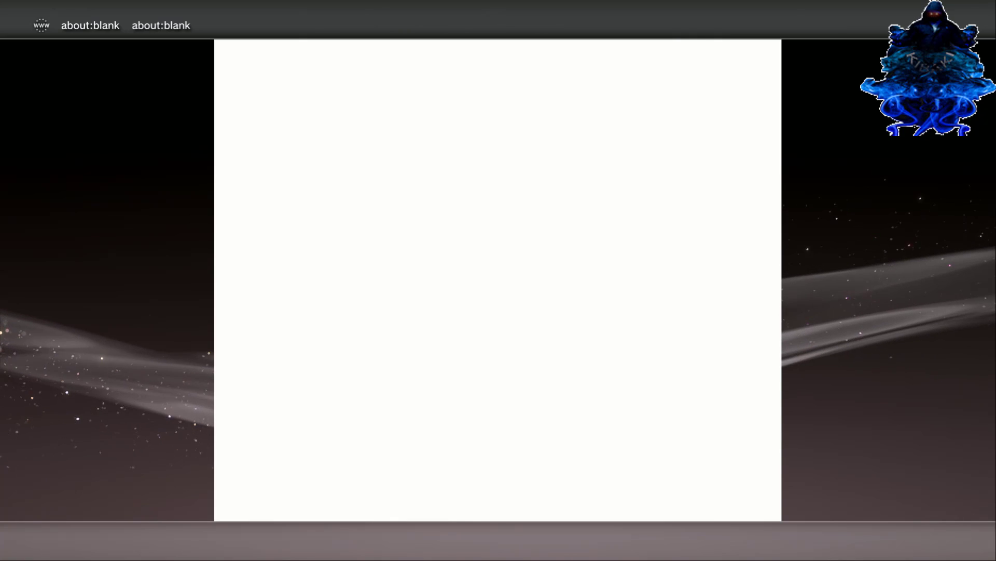
key("BackSpace")
key("BackSpace")
key("BackSpace")
key("BackSpace")
key("BackSpace")
key("BackSpace")
key("BackSpace")
key("BackSpace")
key("BackSpace")
key("BackSpace")
key("BackSpace")
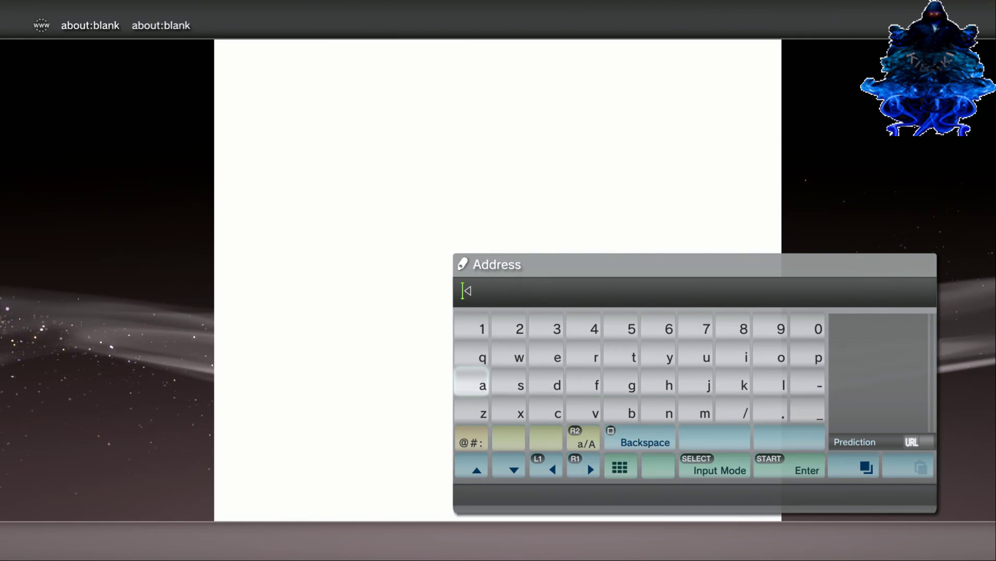
type("1")
key("Right")
key("Return")
key("Return")
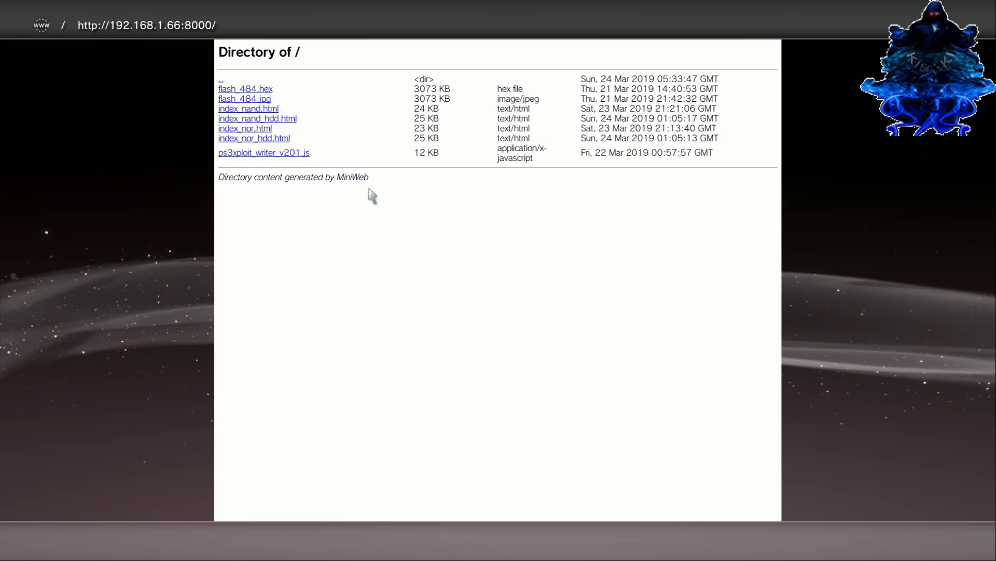
Patch the NOR flash memory from /dev_usb000/flash_484.hex using the index_nor.html page, accepting its firmware notice, and exit the PS3 browser.
left_click(263, 130)
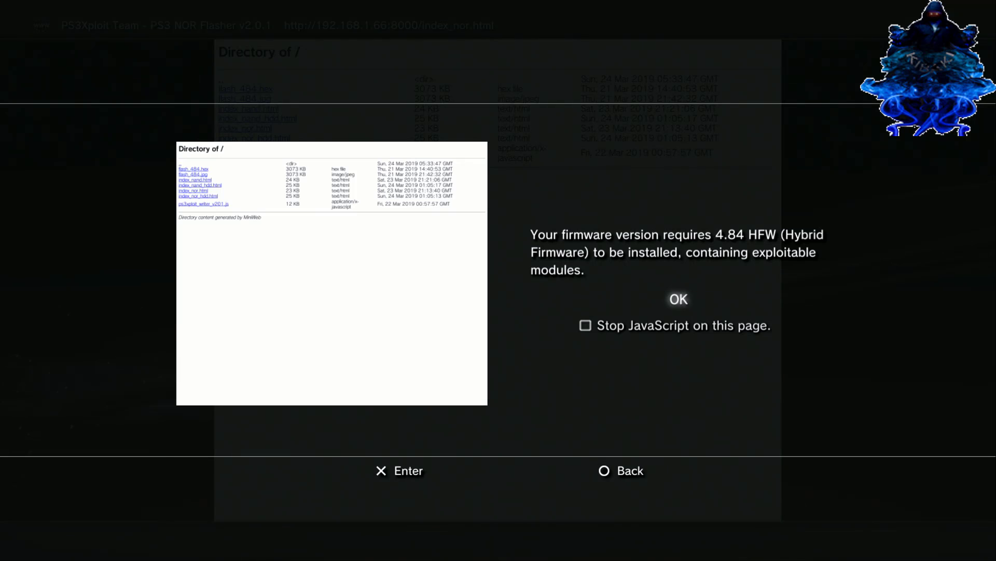
key("Return")
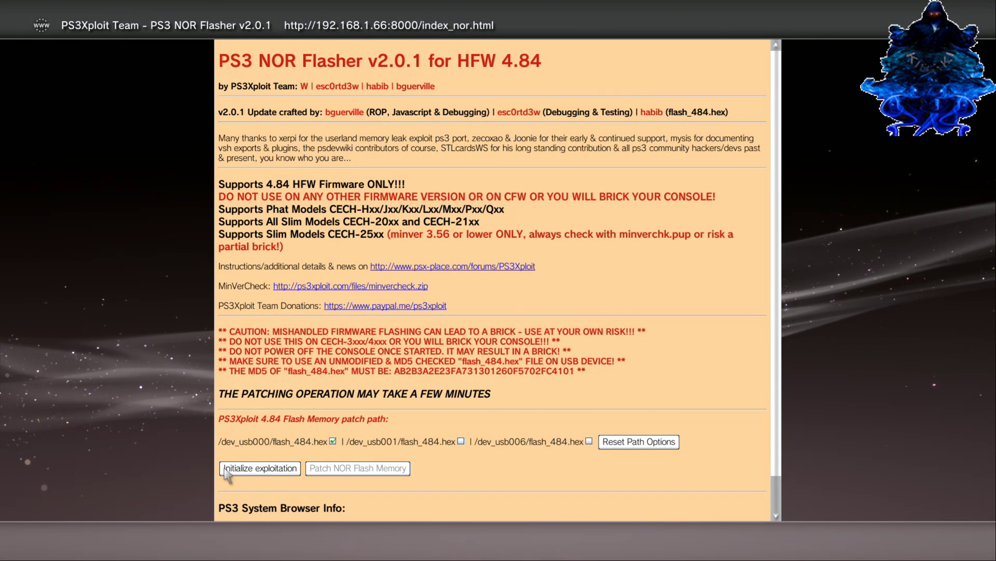
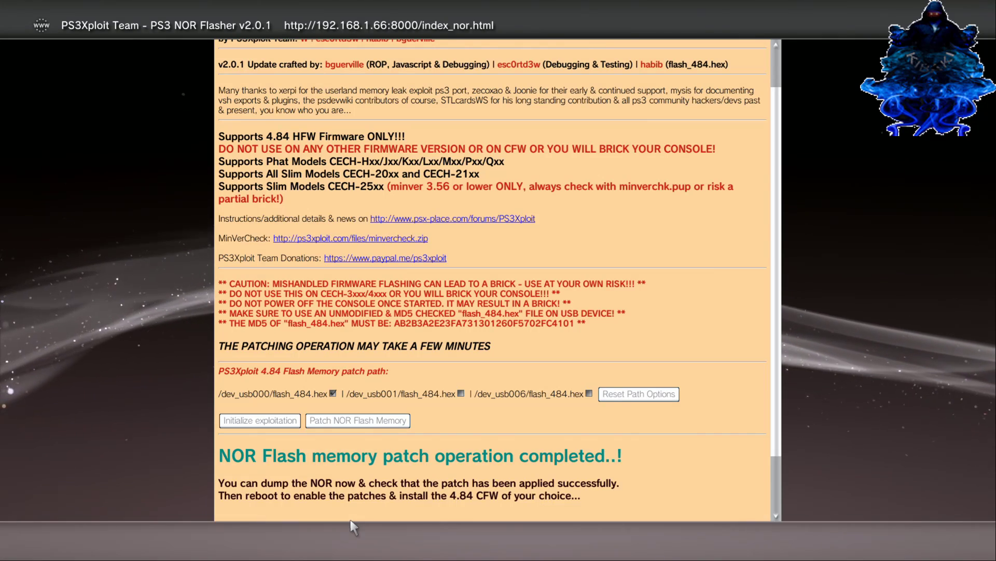
key("Escape")
key("Return")
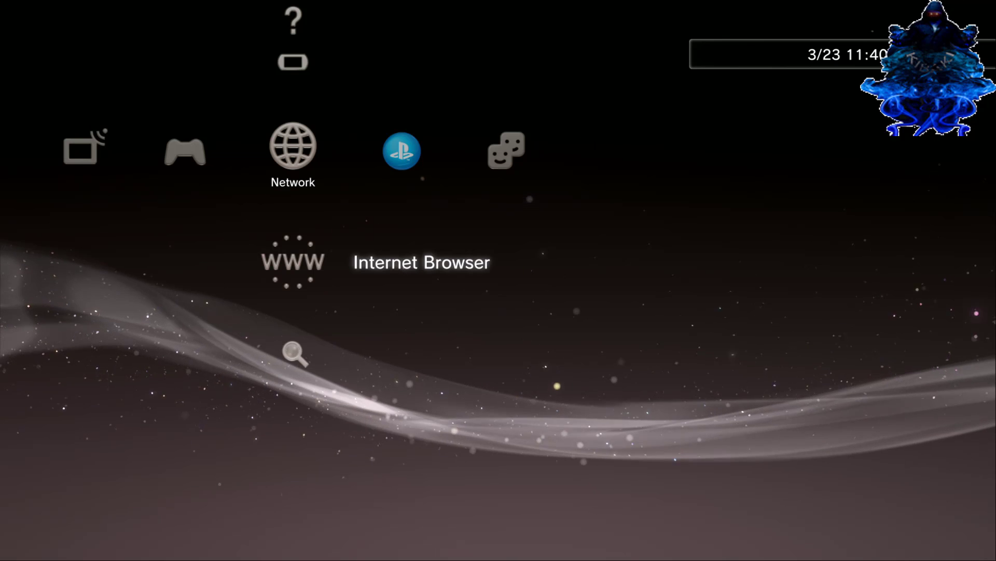
Leave the full-screen capture view and permanently delete flash_484.hex from Removable Disk (G:).
mouse_move(541, 493)
double_click(523, 393)
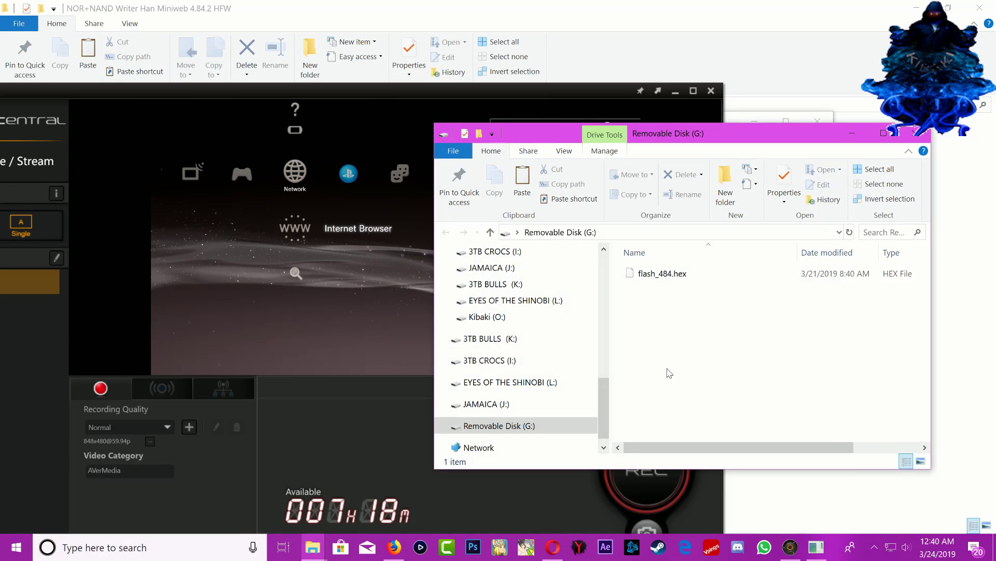
right_click(655, 279)
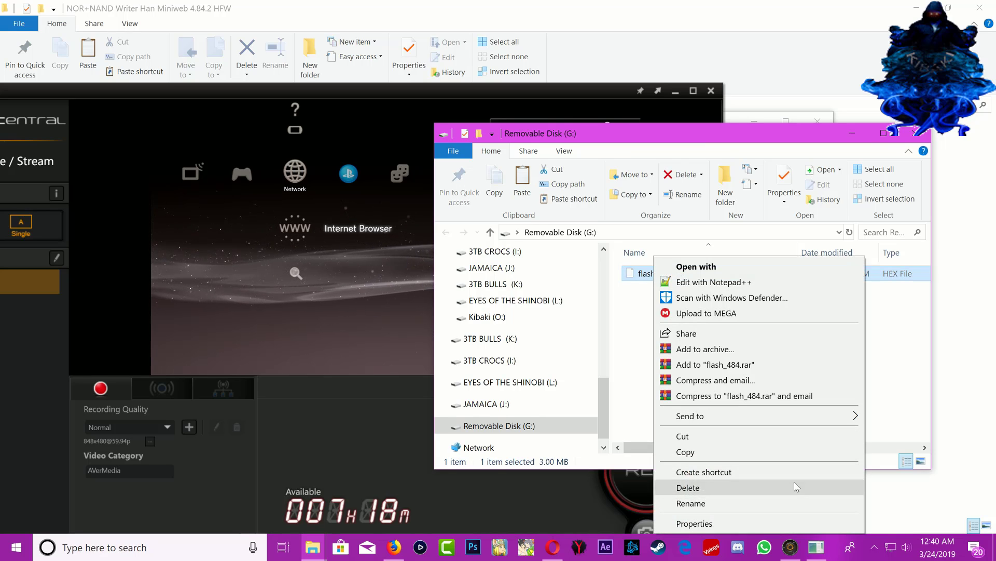
left_click(689, 487)
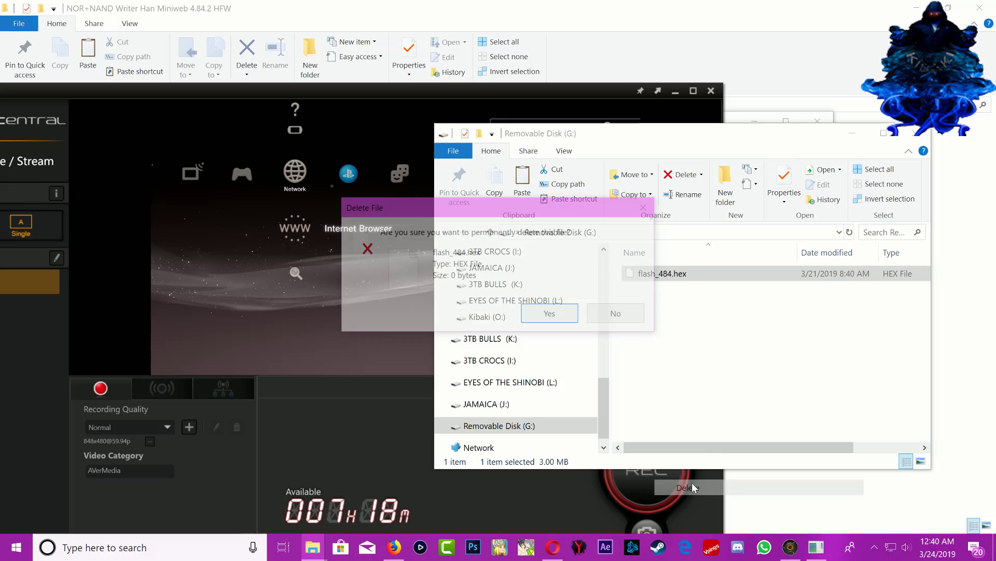
left_click(569, 316)
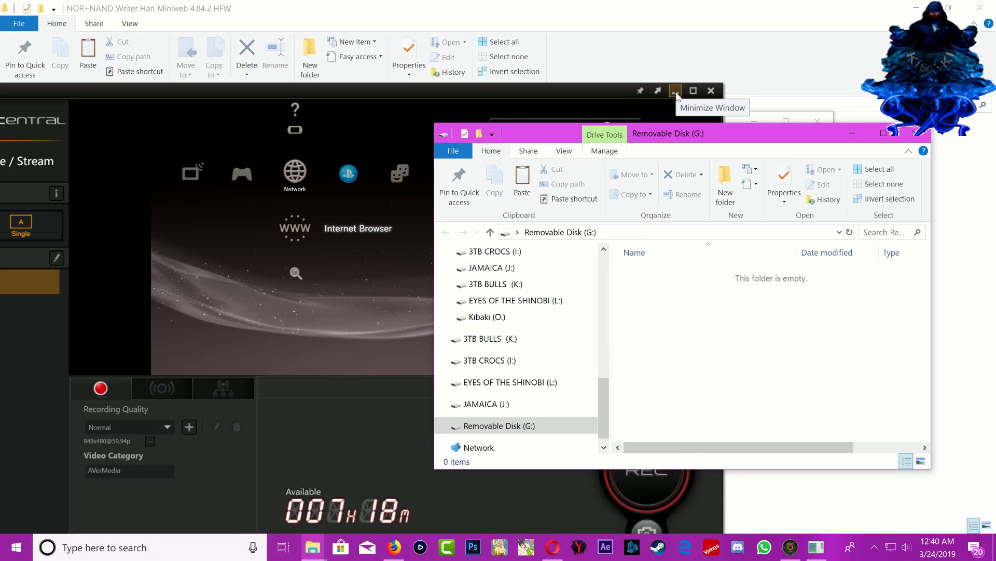
Minimize the capture preview and shut down the writer's MiniWeb server.
left_click(677, 92)
left_click(719, 120)
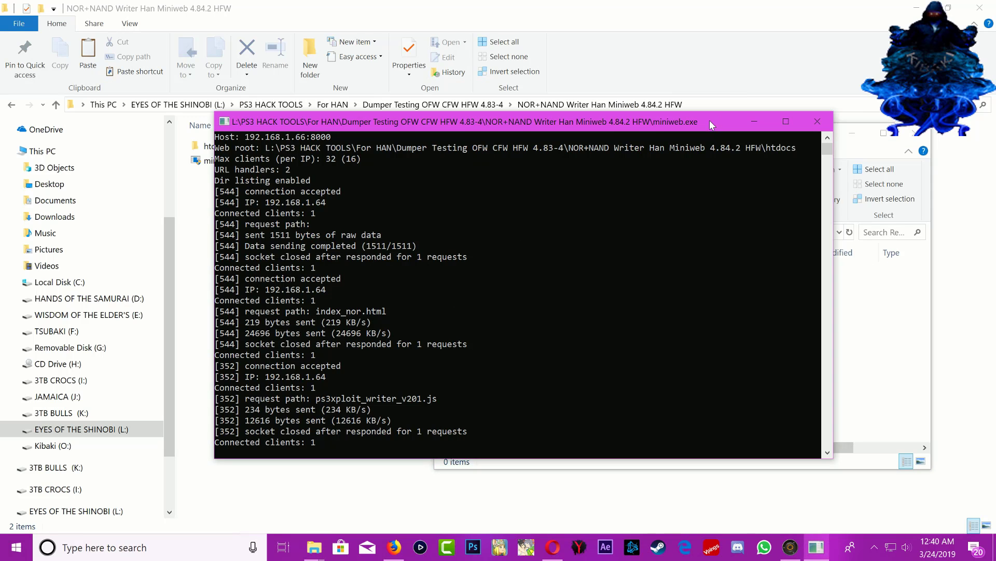
left_click(815, 123)
Run miniweb.exe from the NOR+NAND Dumper Han Miniweb 4.84.2 HFW folder and allow it to start.
left_click(318, 217)
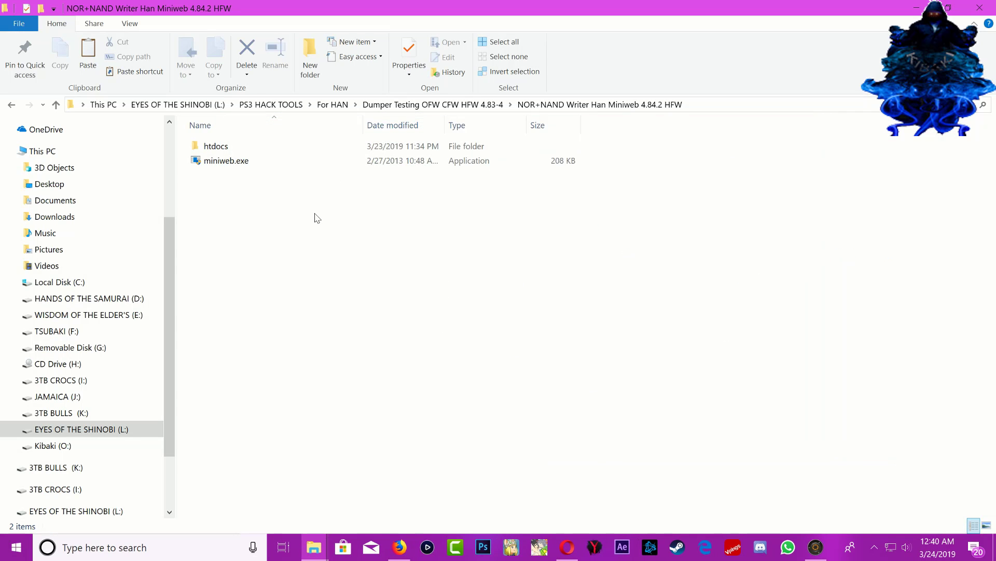
key("BackSpace")
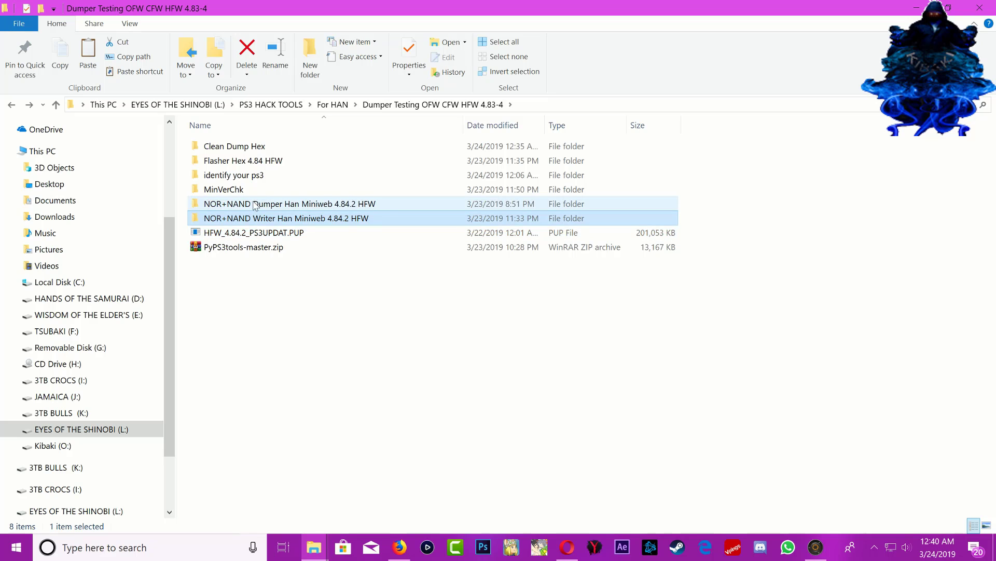
double_click(289, 208)
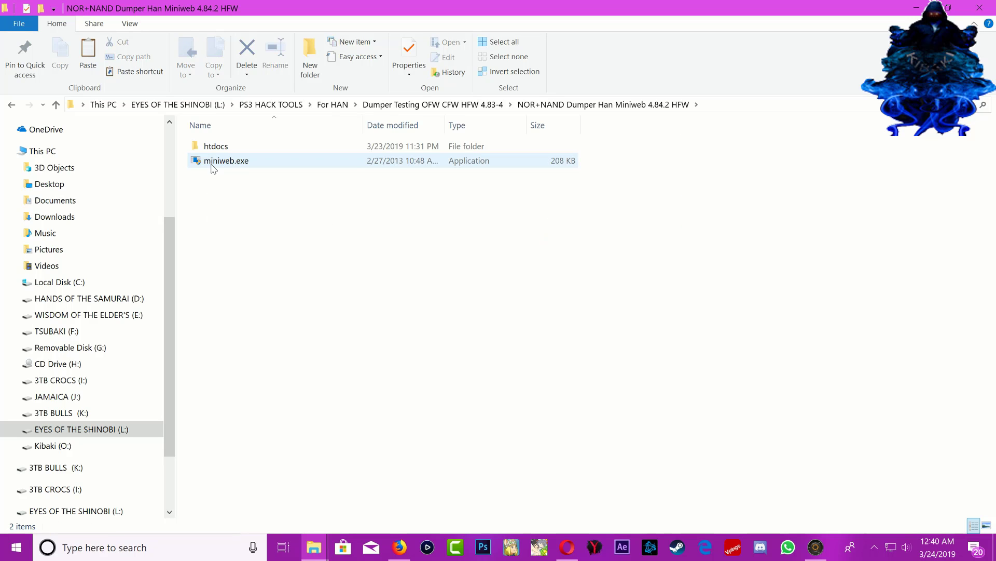
double_click(218, 161)
left_click(414, 366)
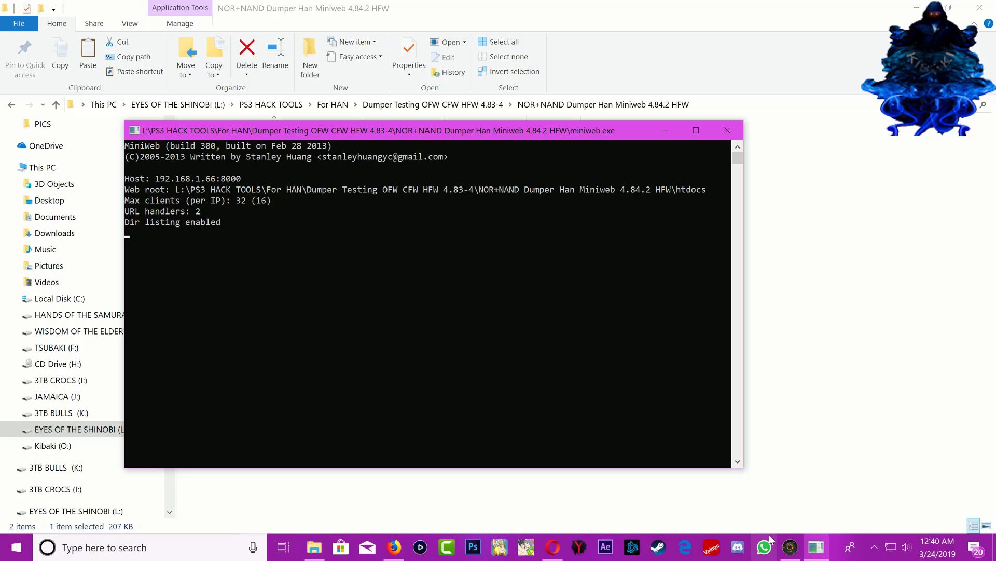
Switch to the PS3 capture view and load the dumper's MiniWeb directory at 192.168.1.66:8000 in the PS3 browser.
left_click(790, 546)
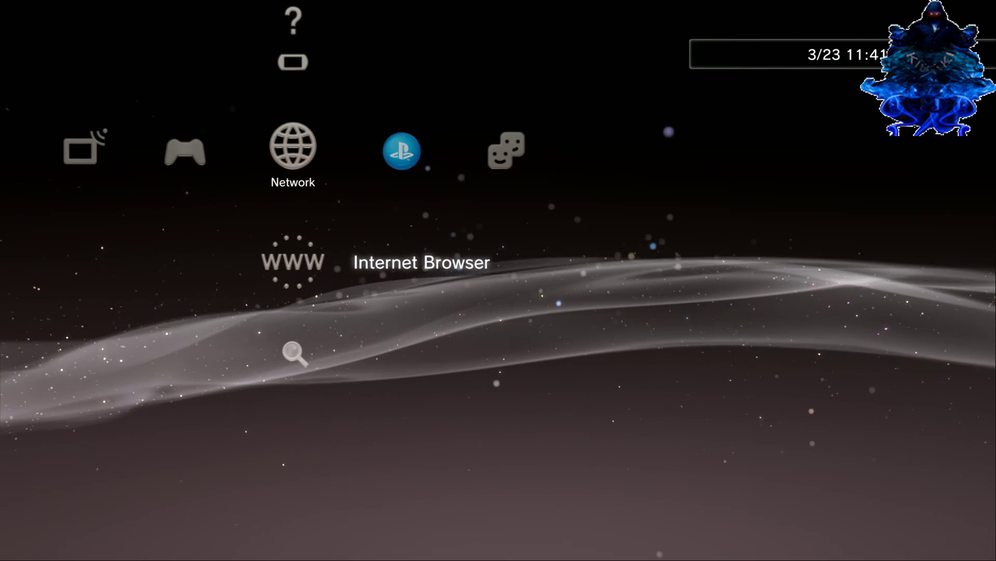
key("Return")
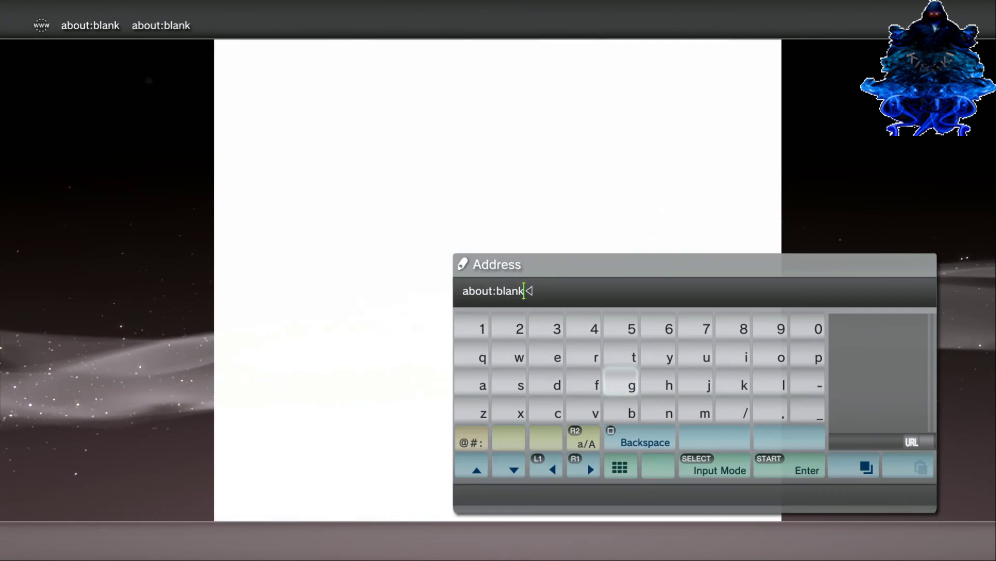
key("BackSpace")
key("BackSpace")
key("BackSpace")
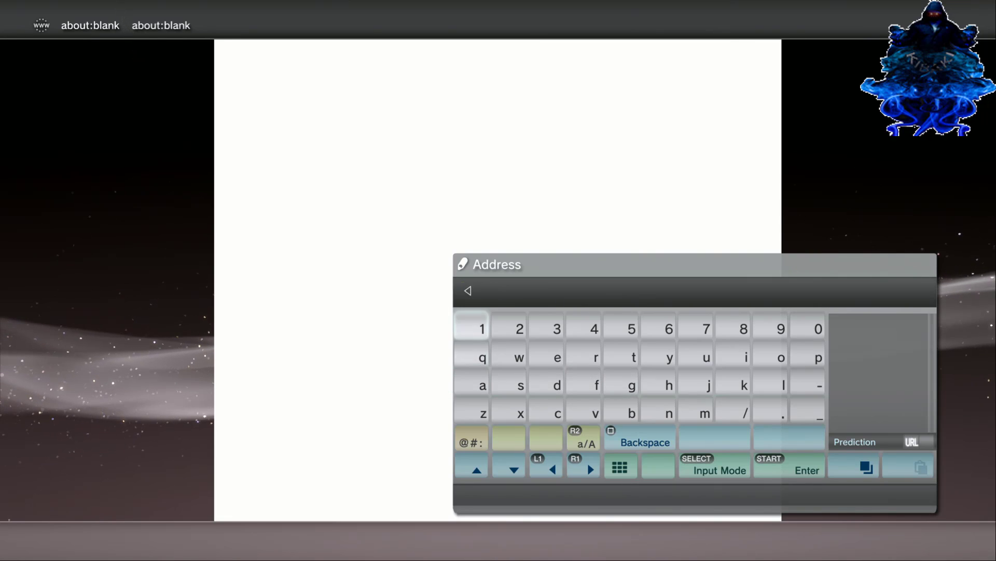
type("192.168.1.66:8000")
key("Return")
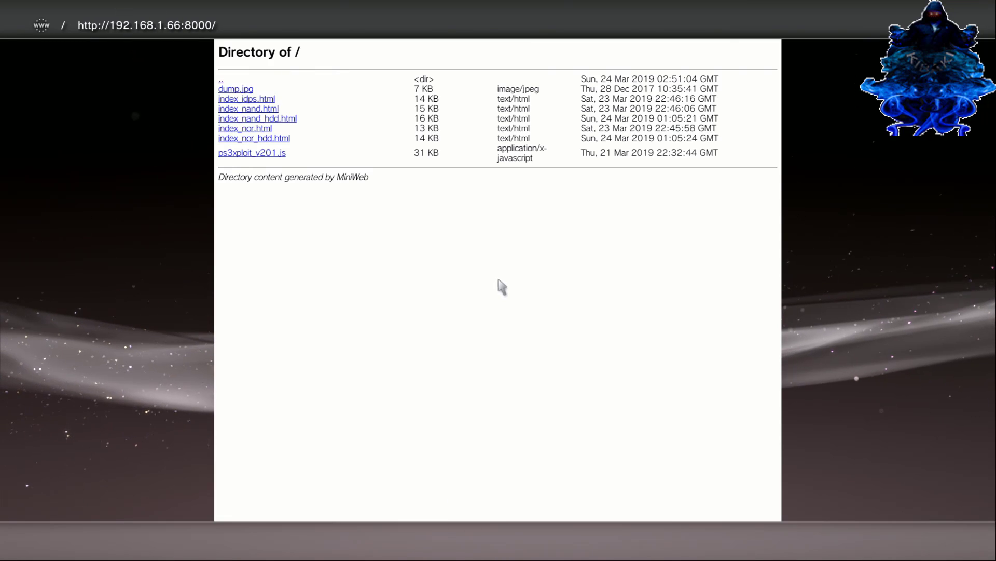
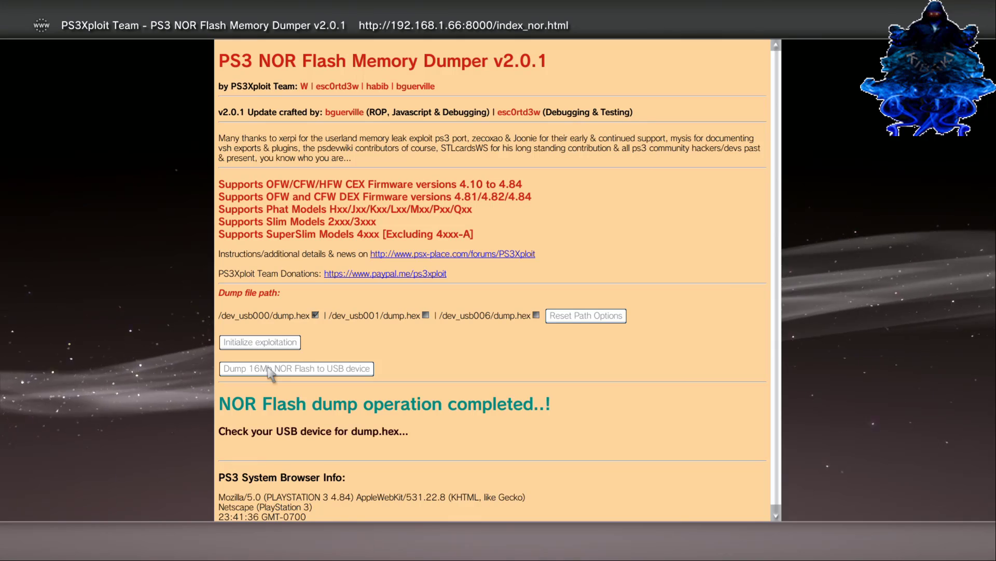
Close the PS3 browser and leave the full-screen capture view.
key("Escape")
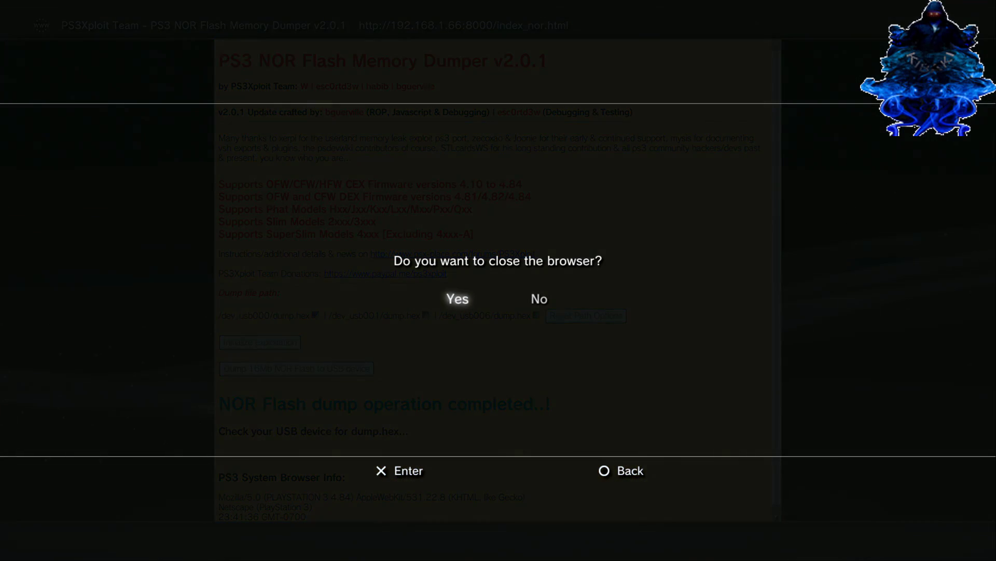
key("Return")
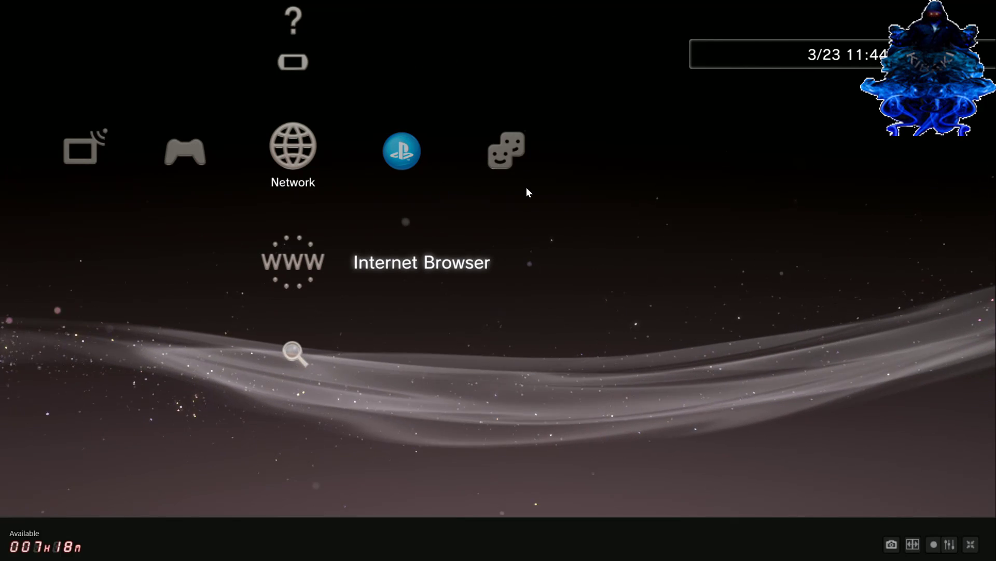
double_click(526, 187)
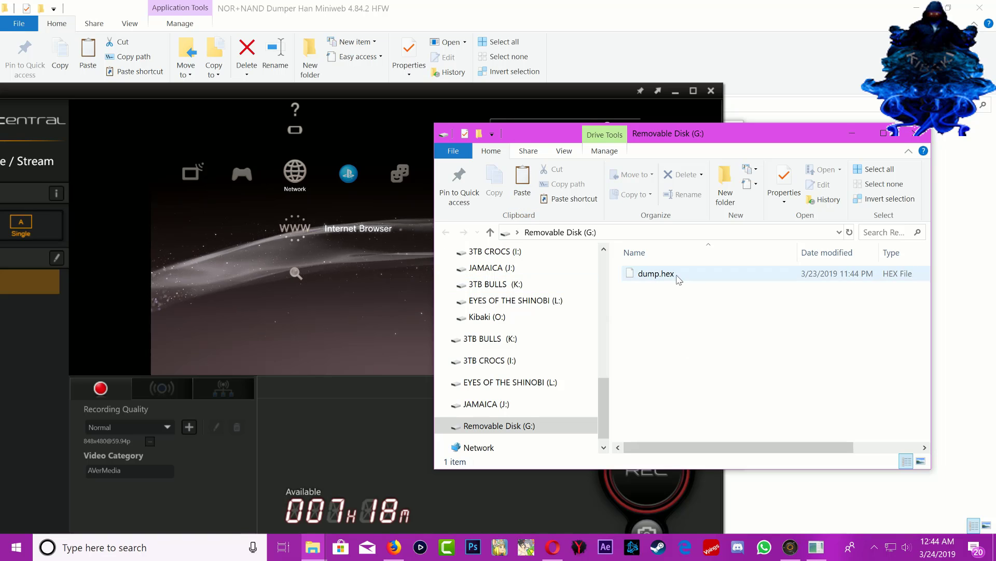
Minimize the capture preview and shut down the dumper's MiniWeb server.
left_click(675, 91)
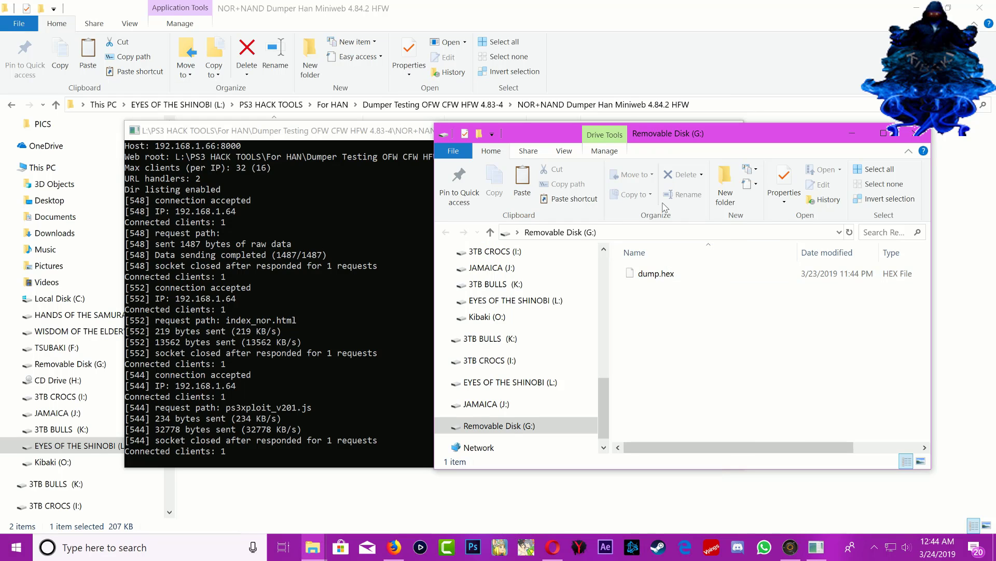
left_click(392, 147)
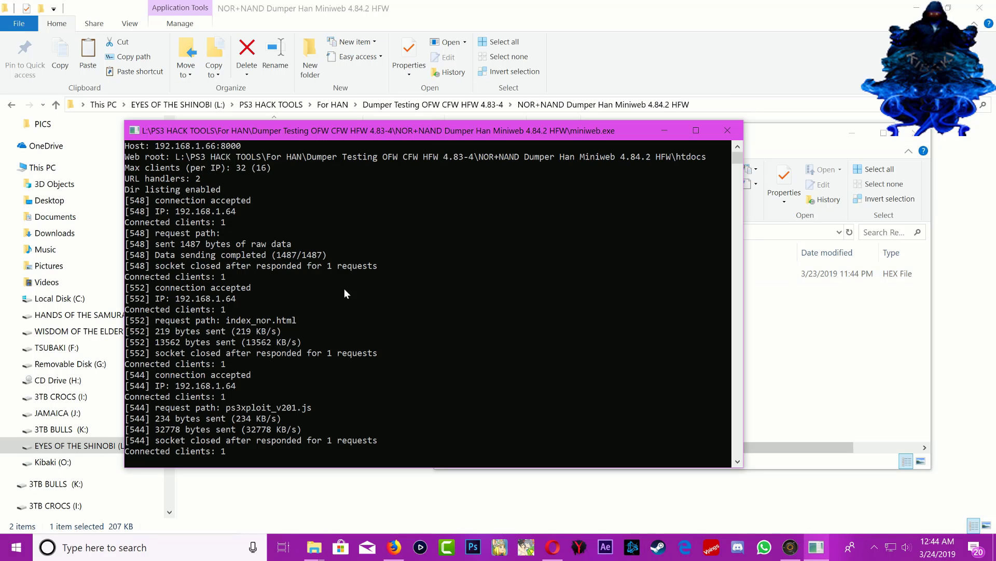
left_click(728, 132)
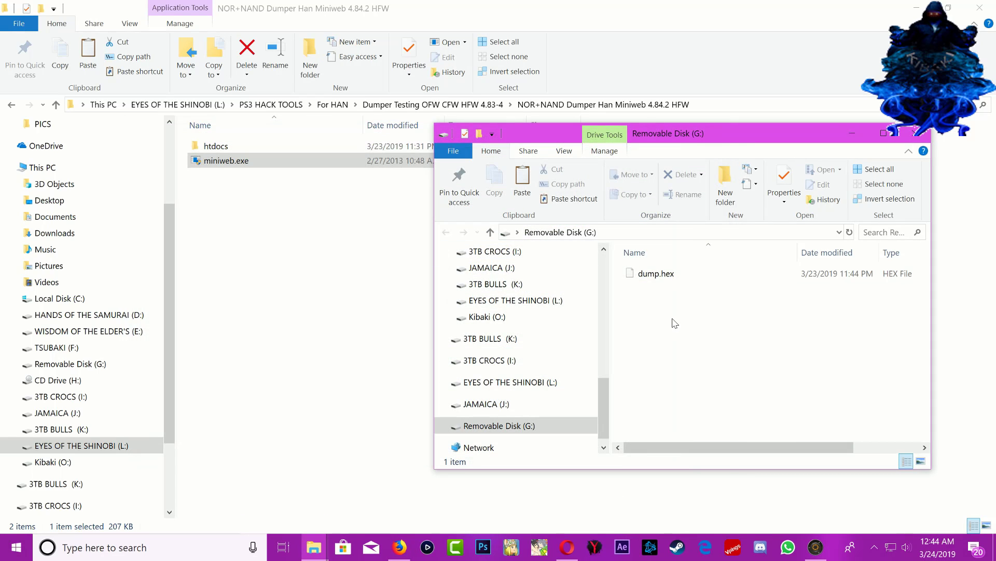
Create a folder named Patch Dump Hex on Removable Disk (G:) and move dump.hex into it.
right_click(719, 346)
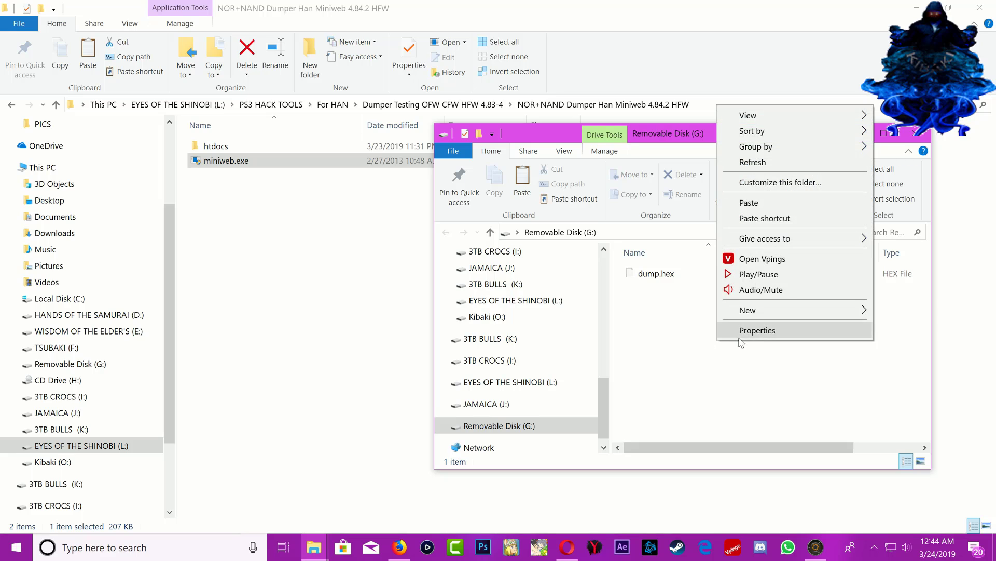
mouse_move(740, 310)
left_click(678, 313)
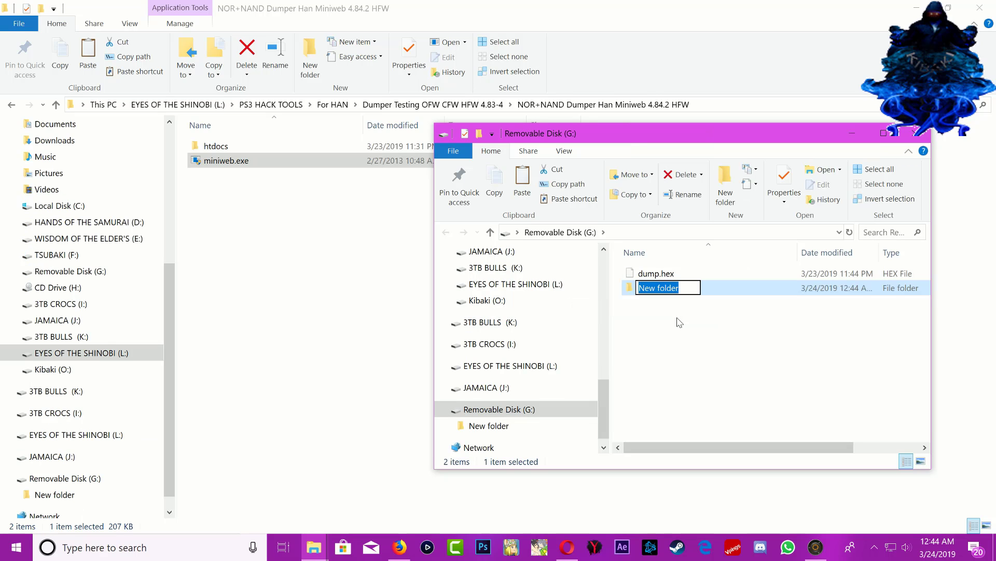
type("Patch Dump Hex")
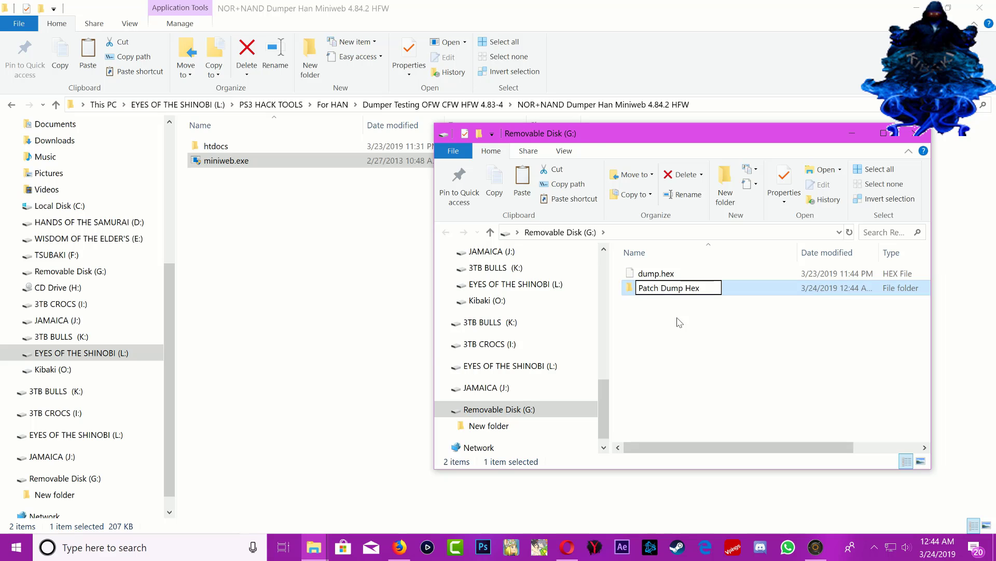
left_click(679, 322)
left_click_drag(655, 274, 678, 287)
Move the Patch Dump Hex folder from Removable Disk (G:) to the Dumper Testing OFW CFW HFW 4.83-4 folder and refresh the listing.
right_click(663, 275)
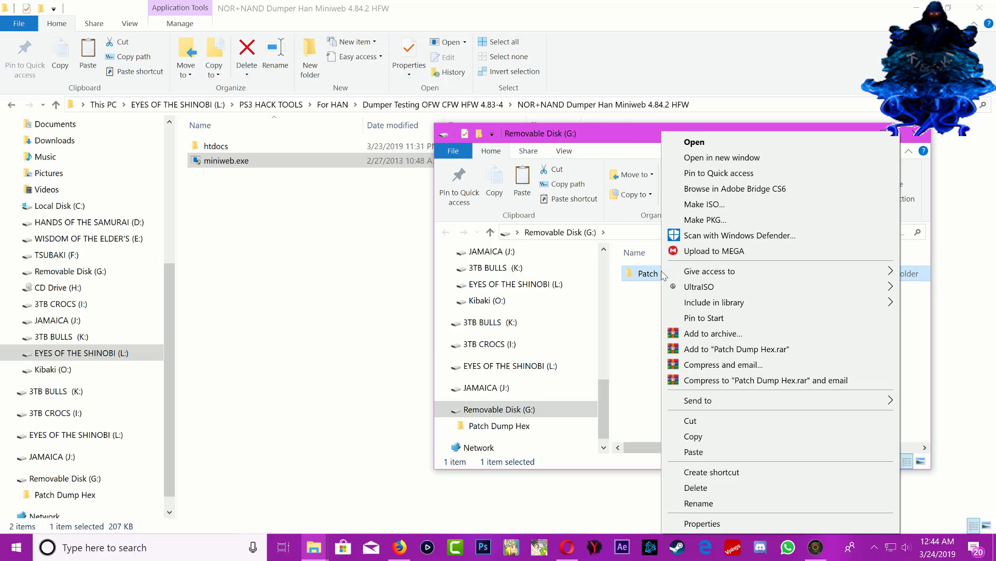
left_click(695, 420)
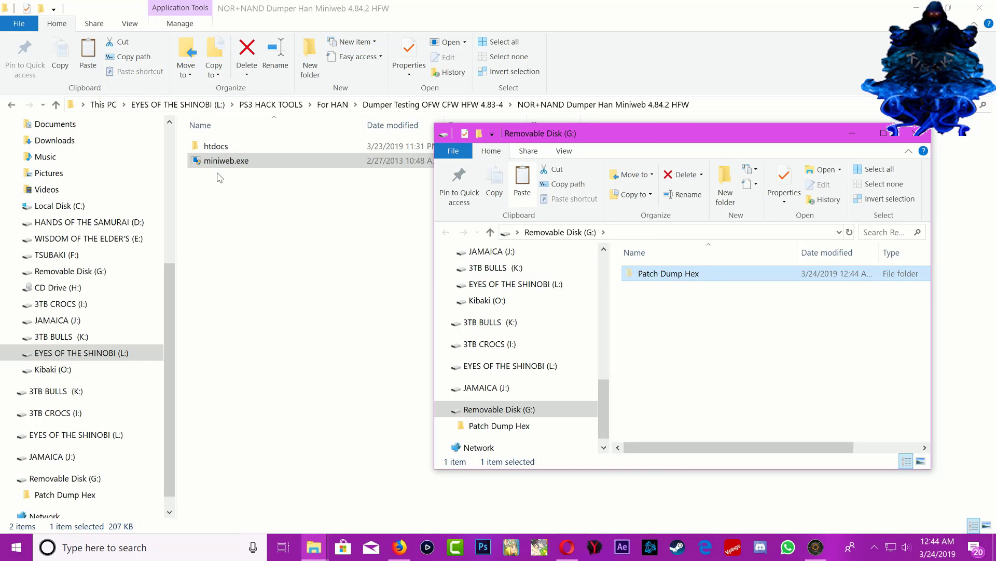
left_click(267, 249)
left_click(12, 105)
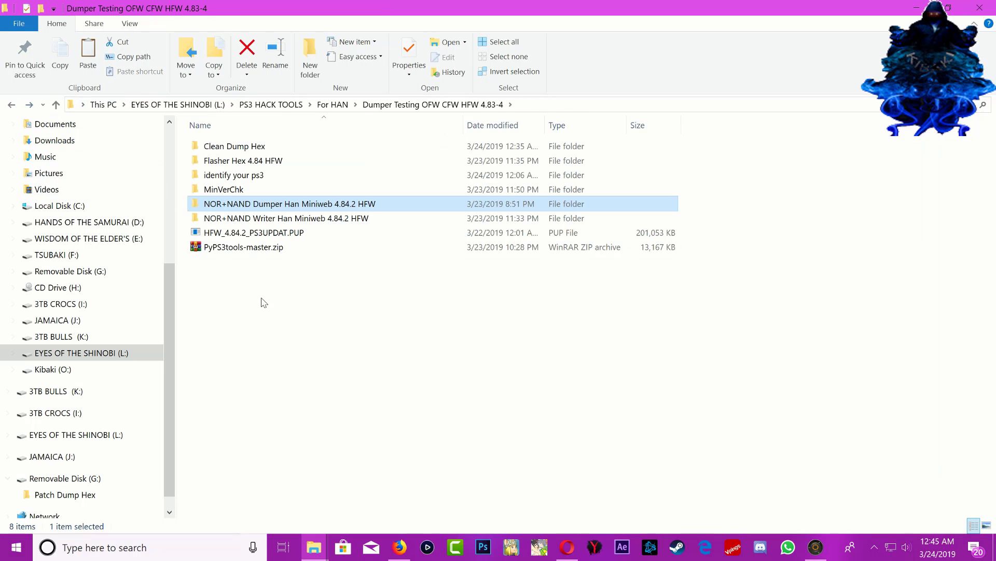
right_click(292, 349)
left_click(315, 159)
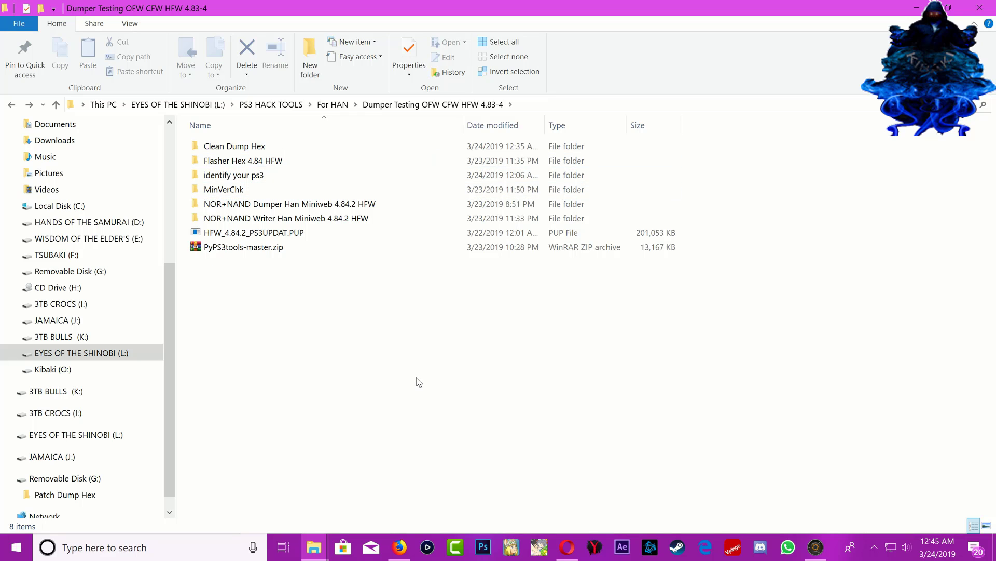
right_click(377, 379)
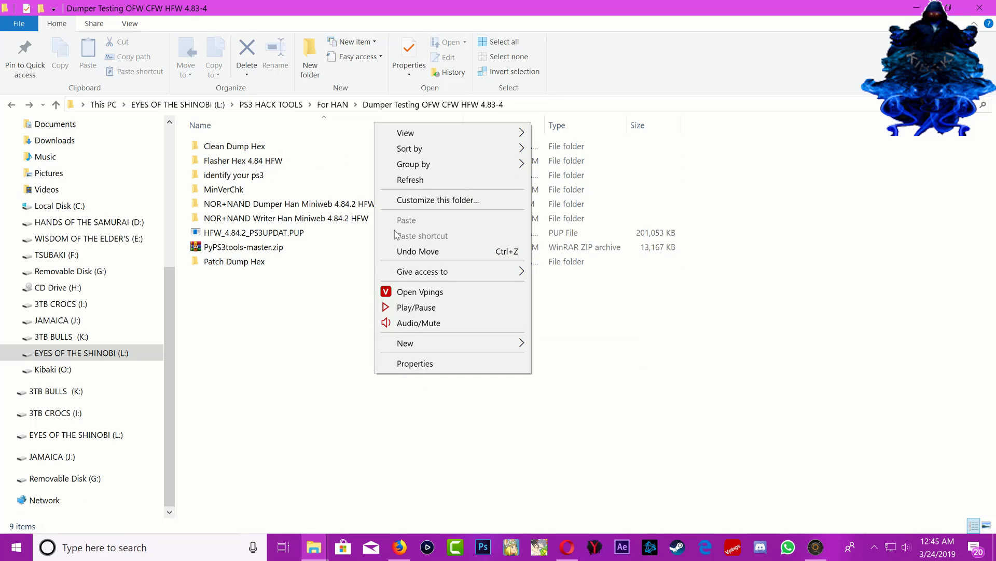
left_click(398, 179)
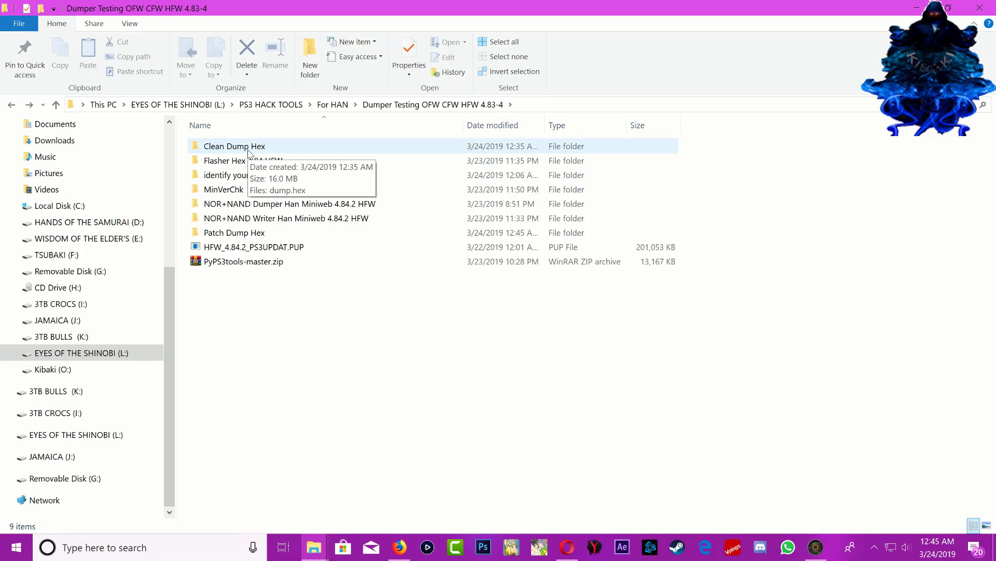
Switch to Firefox to view the Python 3.7.2 download on Python.org, and return to the Dumper Testing OFW CFW HFW 4.83-4 folder.
mouse_move(238, 240)
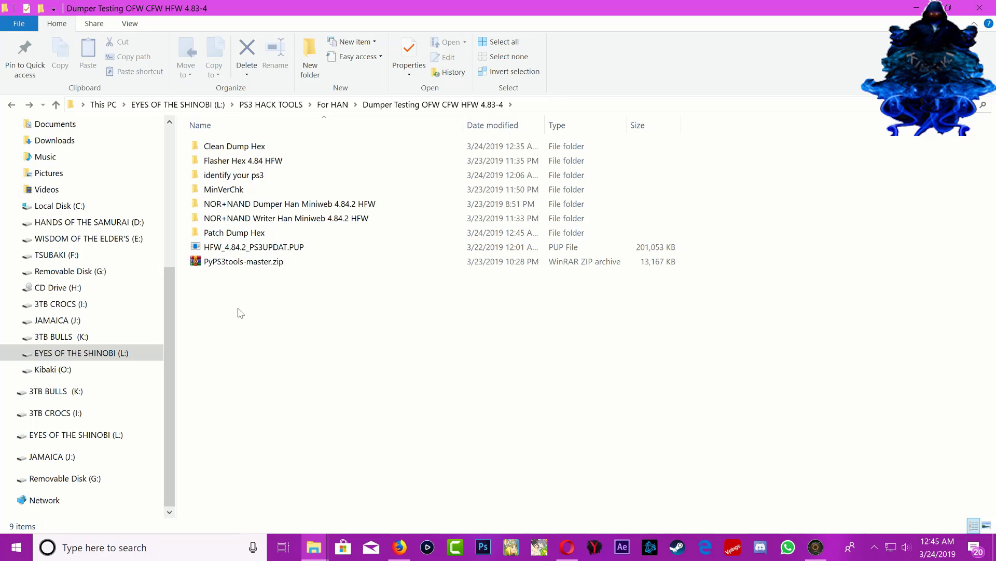
mouse_move(226, 266)
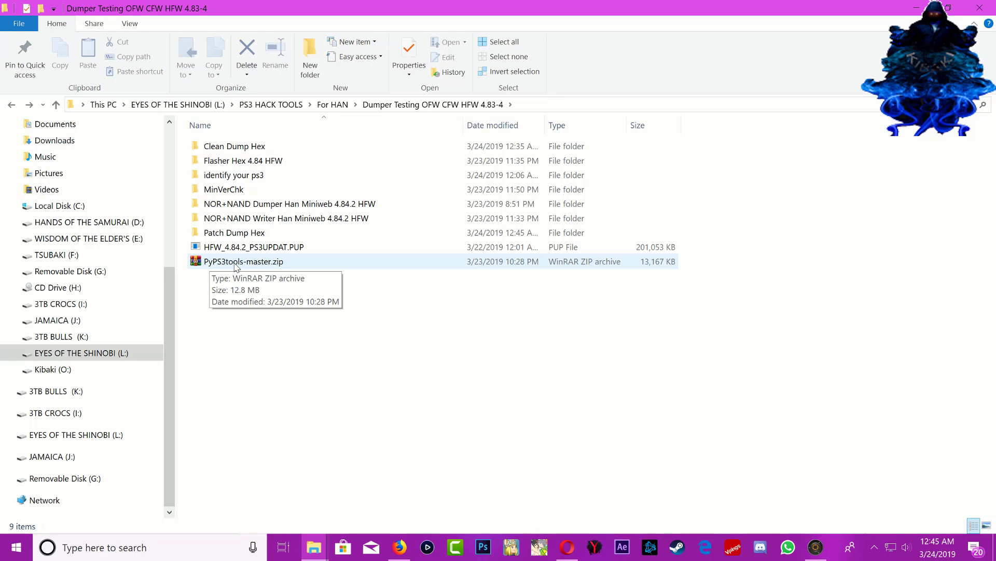
left_click(399, 547)
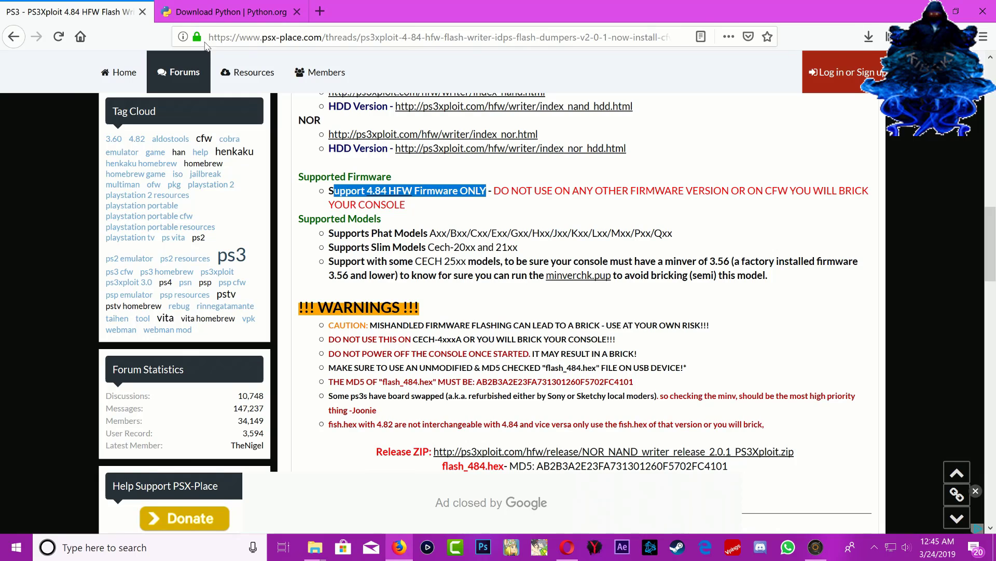
left_click(224, 12)
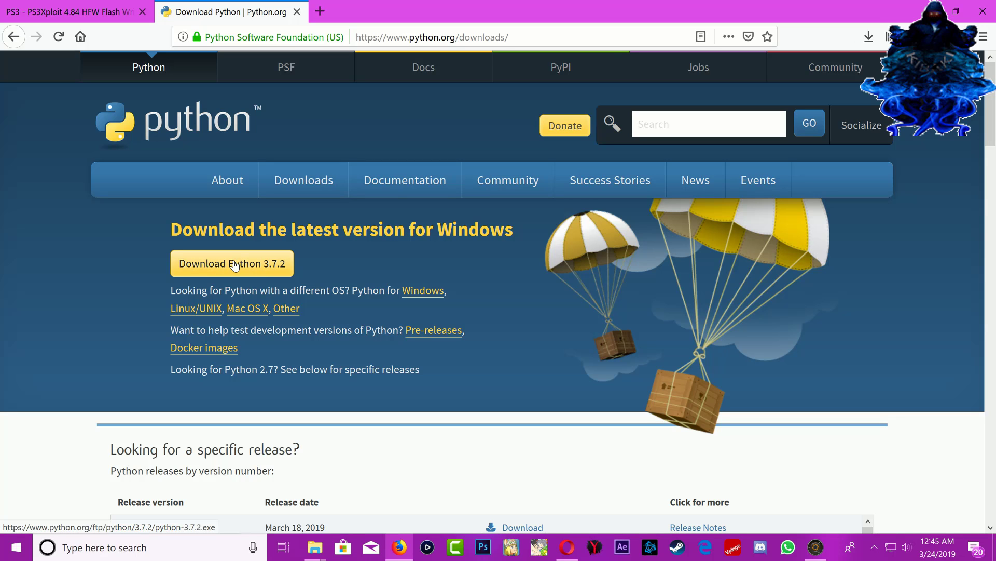
key("alt+Tab")
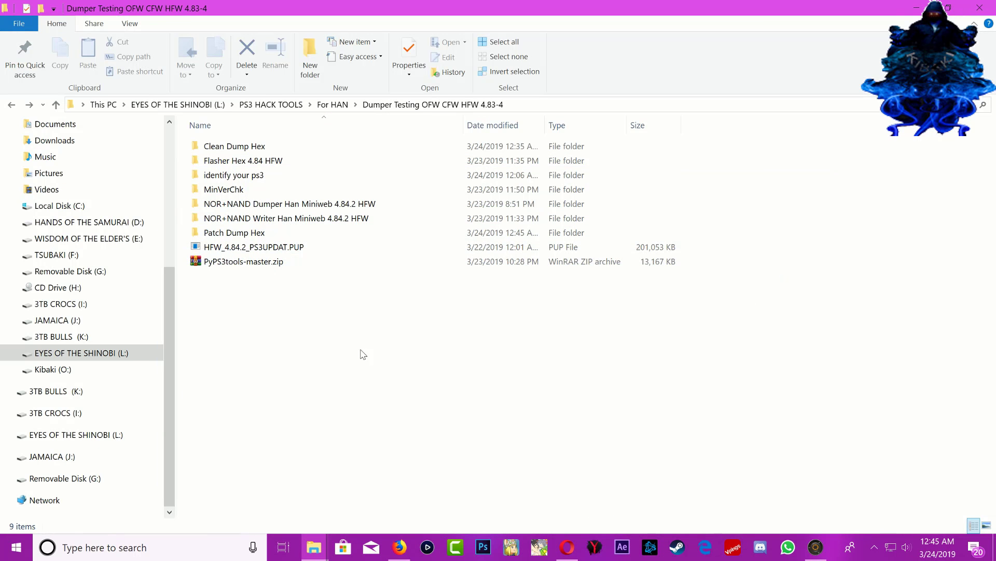
Extract the PyPS3checker folder from PyPS3tools-master.zip into Dumper Testing OFW CFW HFW 4.83-4 and close the archive.
right_click(250, 267)
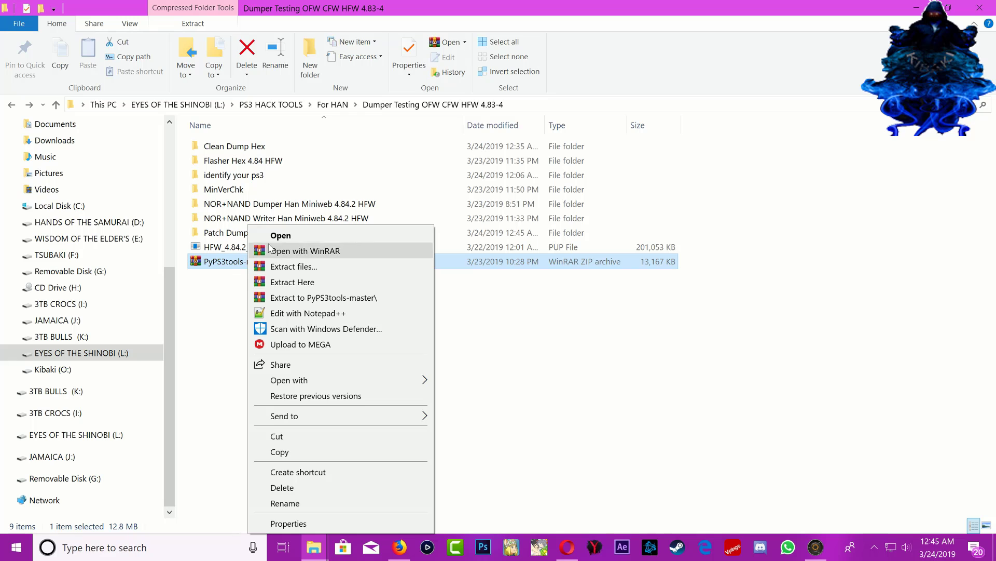
left_click(385, 298)
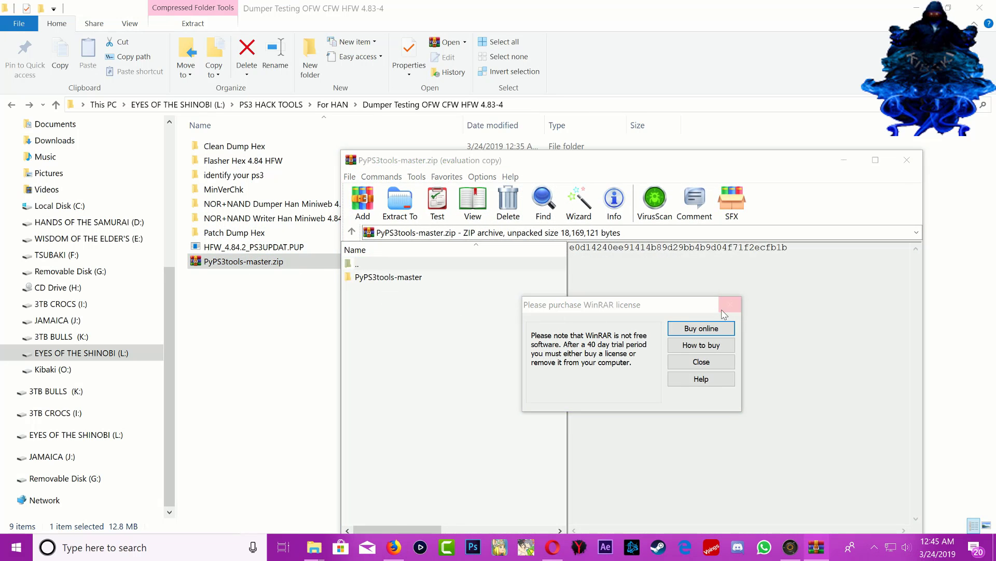
key("Escape")
double_click(397, 278)
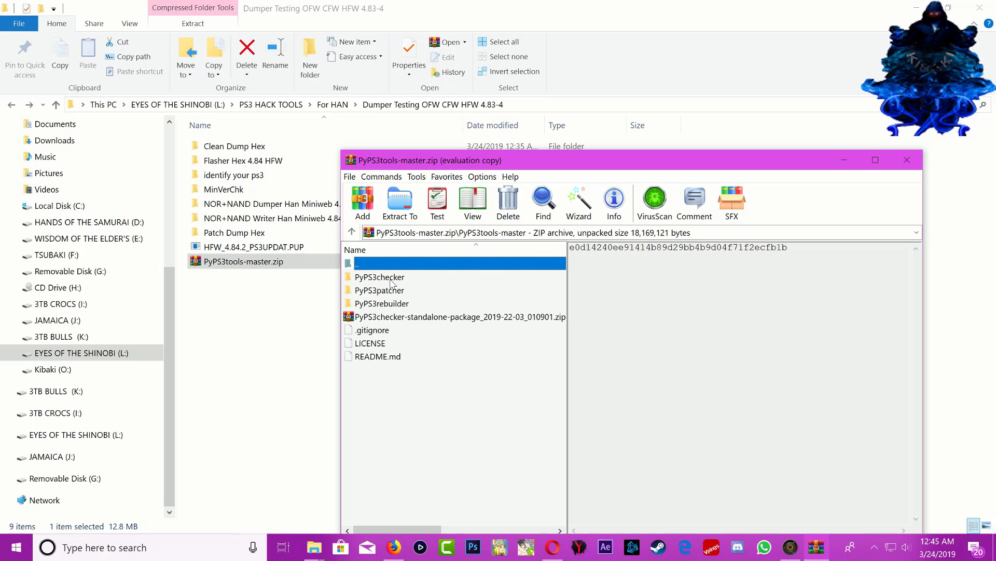
left_click(392, 279)
left_click_drag(244, 317, 244, 314)
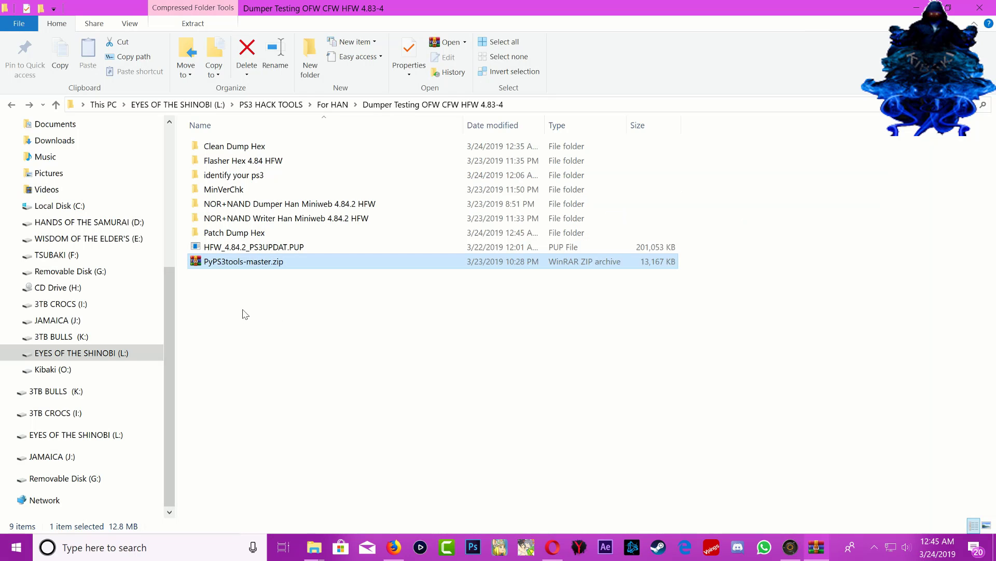
left_click(816, 548)
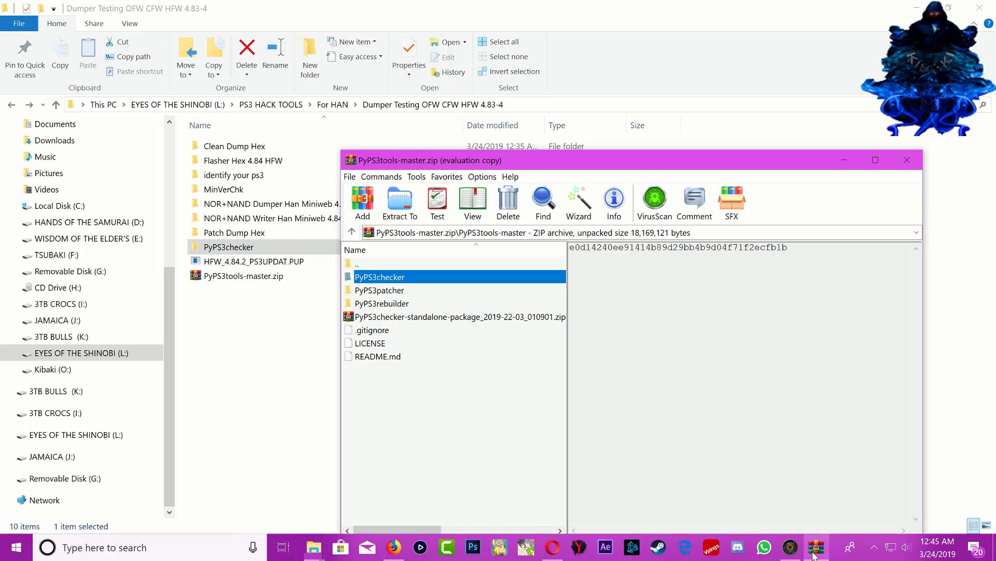
left_click(907, 160)
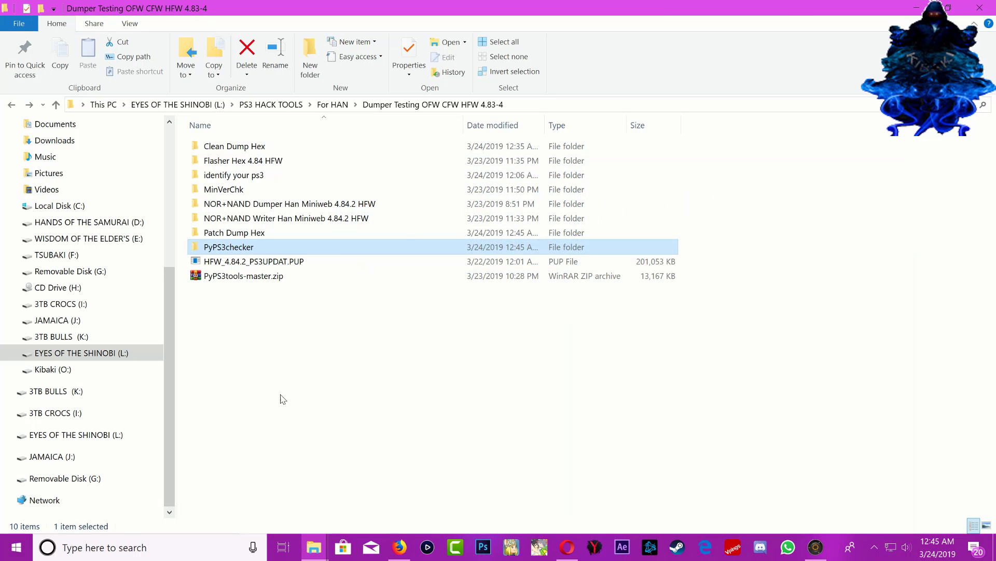
Copy dump.hex from the Patch Dump Hex folder into the PyPS3checker folder.
left_click(240, 237)
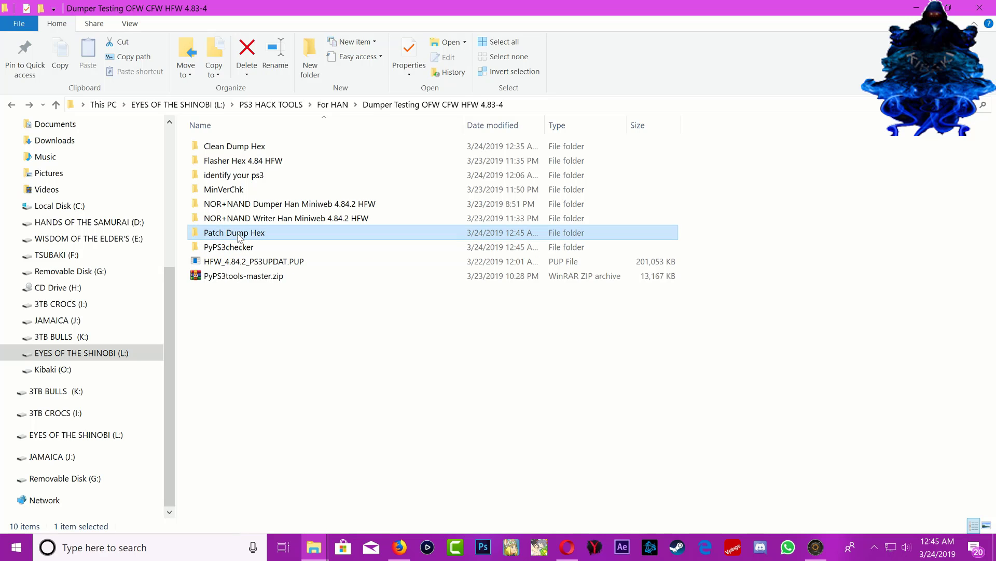
double_click(256, 236)
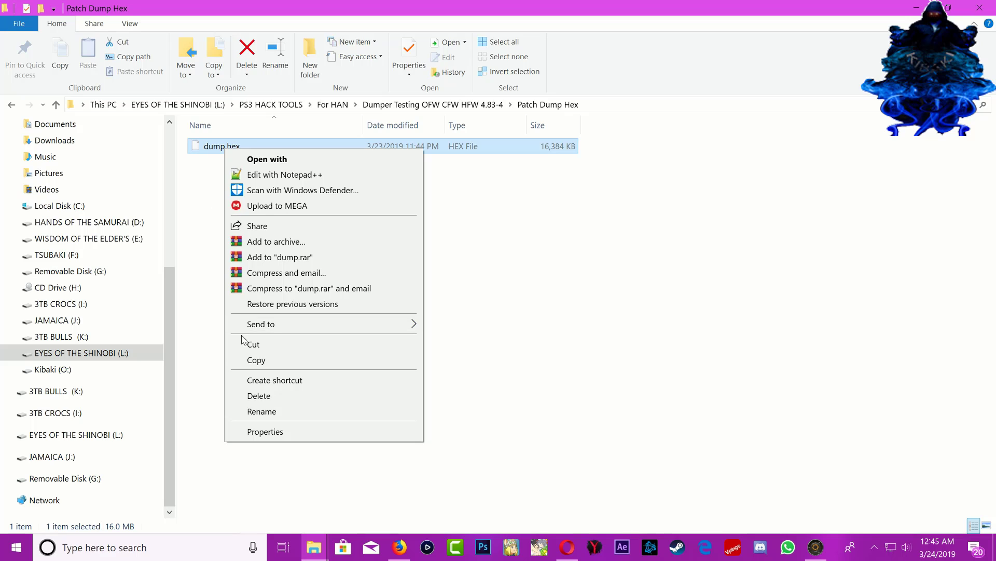
left_click(262, 358)
left_click(9, 105)
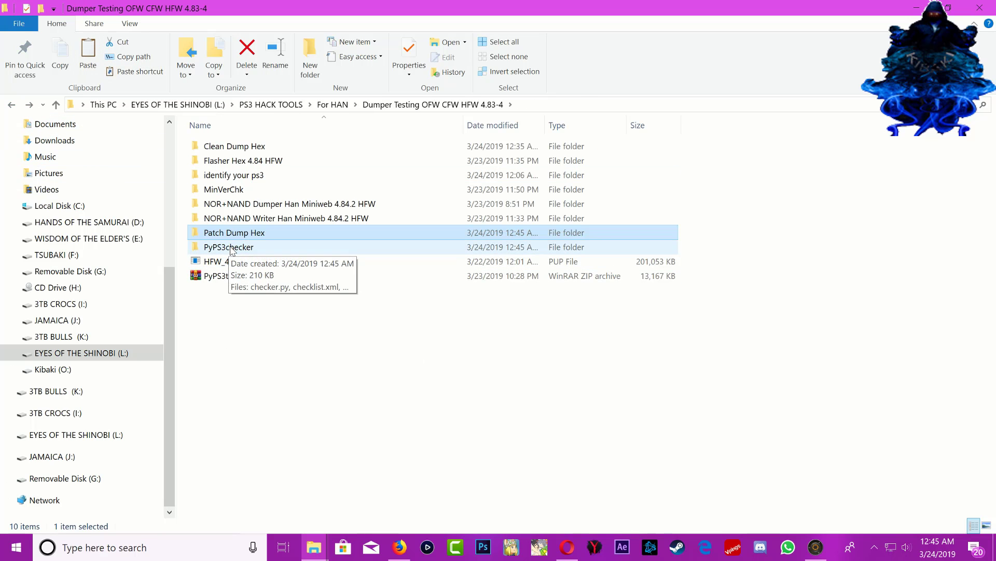
double_click(225, 249)
right_click(243, 280)
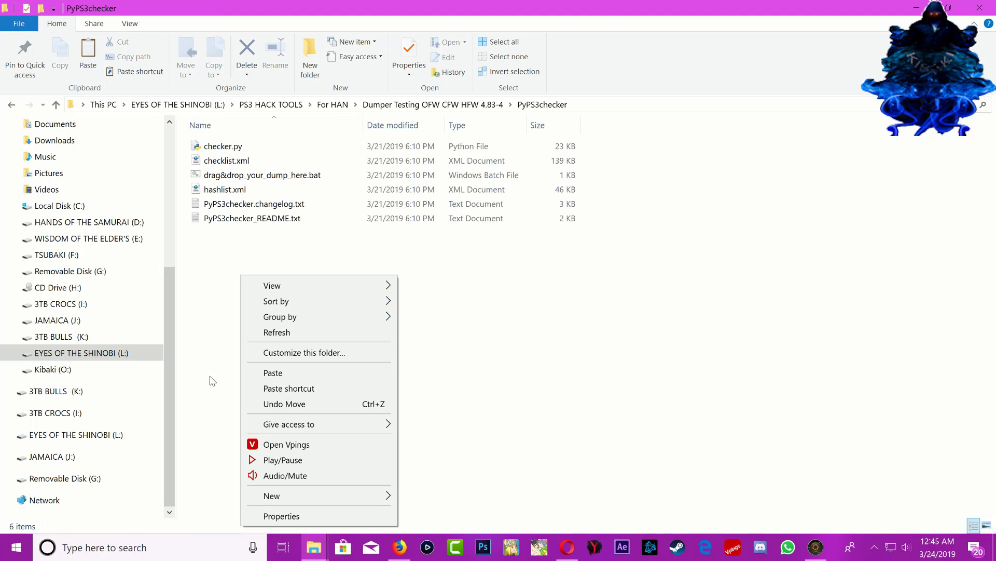
left_click(287, 373)
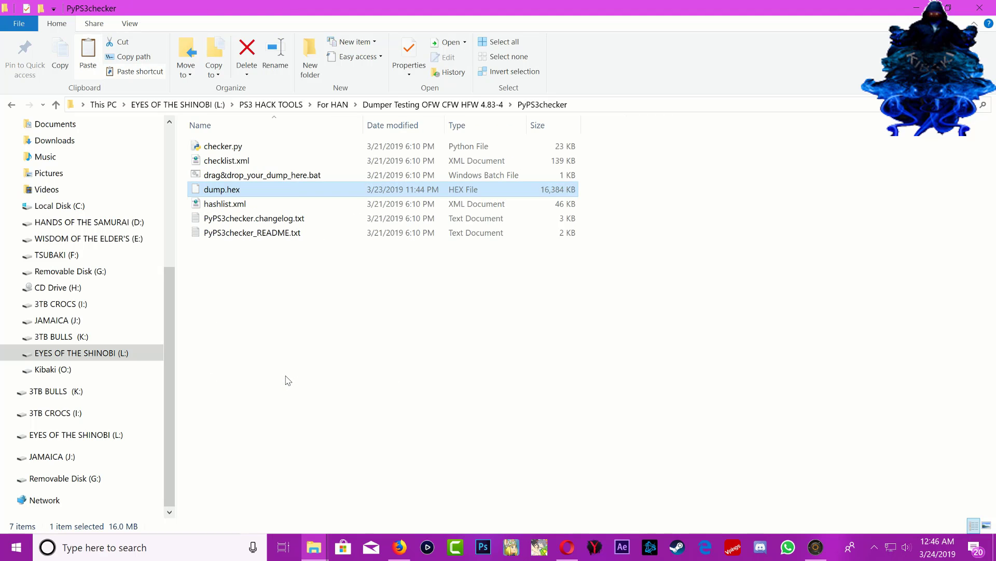
left_click_drag(274, 348, 363, 343)
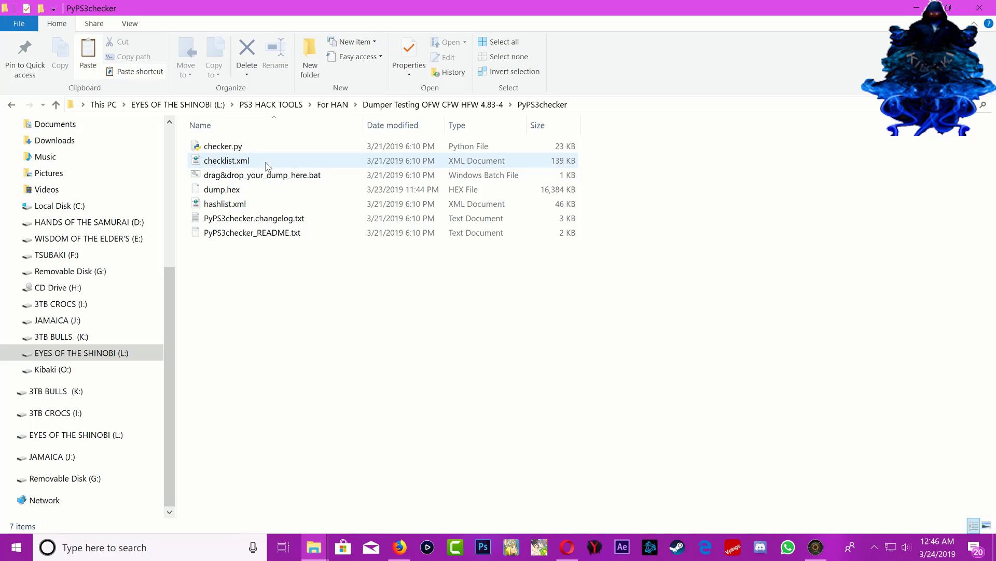
Copy the full file name of checker.py in the PyPS3checker folder without renaming the file.
right_click(231, 149)
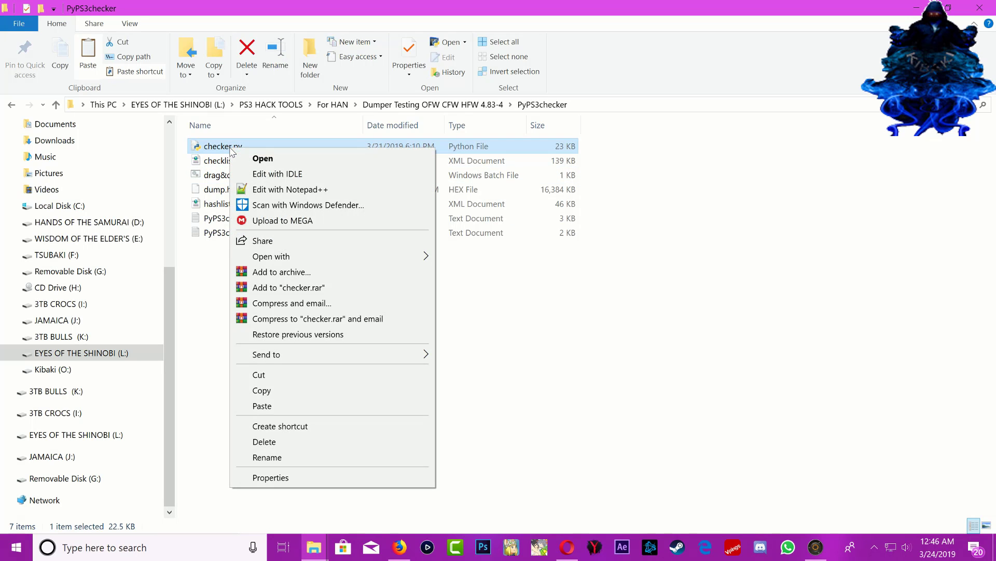
left_click(264, 464)
key("ctrl+a")
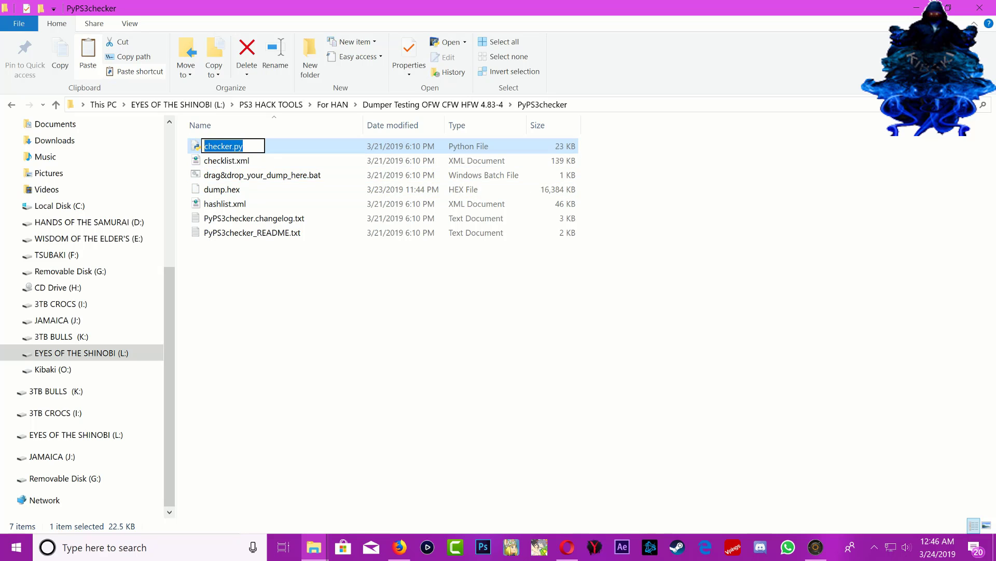
right_click(218, 149)
left_click(240, 182)
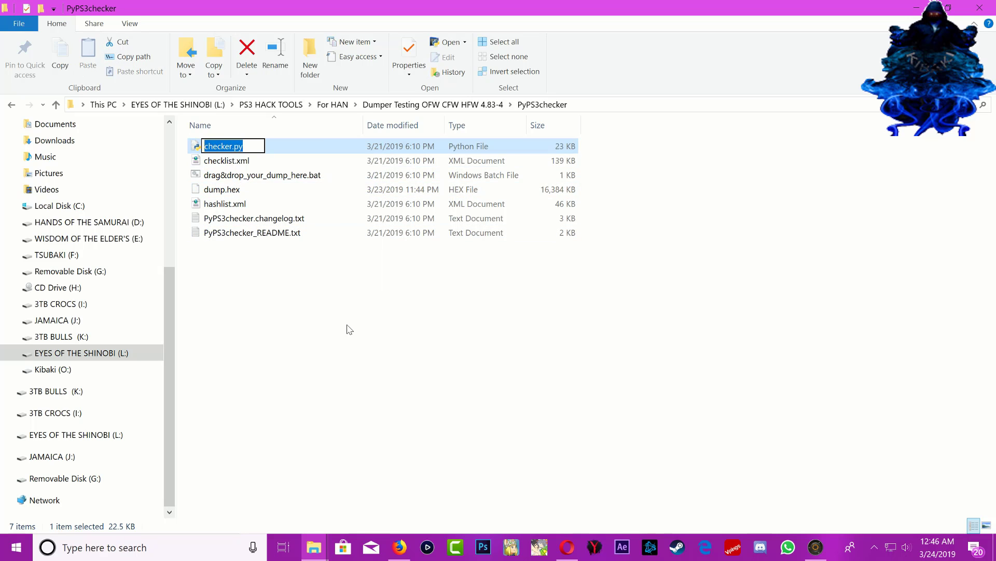
left_click(349, 329)
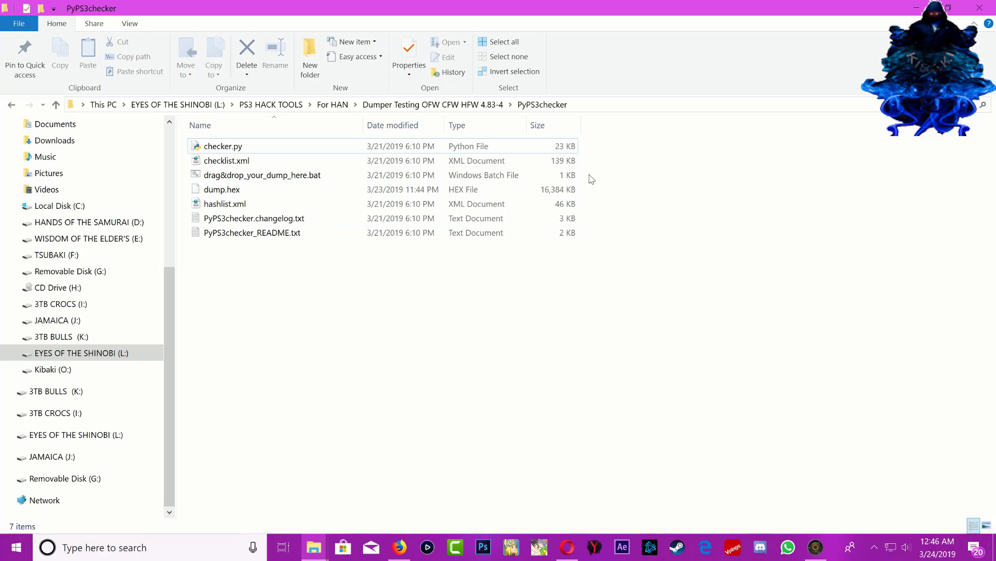
Open a Command Prompt in the PyPS3checker folder and enter checker.py at the prompt without running it.
left_click(614, 109)
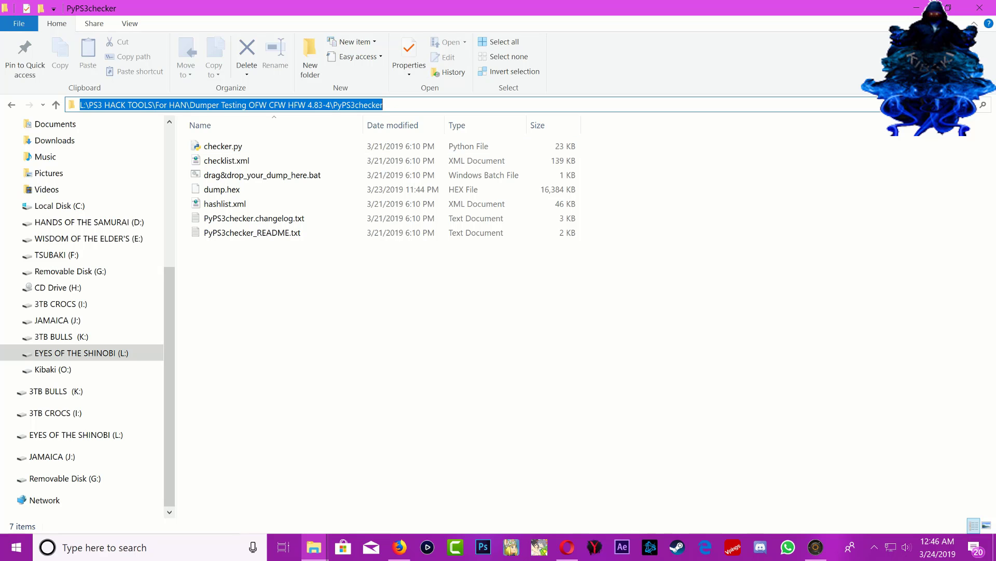
type("cmd")
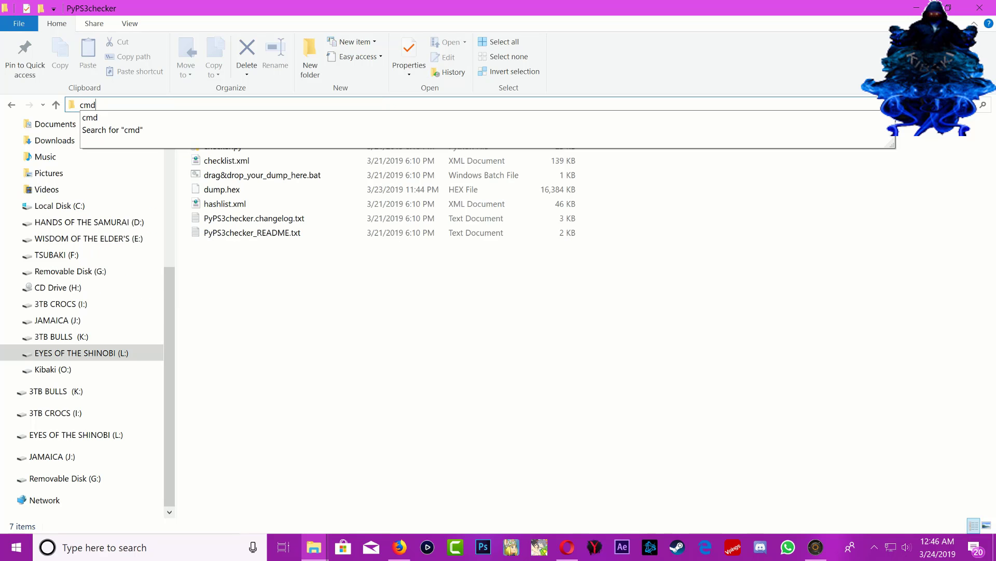
key("Return")
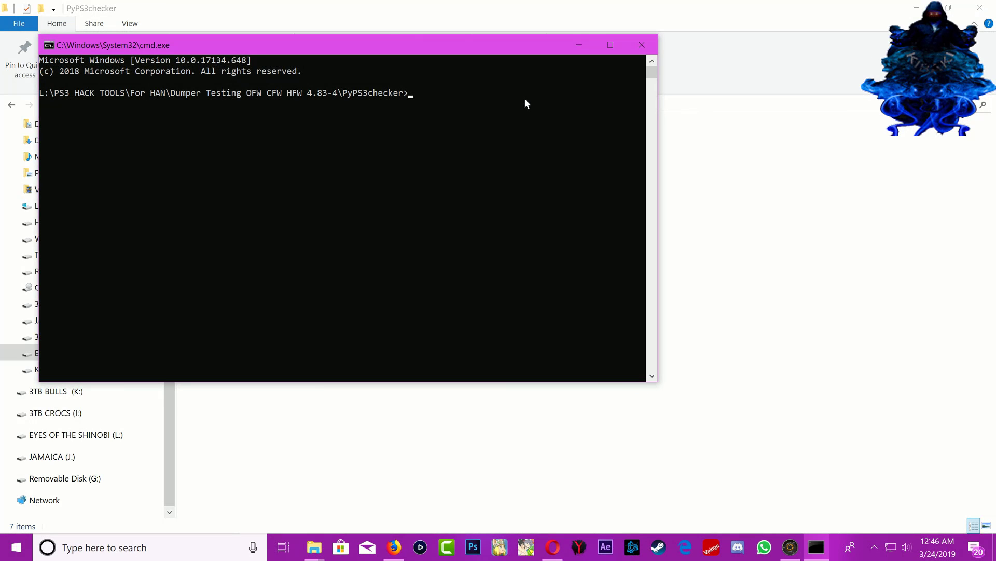
type("checker.py")
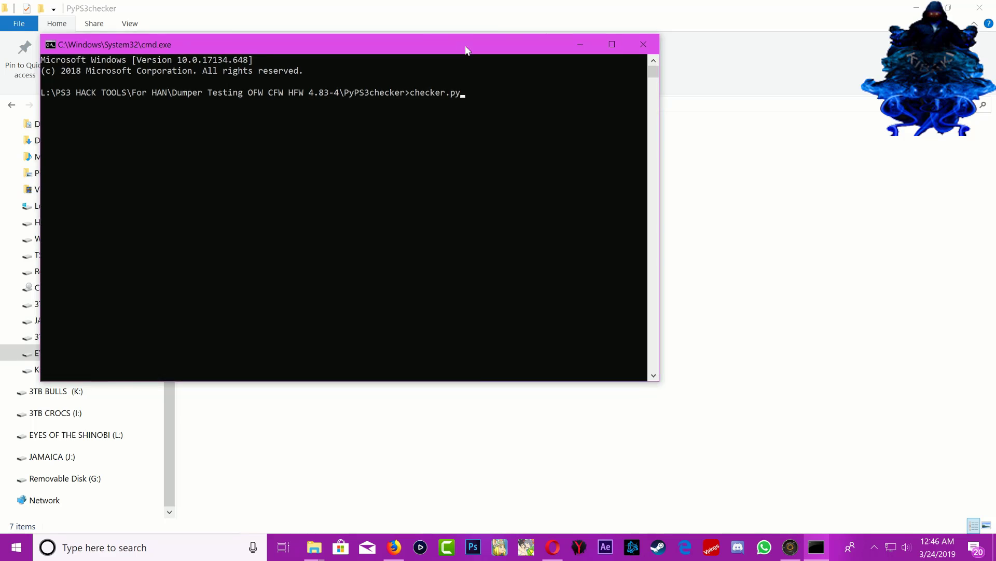
left_click_drag(465, 46, 729, 64)
Copy the full file name of dump.hex, including its extension, from the PyPS3checker folder.
right_click(235, 195)
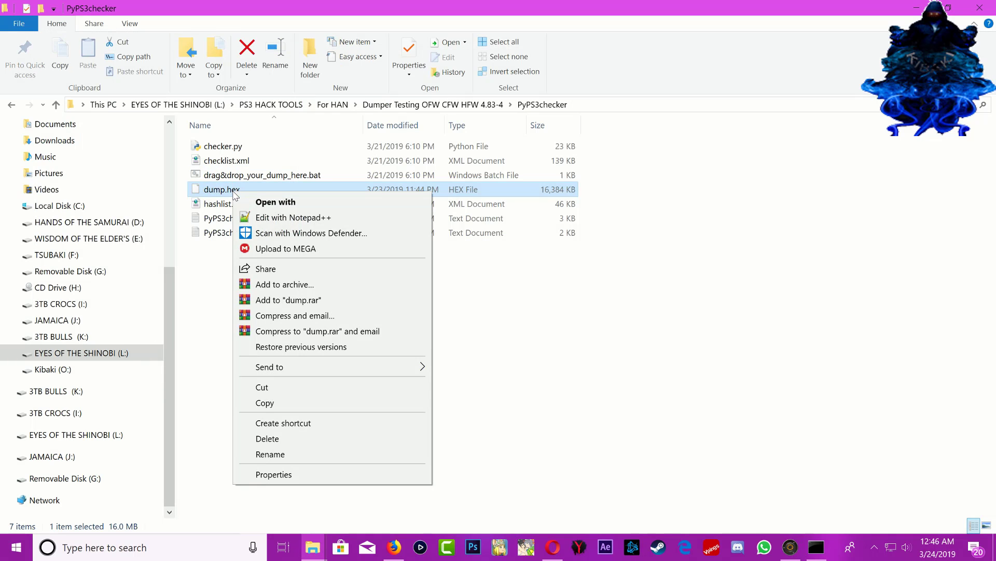
left_click(261, 453)
key("End")
key("shift+Left")
key("shift+Left")
key("shift+Left")
key("shift+Left")
key("shift+Left")
key("shift+Left")
key("shift+Left")
key("shift+Left")
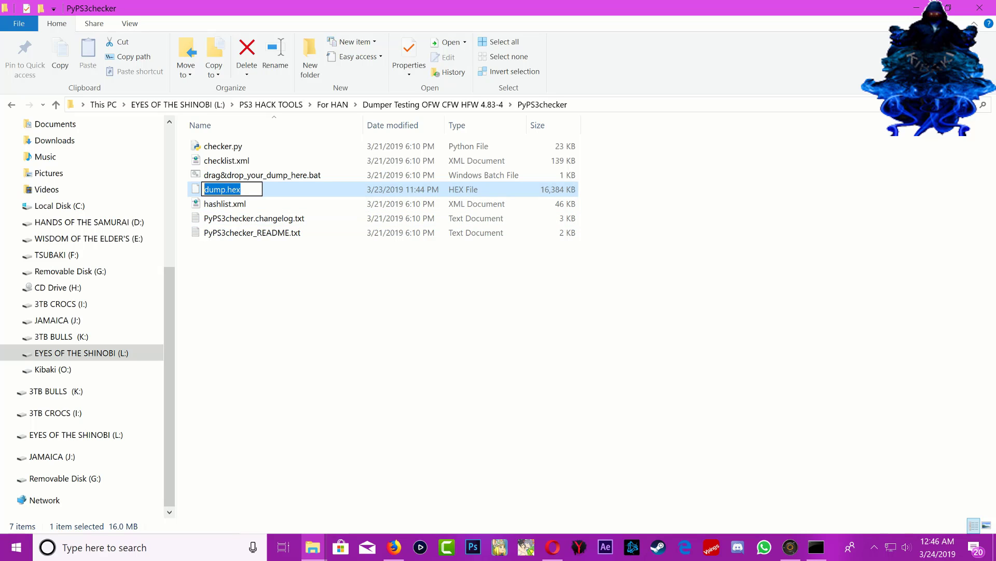
right_click(213, 193)
left_click(234, 229)
Complete the command as checker.py dump.hex, run the dump check, and close the Command Prompt.
left_click(816, 546)
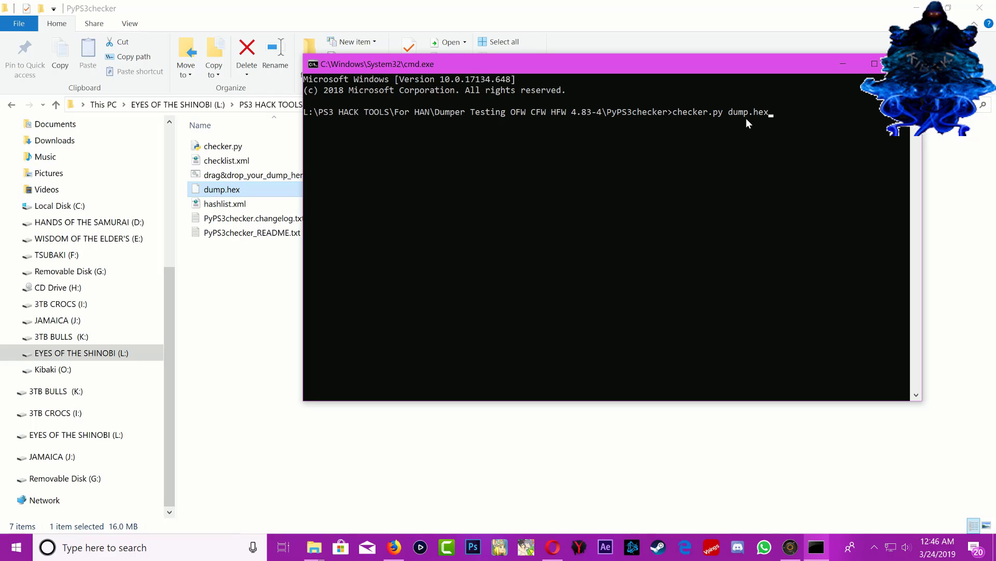
key("Return")
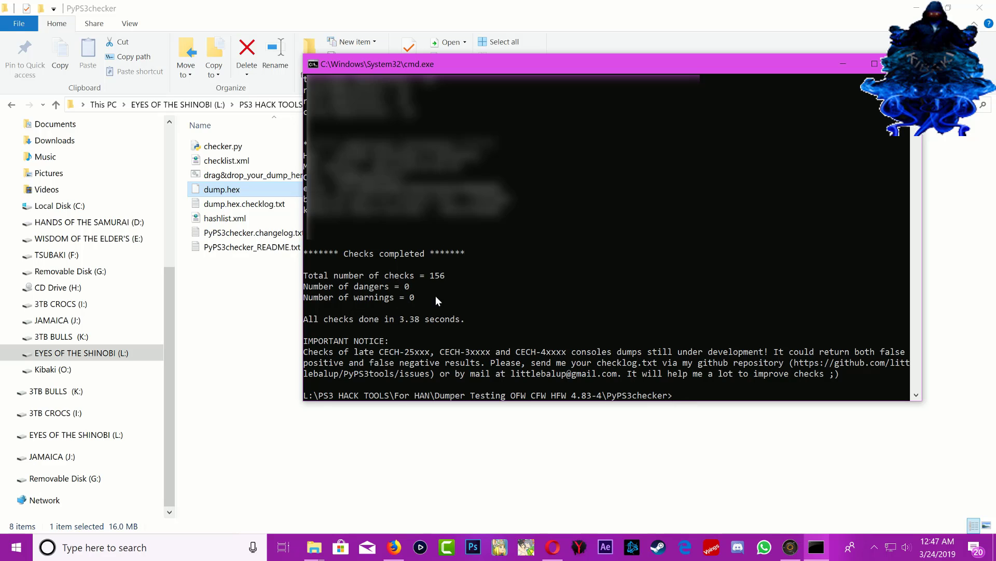
left_click(906, 63)
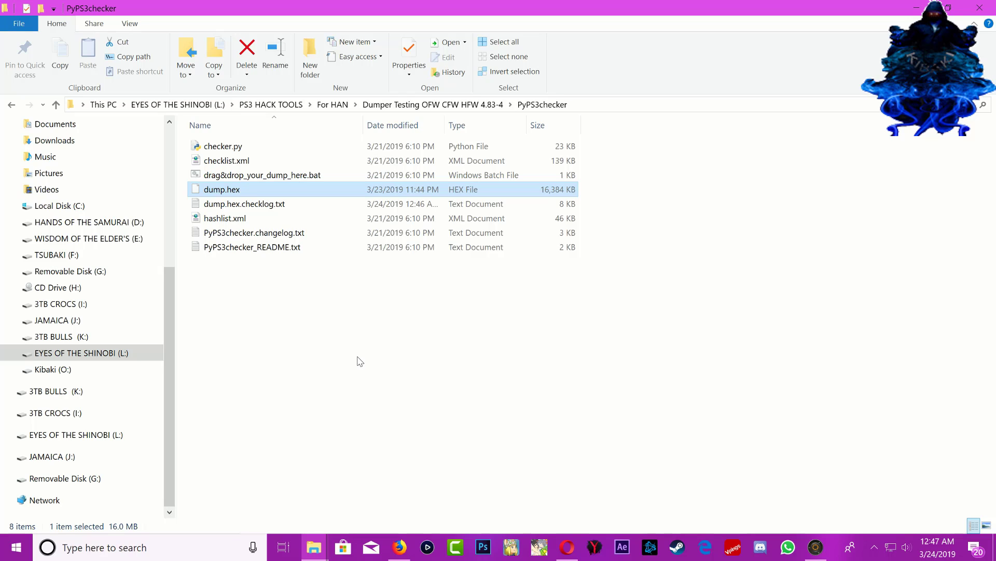
Copy the REBUG_4.84.1_REX_PS3UPDAT PUP file from Dumper Testing OFW CFW HFW 4.83-4 to Removable Disk (G:).
key("BackSpace")
left_click(275, 319)
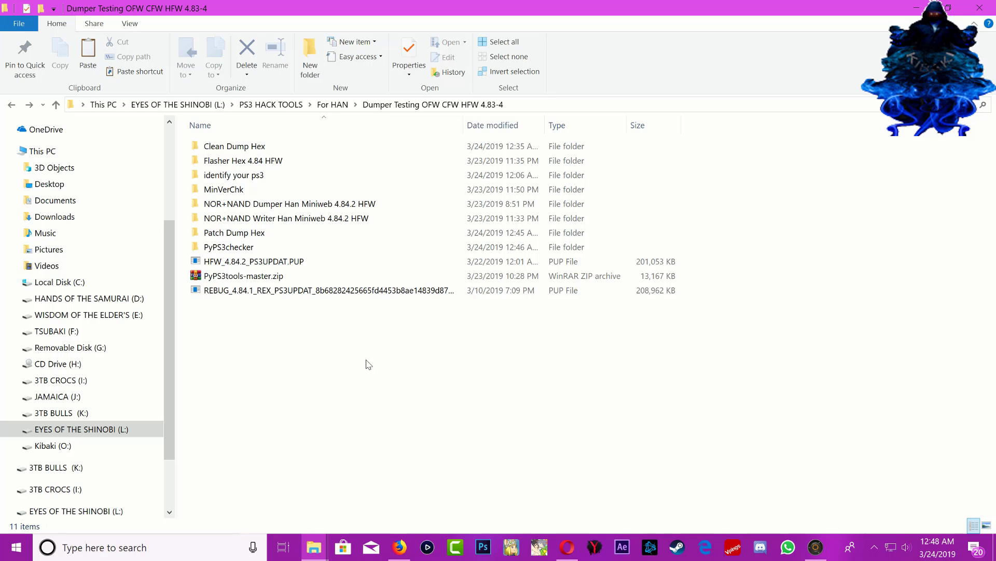
right_click(316, 294)
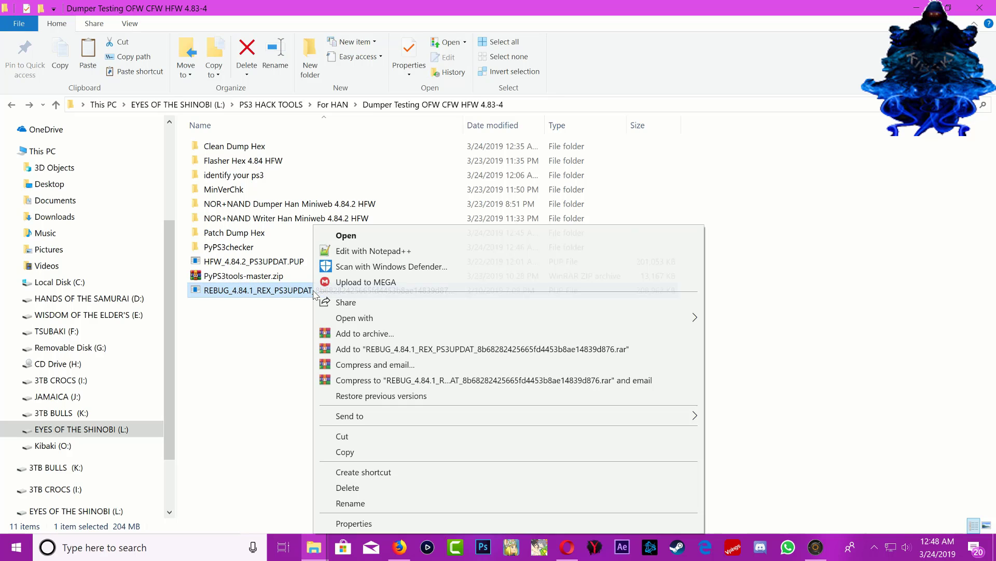
left_click(344, 451)
mouse_move(317, 546)
left_click(384, 498)
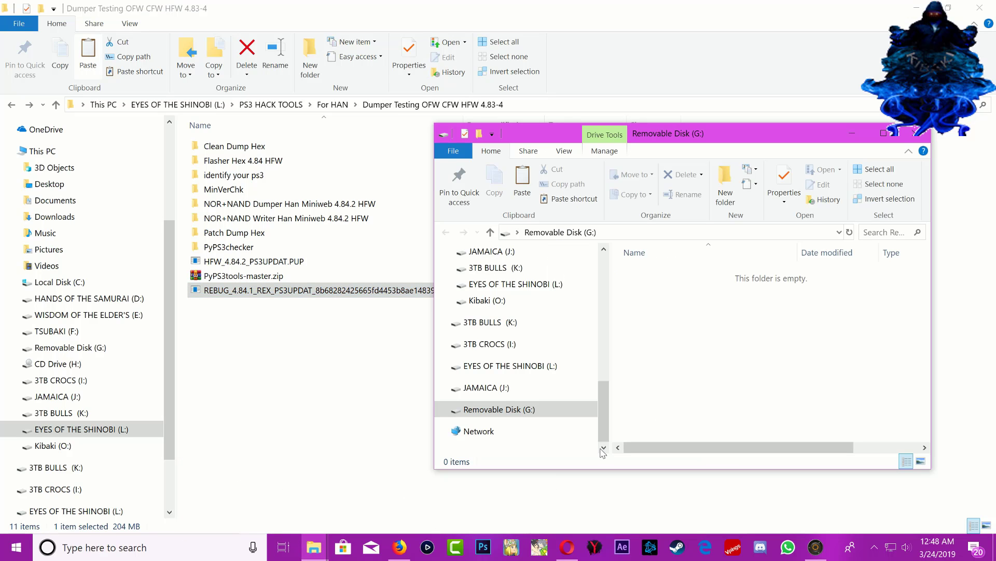
left_click_drag(673, 373, 807, 357)
right_click(774, 360)
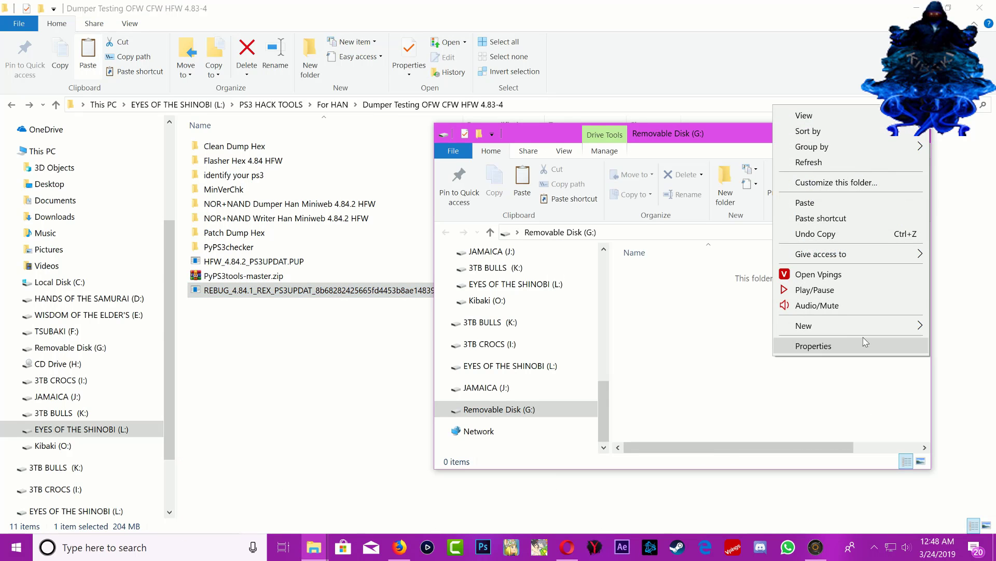
left_click(806, 205)
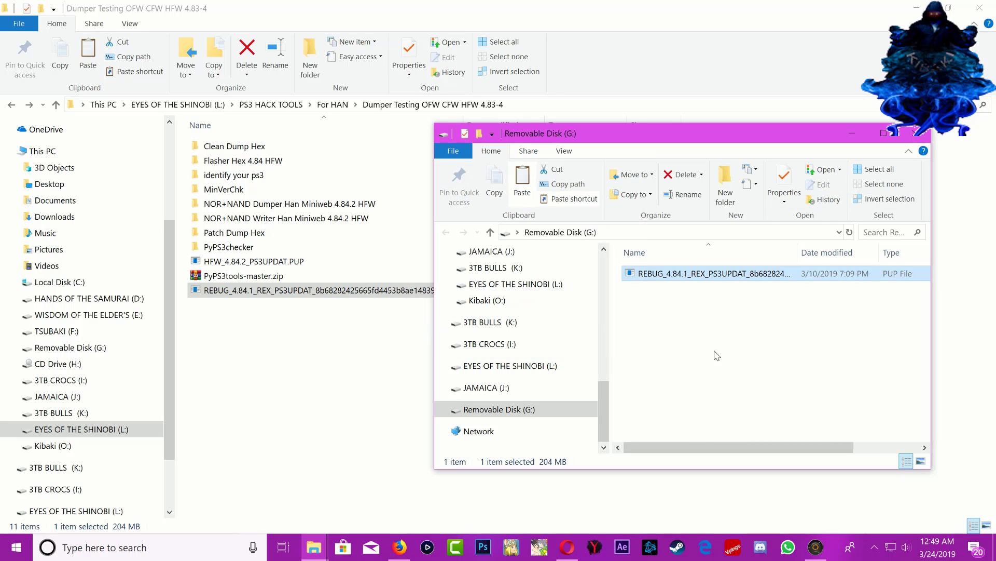
Create a PS3 folder on Removable Disk (G:), move the REBUG PUP file into it, and open the folder.
right_click(678, 348)
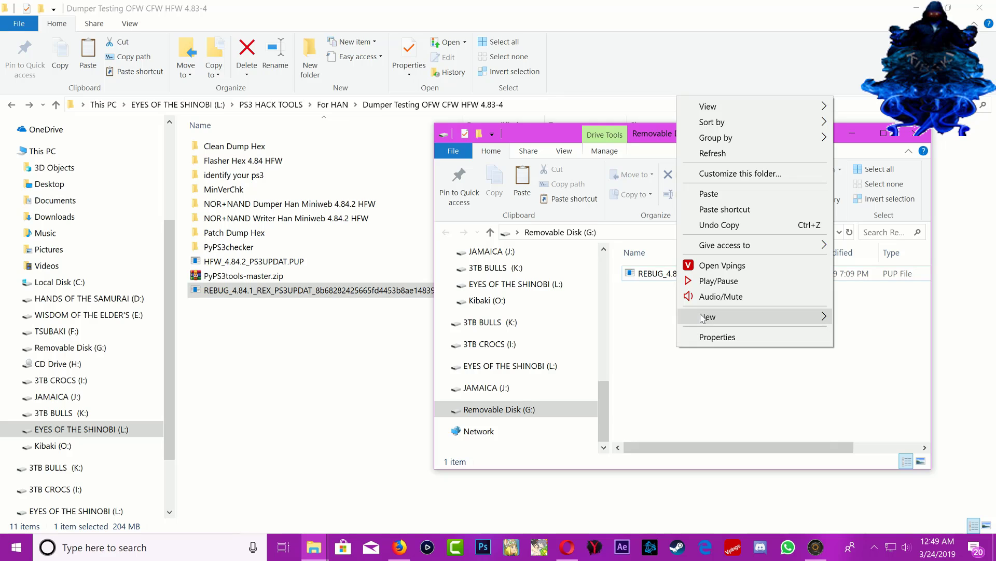
mouse_move(811, 325)
left_click(863, 318)
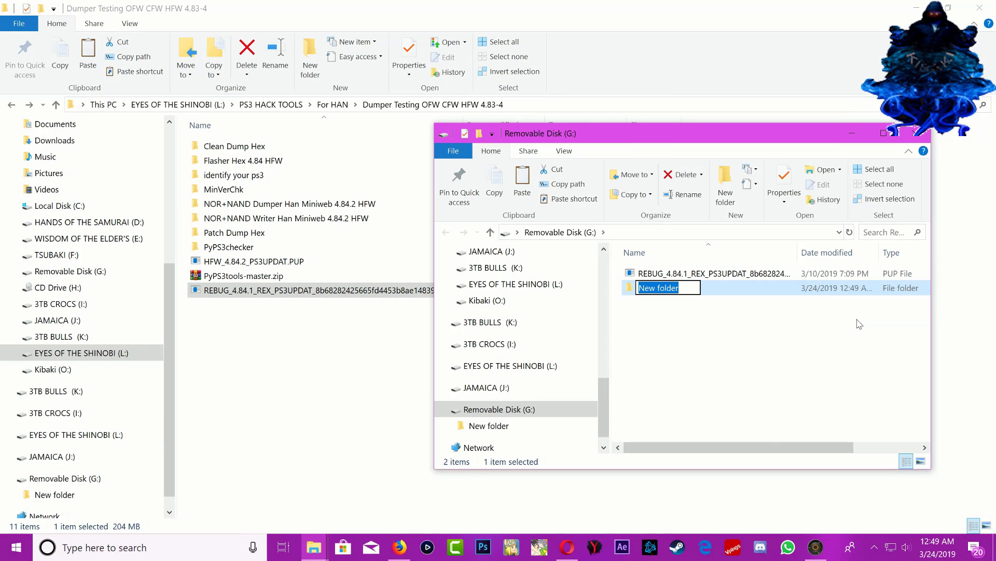
type("PS3")
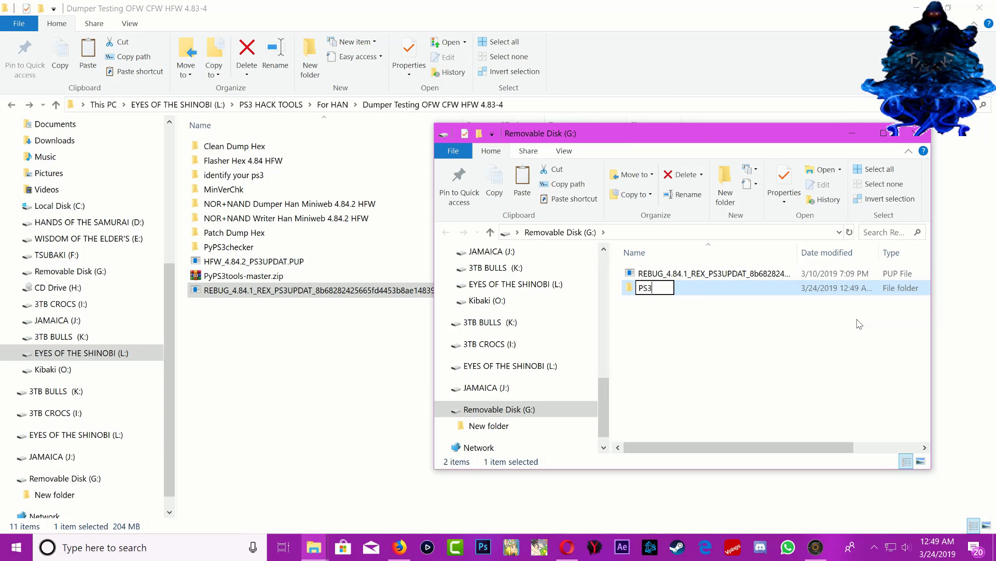
left_click_drag(675, 273, 662, 288)
double_click(663, 276)
Create an UPDATE folder inside PS3, move the REBUG PUP file into it, and open the folder.
right_click(691, 337)
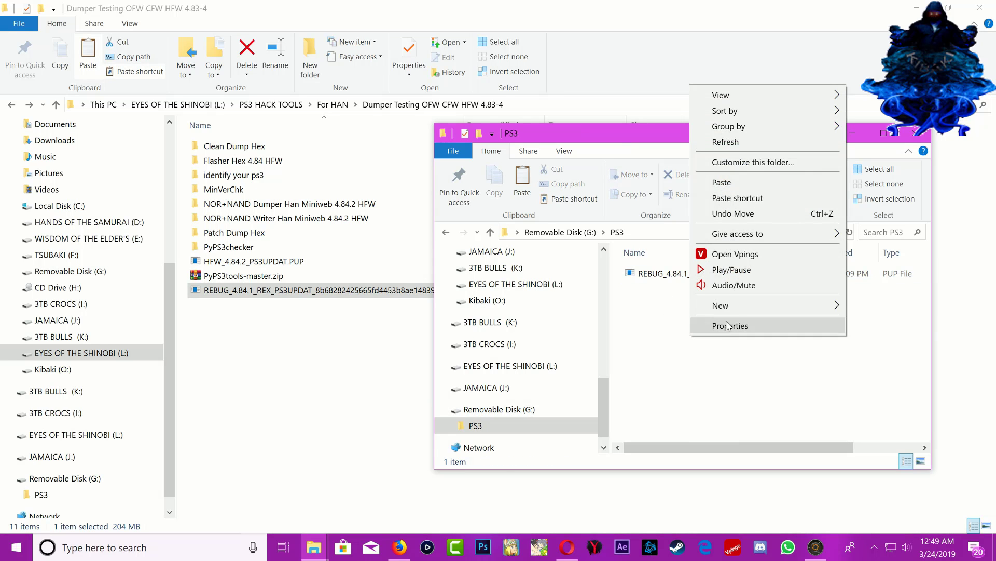
mouse_move(752, 311)
left_click(863, 309)
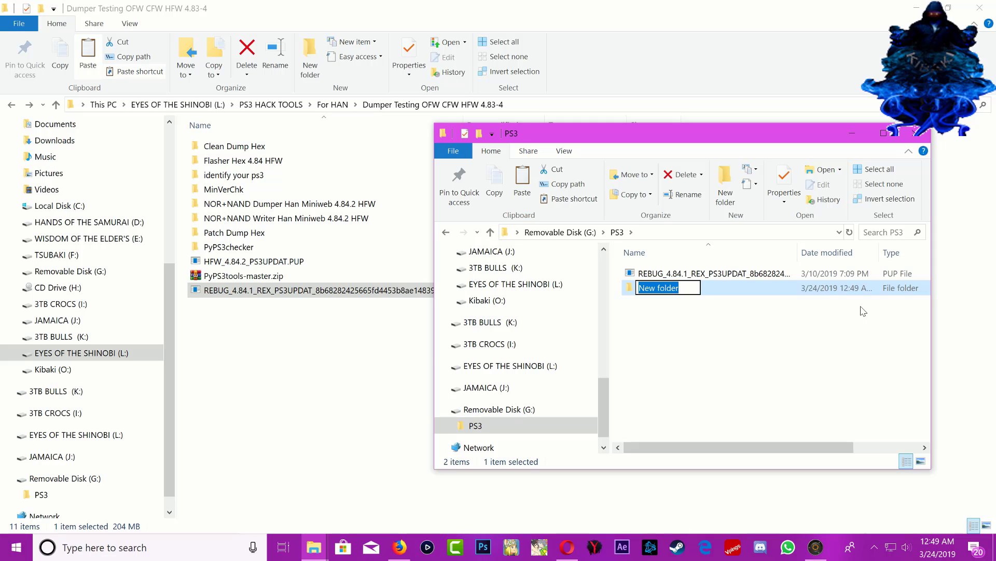
type("P")
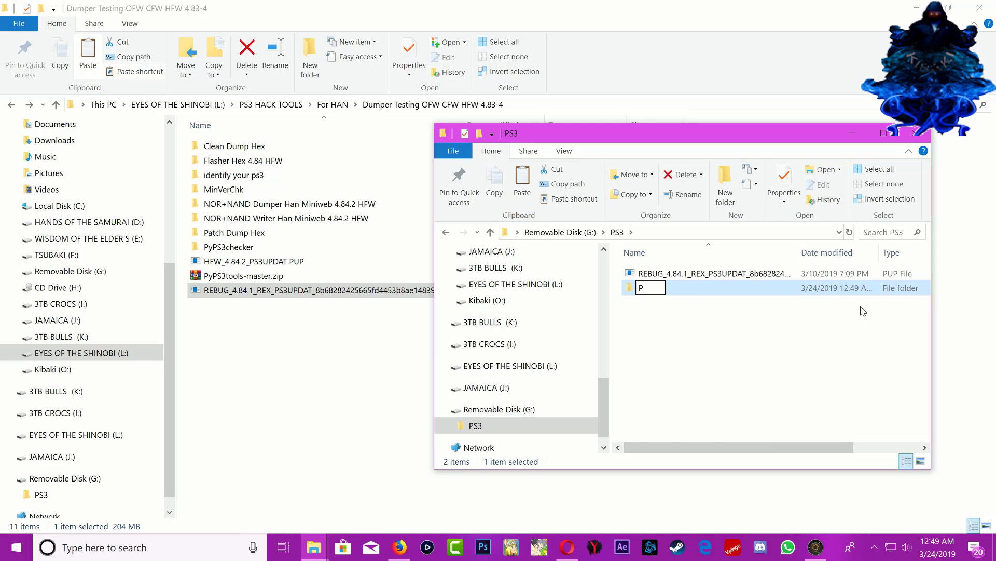
key("BackSpace")
type("UPDATE")
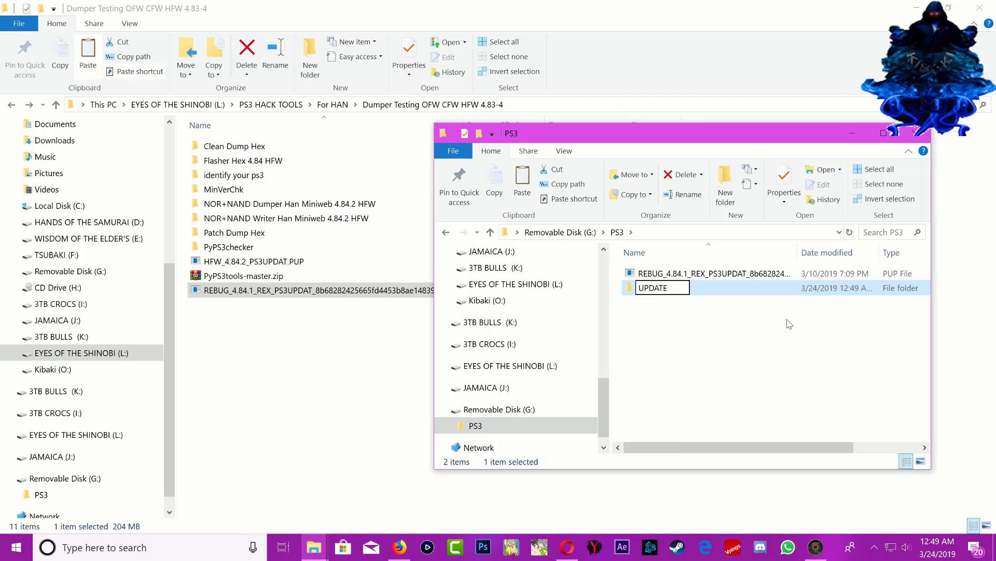
left_click(715, 352)
left_click_drag(671, 278, 669, 287)
double_click(667, 278)
Rename the REBUG PUP file in the UPDATE folder to PS3UPDAT.PUP.
right_click(675, 278)
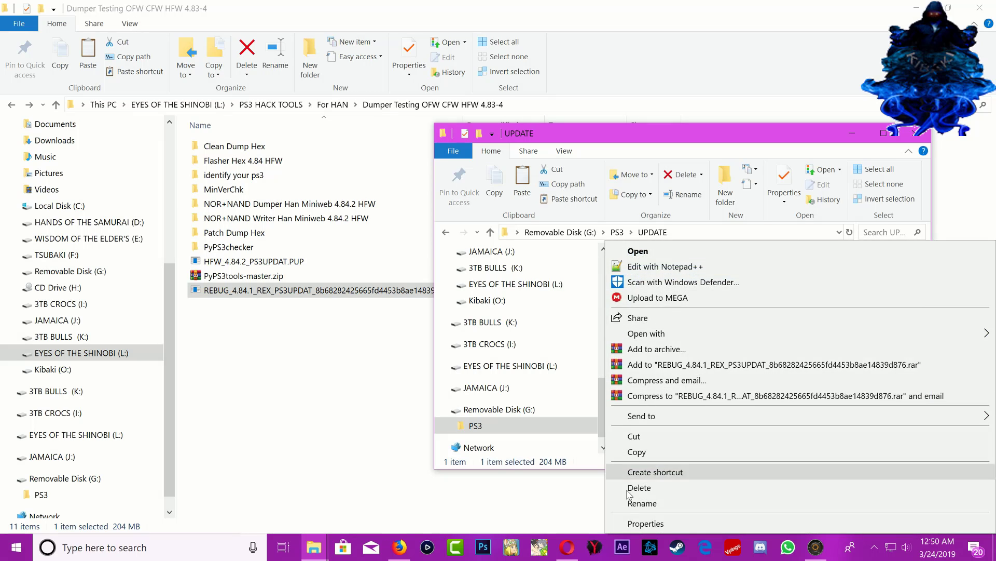
left_click(650, 502)
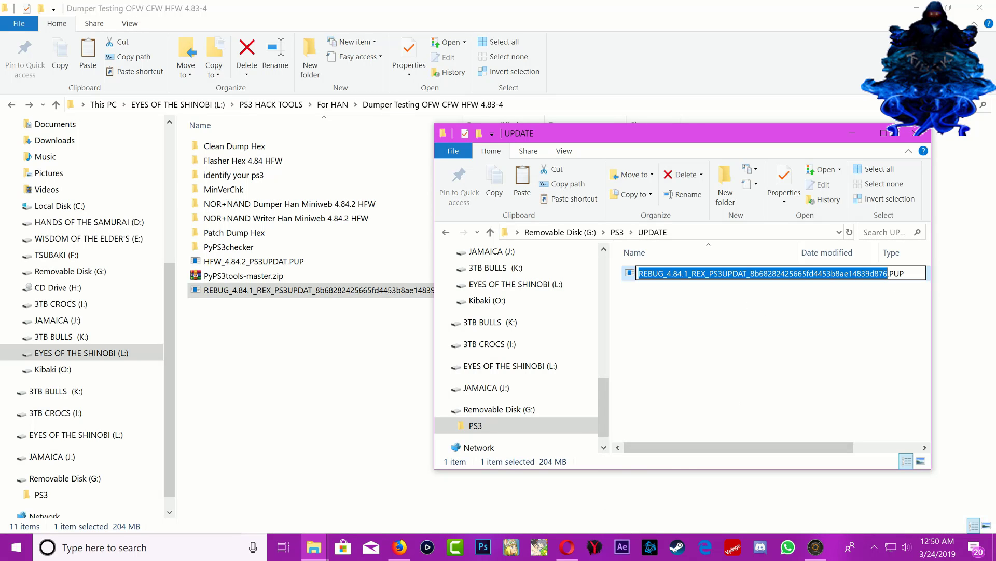
key("Right")
key("BackSpace")
key("BackSpace")
key("BackSpace")
key("BackSpace")
key("BackSpace")
key("BackSpace")
key("BackSpace")
key("BackSpace")
key("BackSpace")
key("BackSpace")
key("BackSpace")
key("BackSpace")
key("BackSpace")
key("BackSpace")
key("BackSpace")
key("BackSpace")
key("BackSpace")
key("BackSpace")
key("BackSpace")
key("BackSpace")
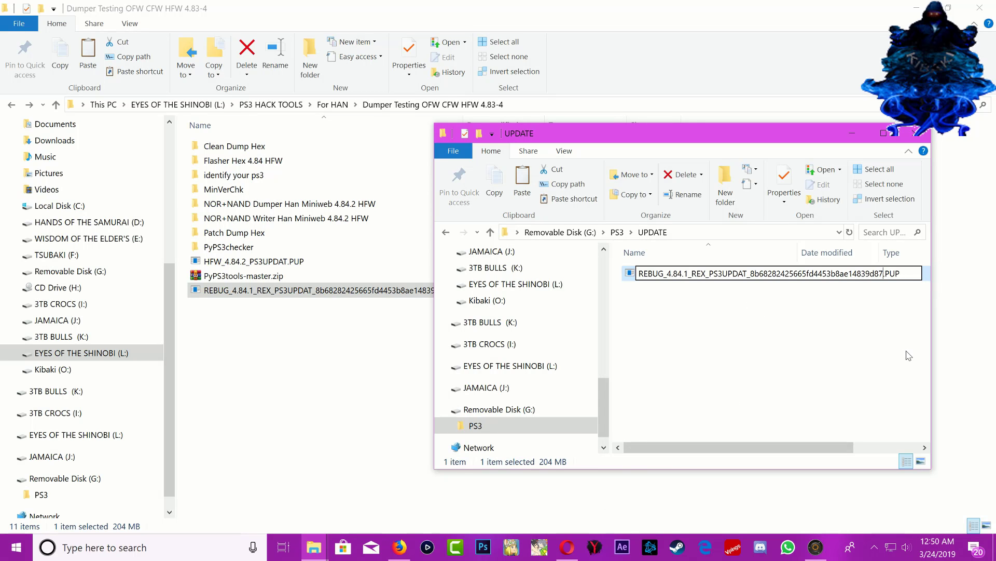
key("BackSpace")
key("BackSpace")
key("BackSpace")
key("BackSpace")
key("BackSpace")
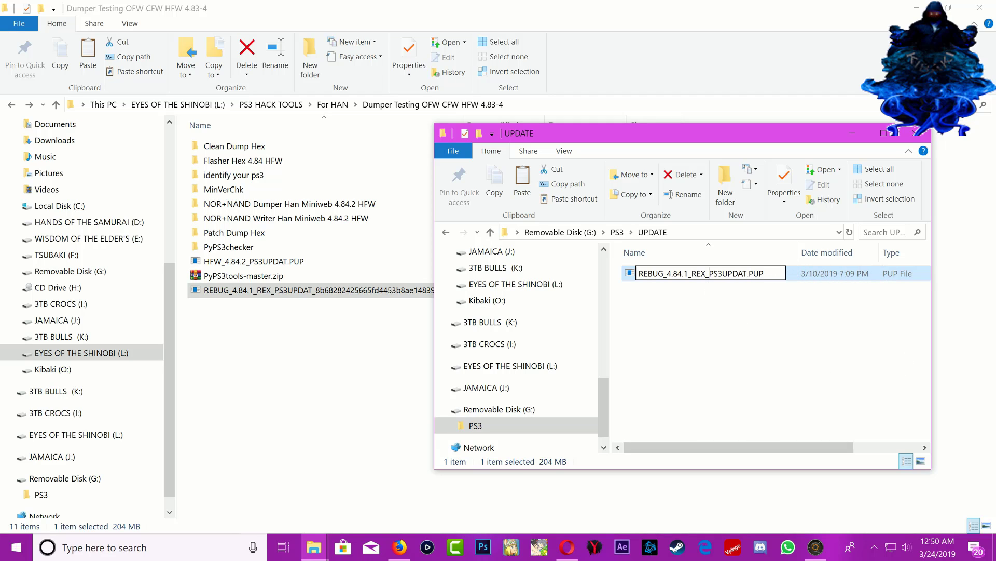
key("Left")
key("Left")
key("Left")
key("Left")
key("Left")
key("Left")
key("Left")
key("Left")
key("BackSpace")
key("BackSpace")
key("BackSpace")
key("BackSpace")
key("BackSpace")
key("BackSpace")
key("BackSpace")
key("BackSpace")
key("BackSpace")
key("BackSpace")
key("BackSpace")
key("BackSpace")
key("BackSpace")
key("BackSpace")
key("BackSpace")
key("BackSpace")
key("BackSpace")
left_click(727, 336)
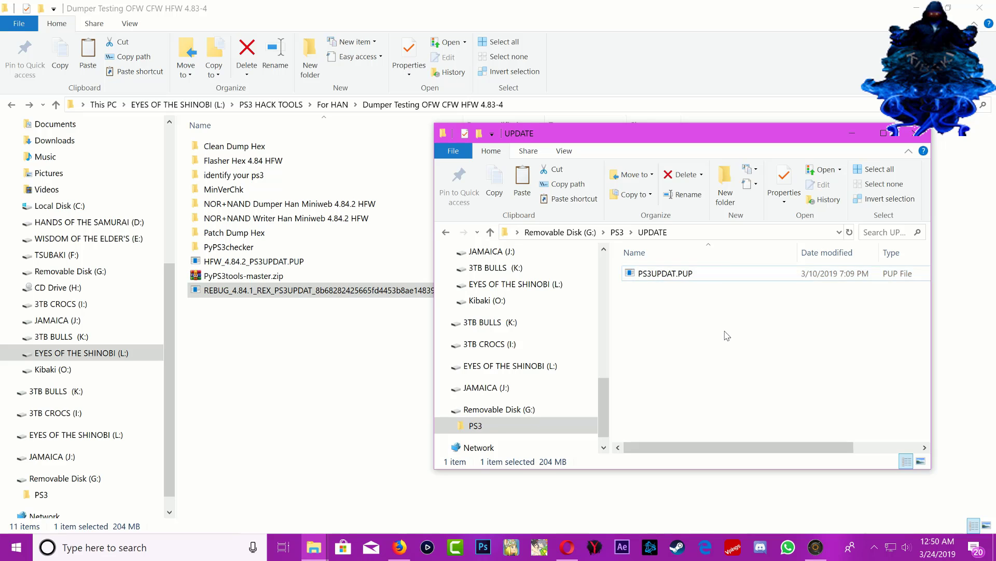
Return to the root of Removable Disk (G:) and eject the drive.
key("alt+Left")
key("alt+Left")
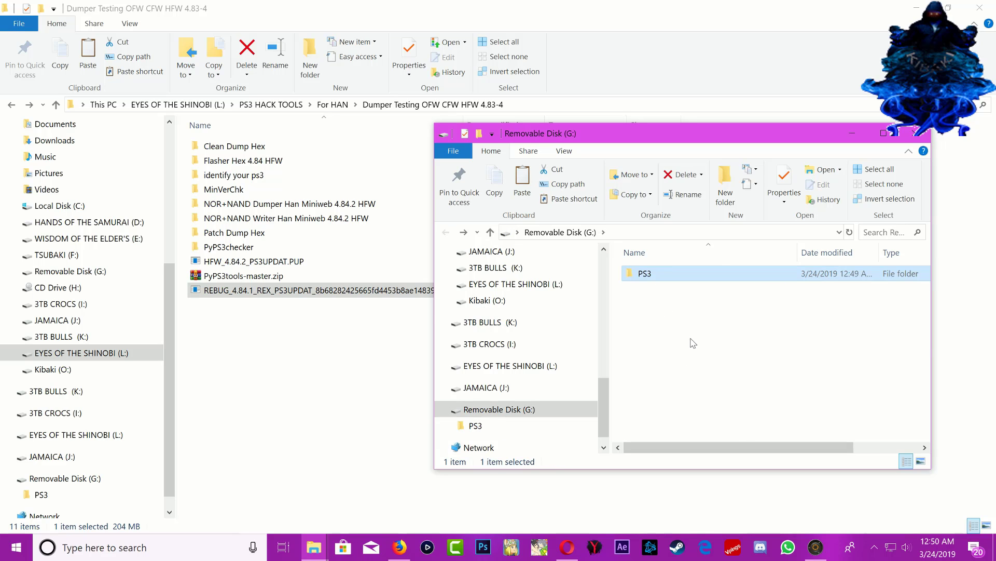
right_click(507, 418)
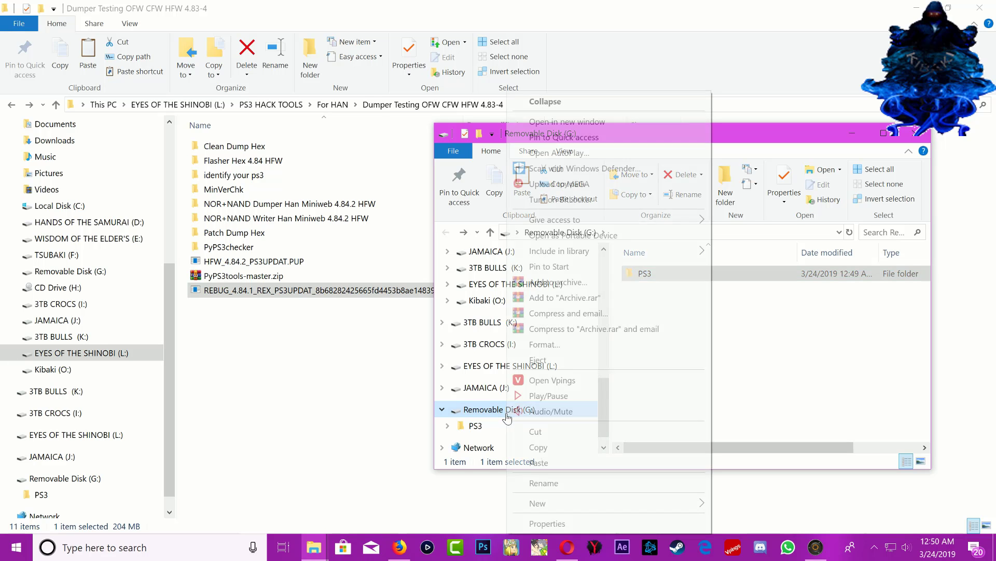
left_click(535, 359)
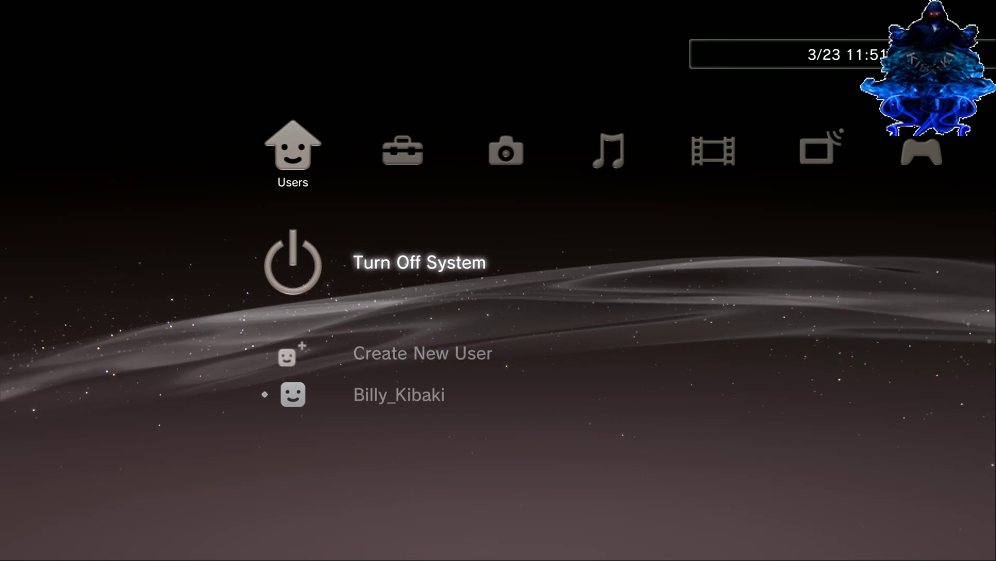
key("Right")
key("Right")
key("Left")
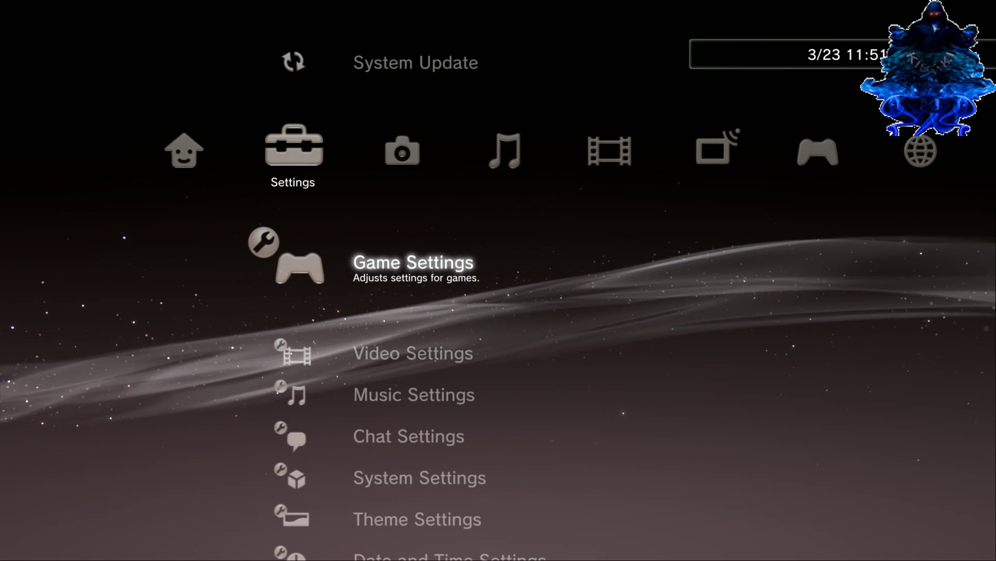
key("Right")
key("Right")
key("Right")
key("Right")
key("Right")
key("Up")
key("Up")
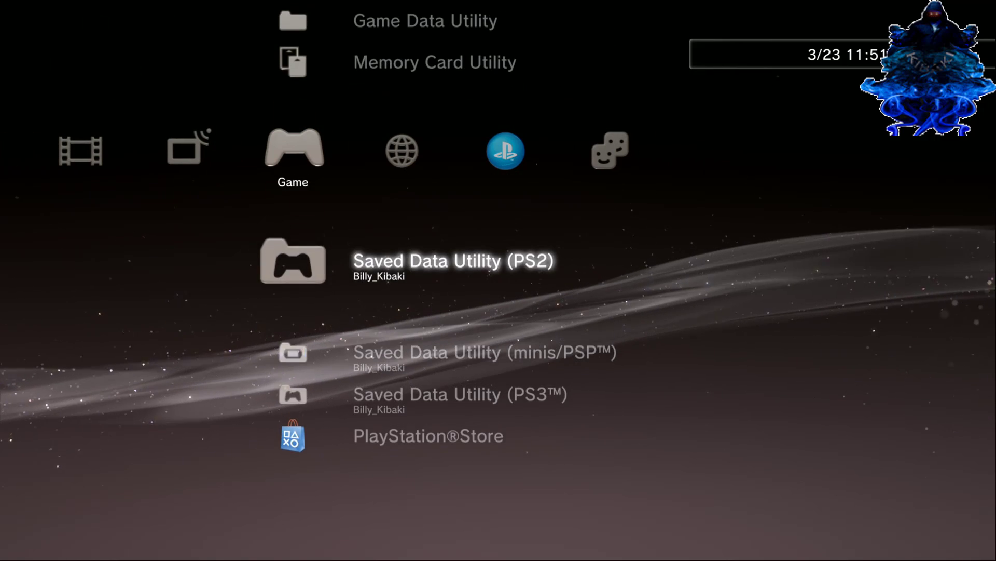
Return to the Users category and turn off the PS3 system.
key("Left")
key("Left")
key("Left")
key("Left")
key("Left")
key("Left")
key("Left")
key("Right")
key("Left")
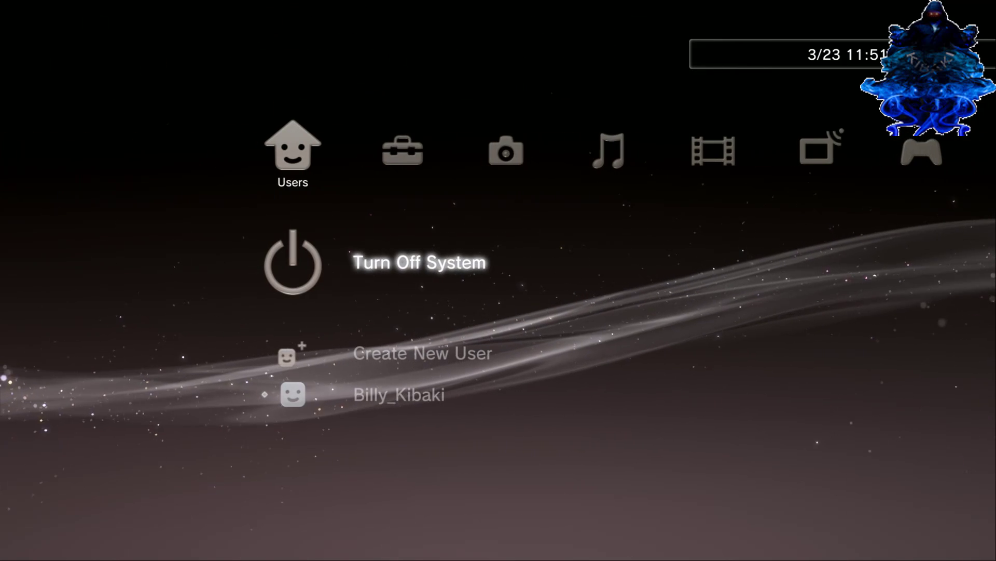
key("Return")
key("Return")
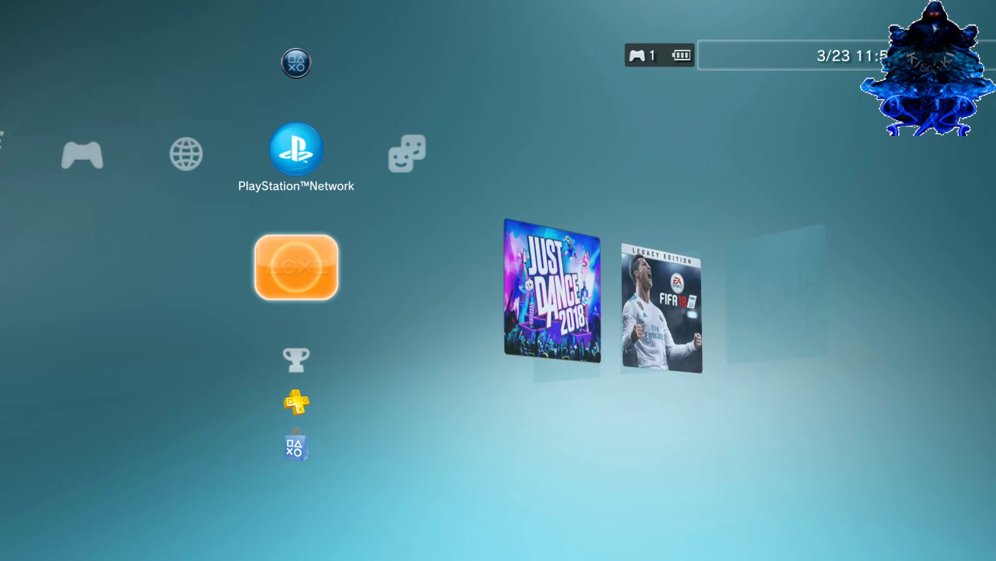
Open System Update in the Settings category and choose to update via storage media.
key("Left")
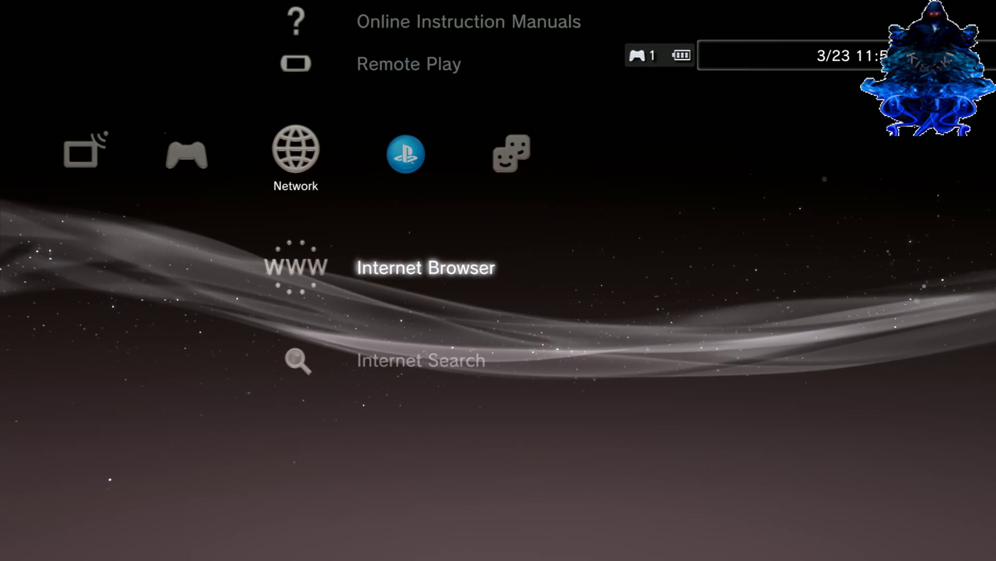
key("Left")
key("Left")
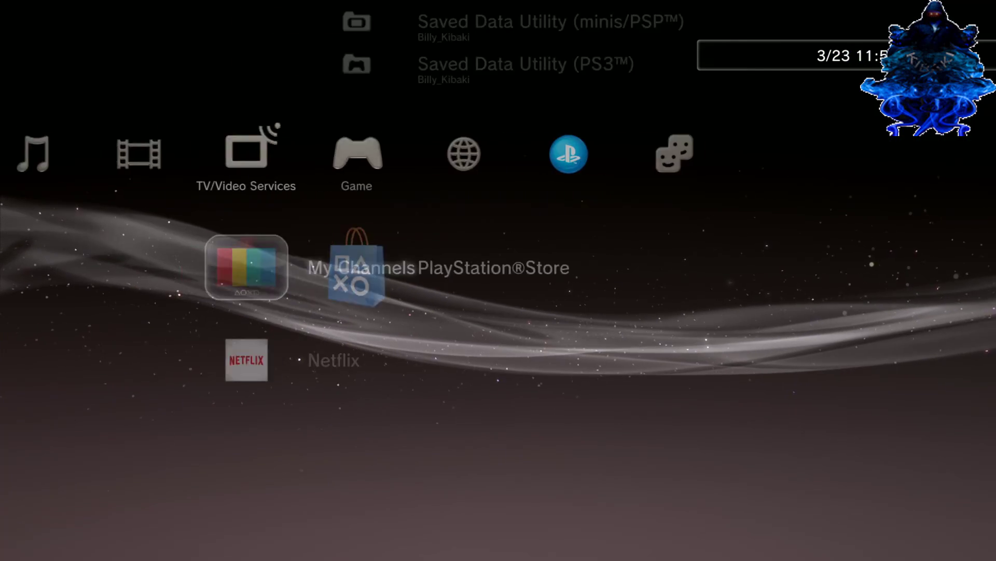
key("Left")
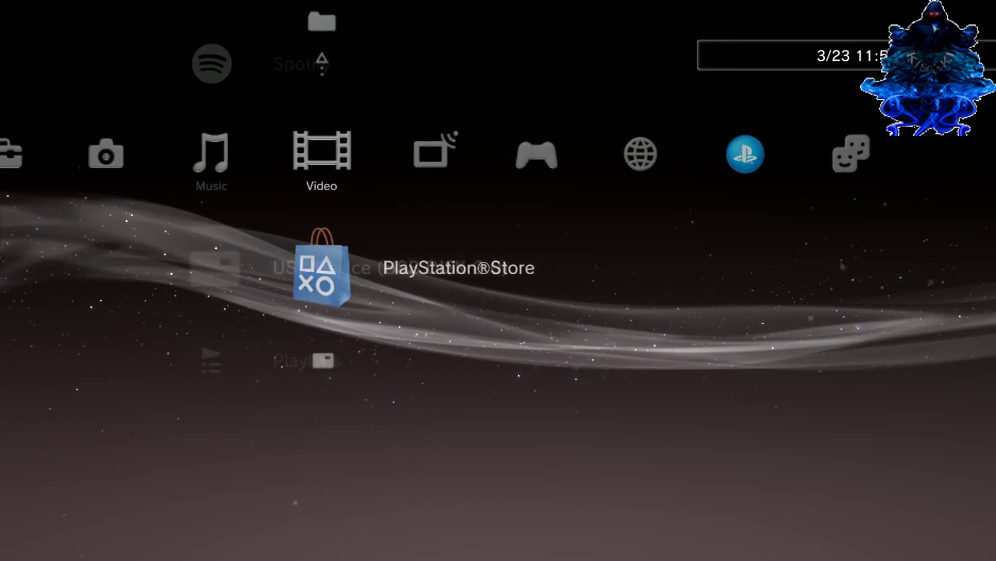
key("Left")
key("Left")
key("Left")
key("Left")
key("Up")
key("Up")
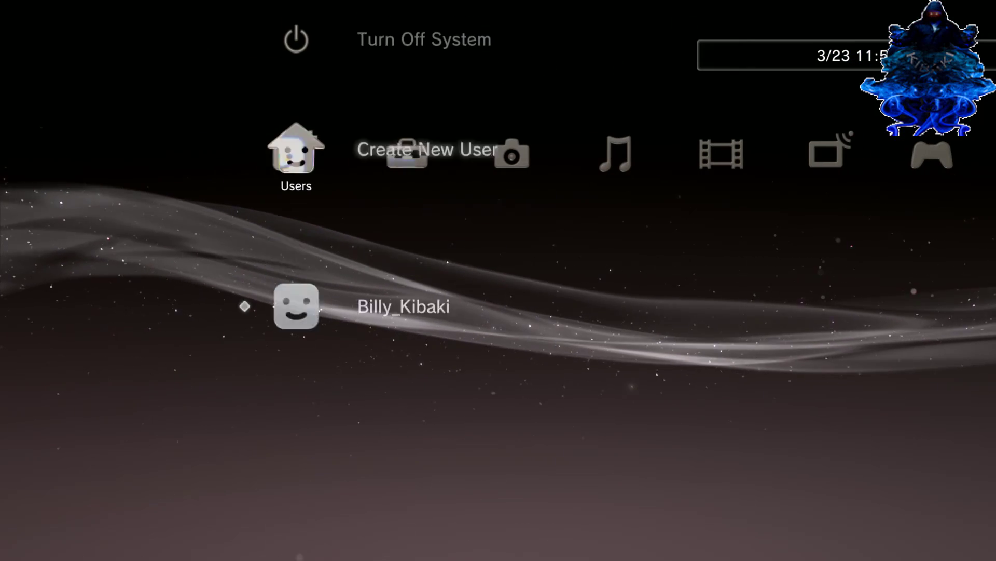
key("Right")
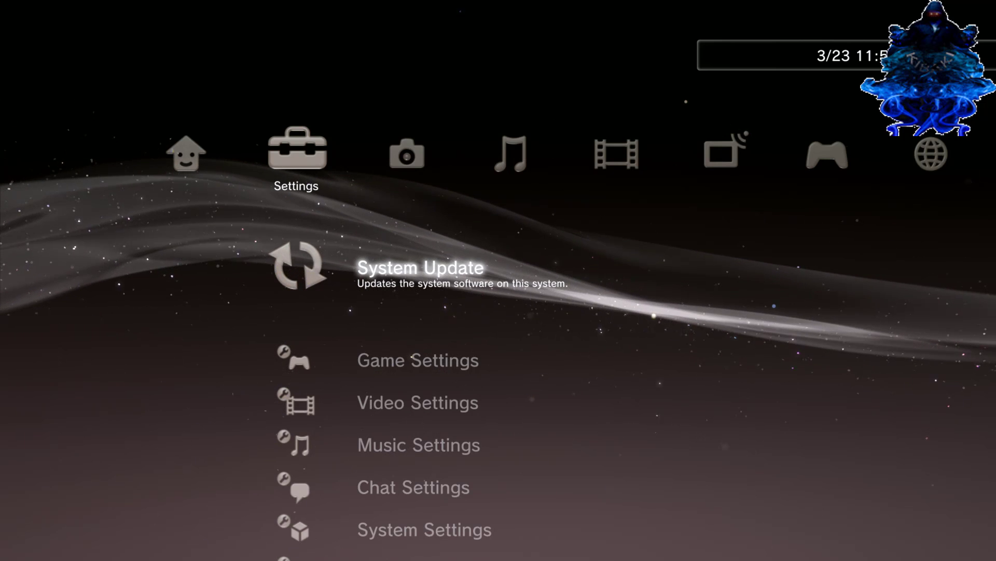
key("Return")
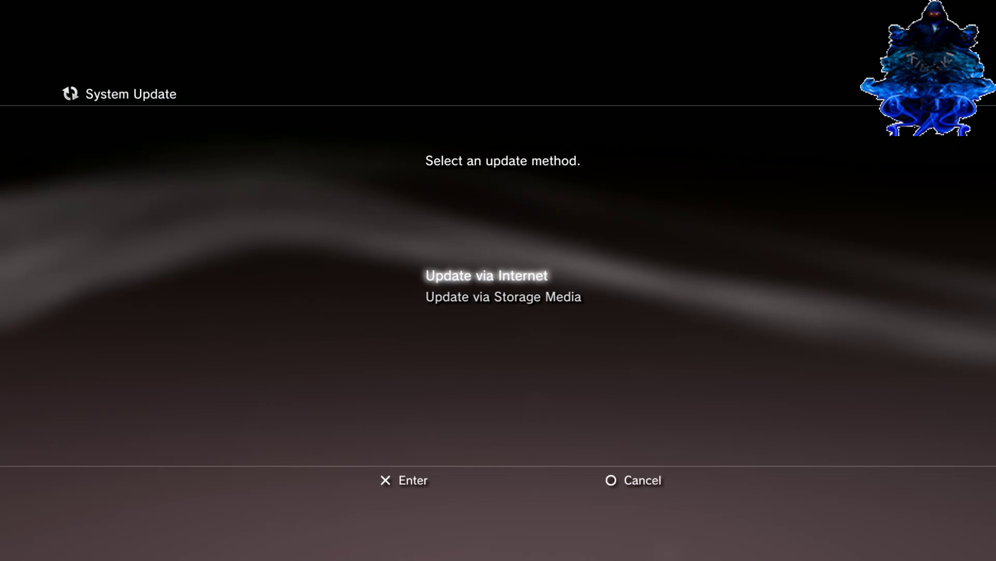
key("Down")
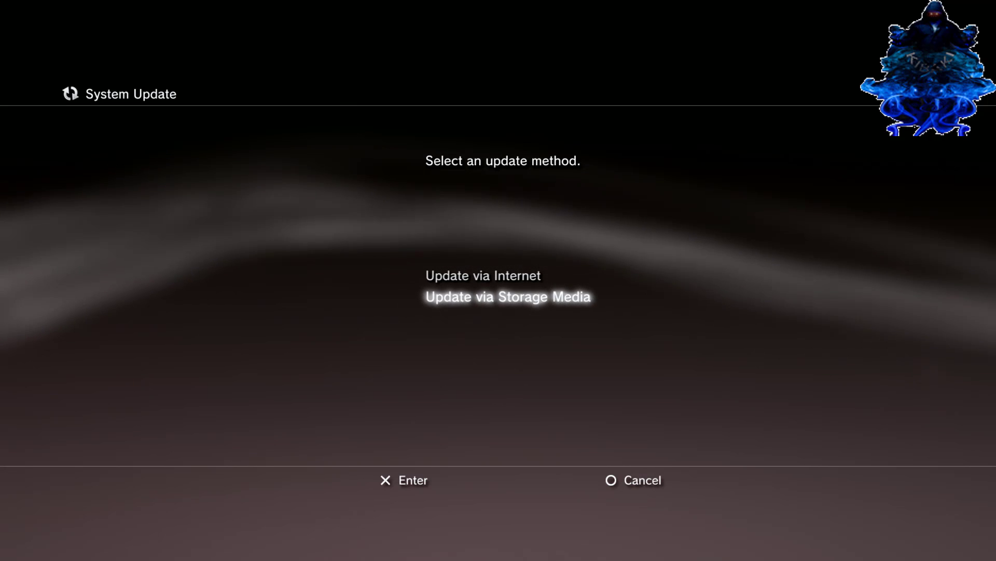
key("Return")
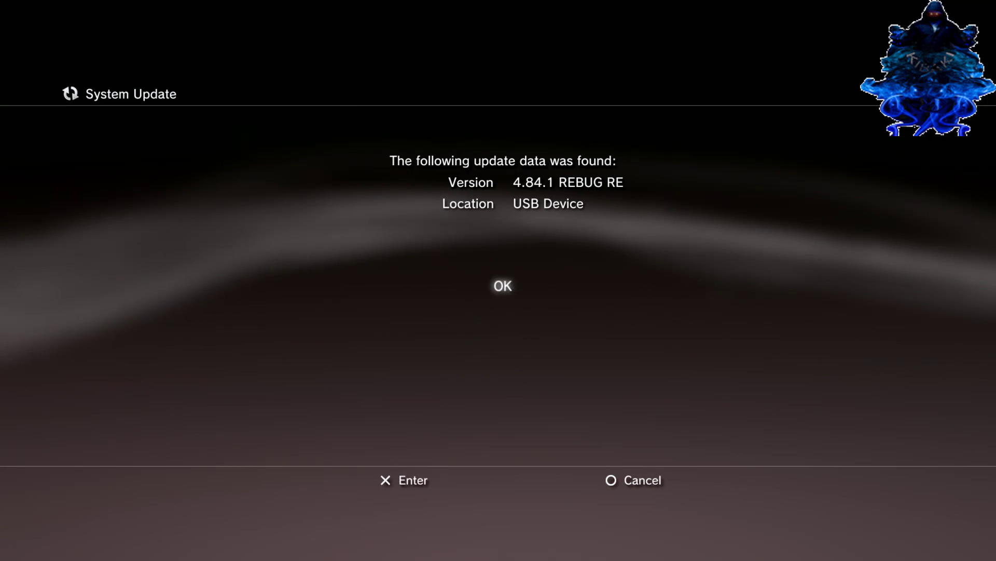